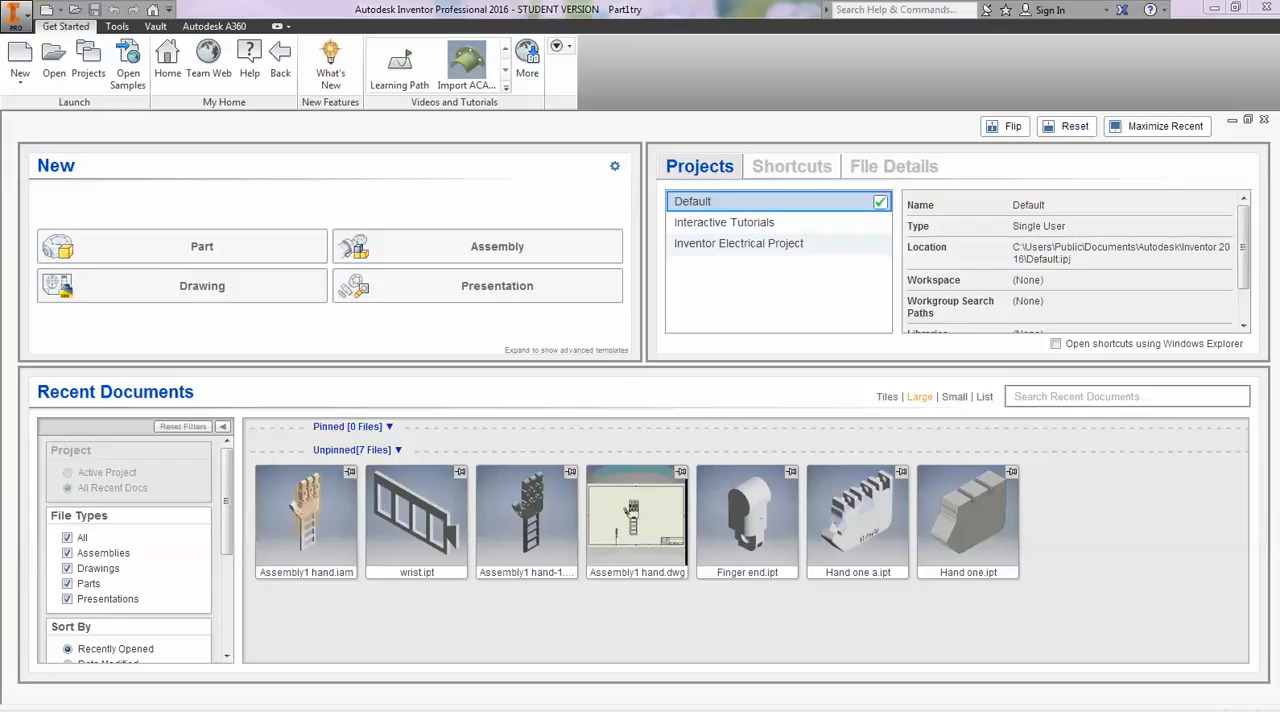
- View the browser's search results for Autodesk student software
left_click_drag(1279, 96, 702, 60)
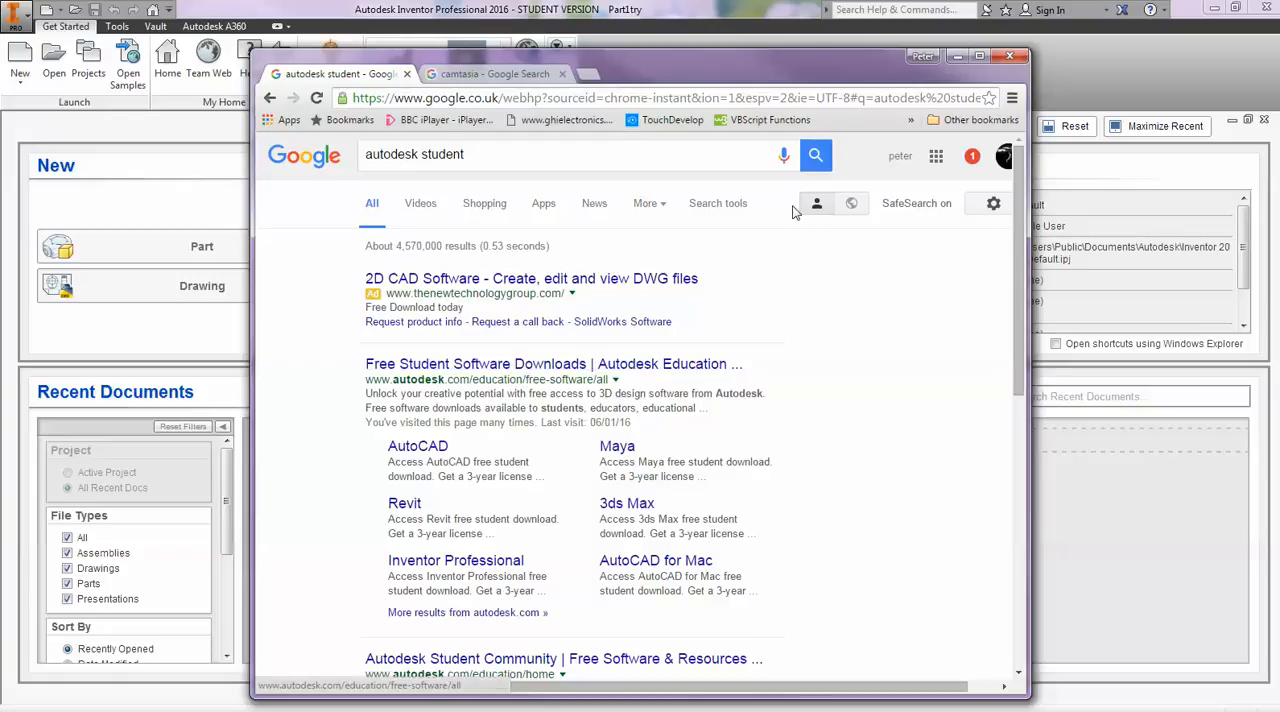
left_click_drag(755, 57, 1279, 76)
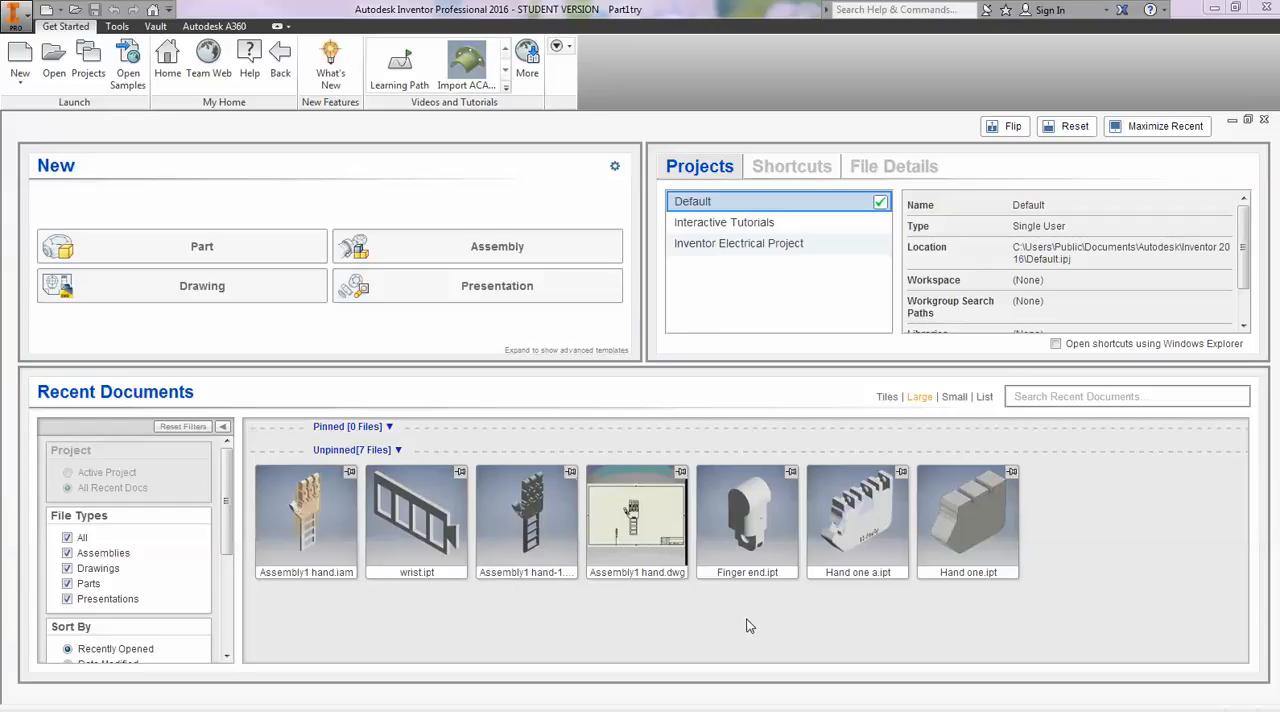
- Create a new part document
mouse_move(324, 509)
left_click(222, 252)
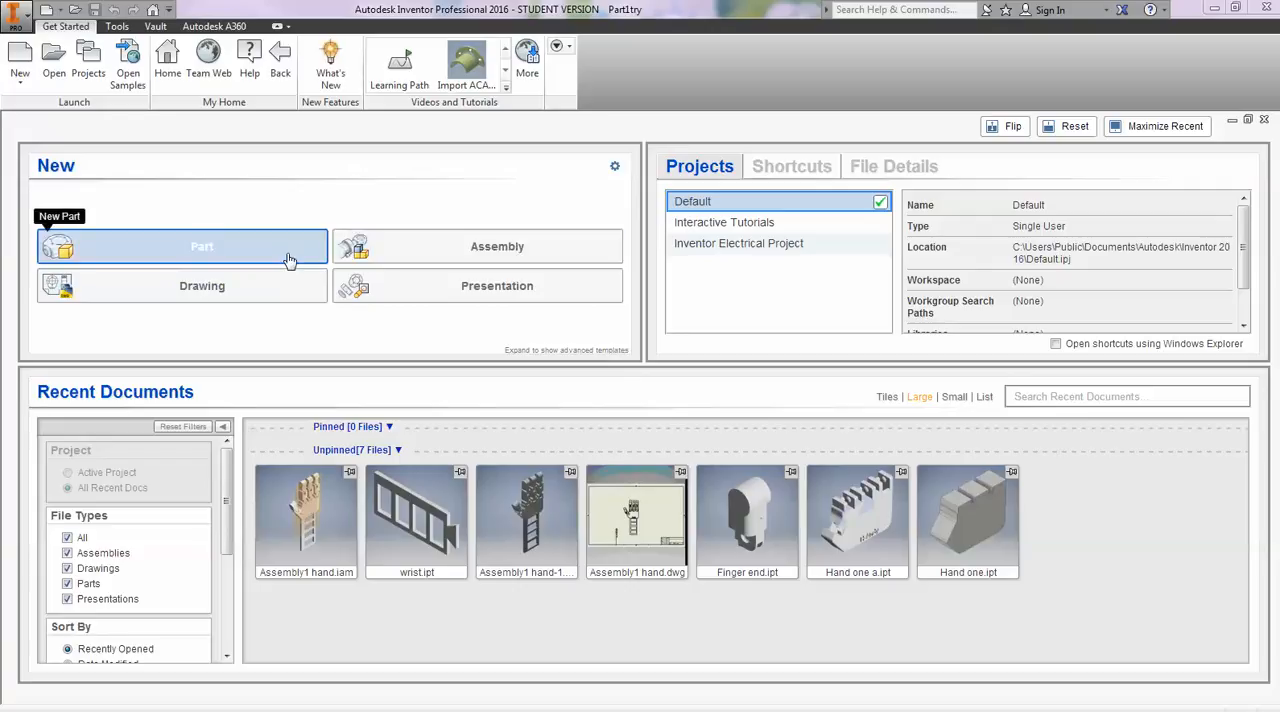
left_click(231, 254)
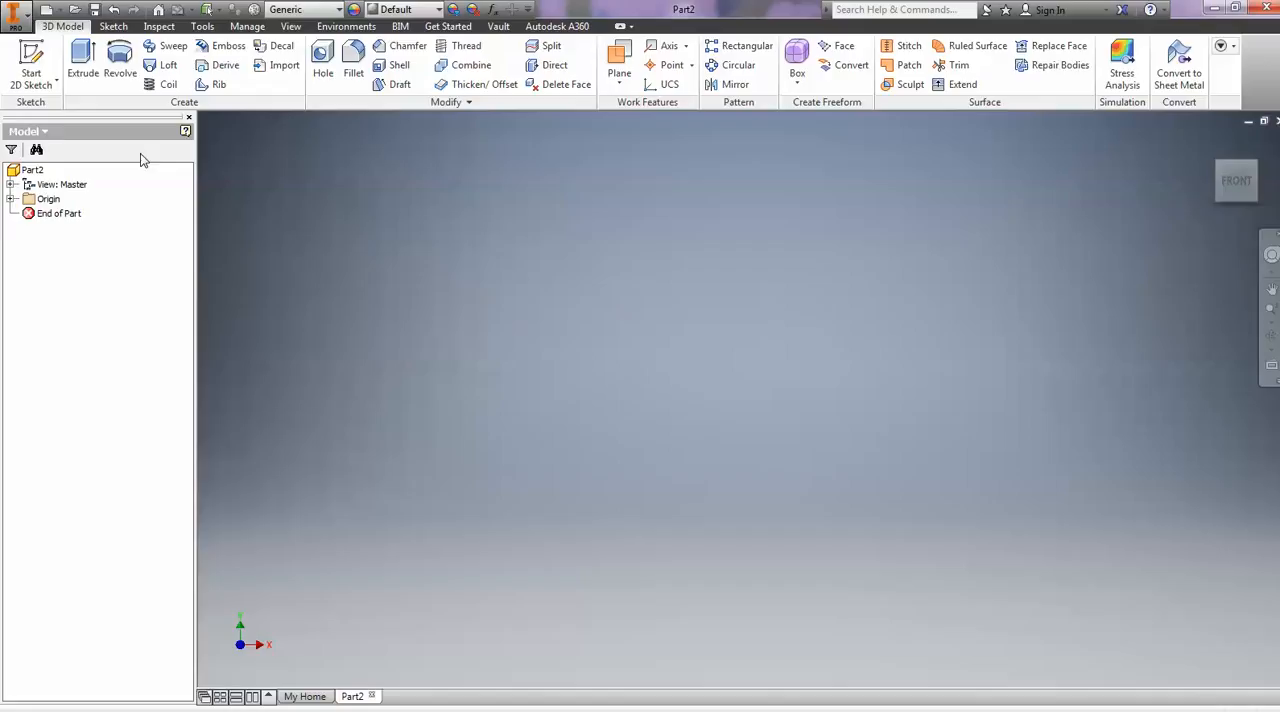
- Save the new part as Part2try in the My Pictures folder
left_click(14, 13)
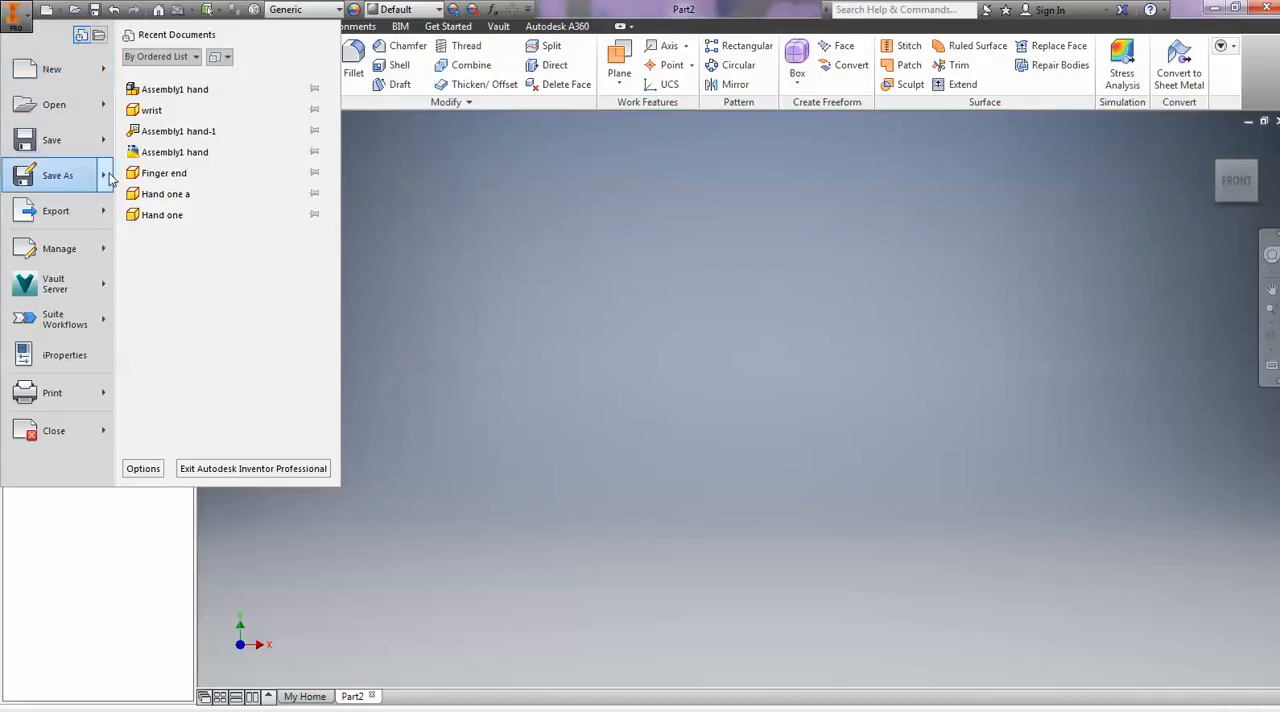
mouse_move(105, 178)
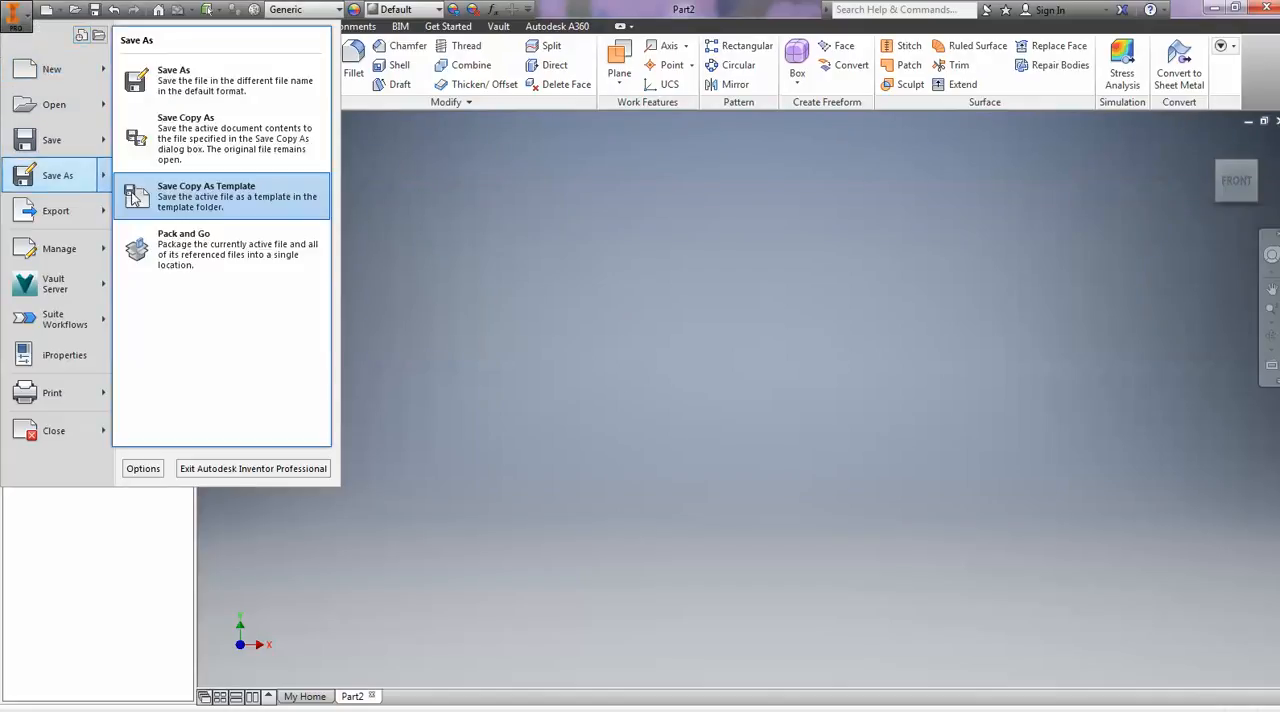
left_click(172, 118)
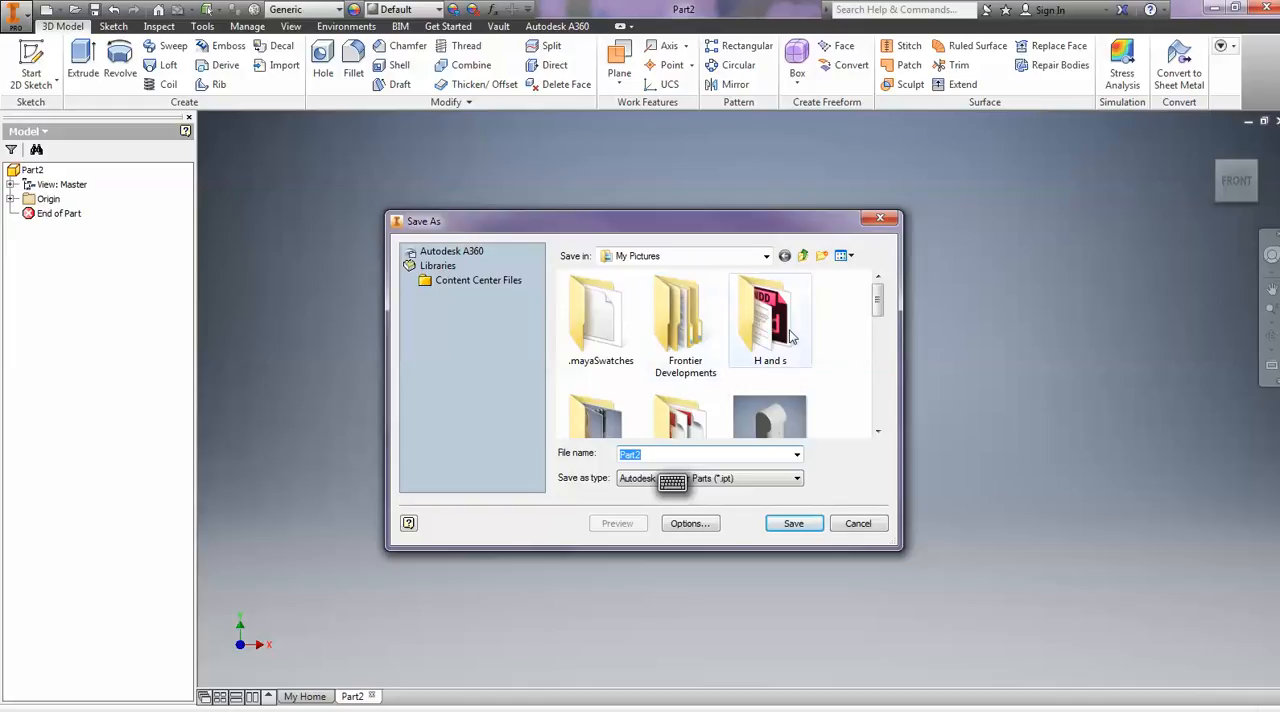
left_click_drag(877, 306, 838, 319)
left_click(655, 455)
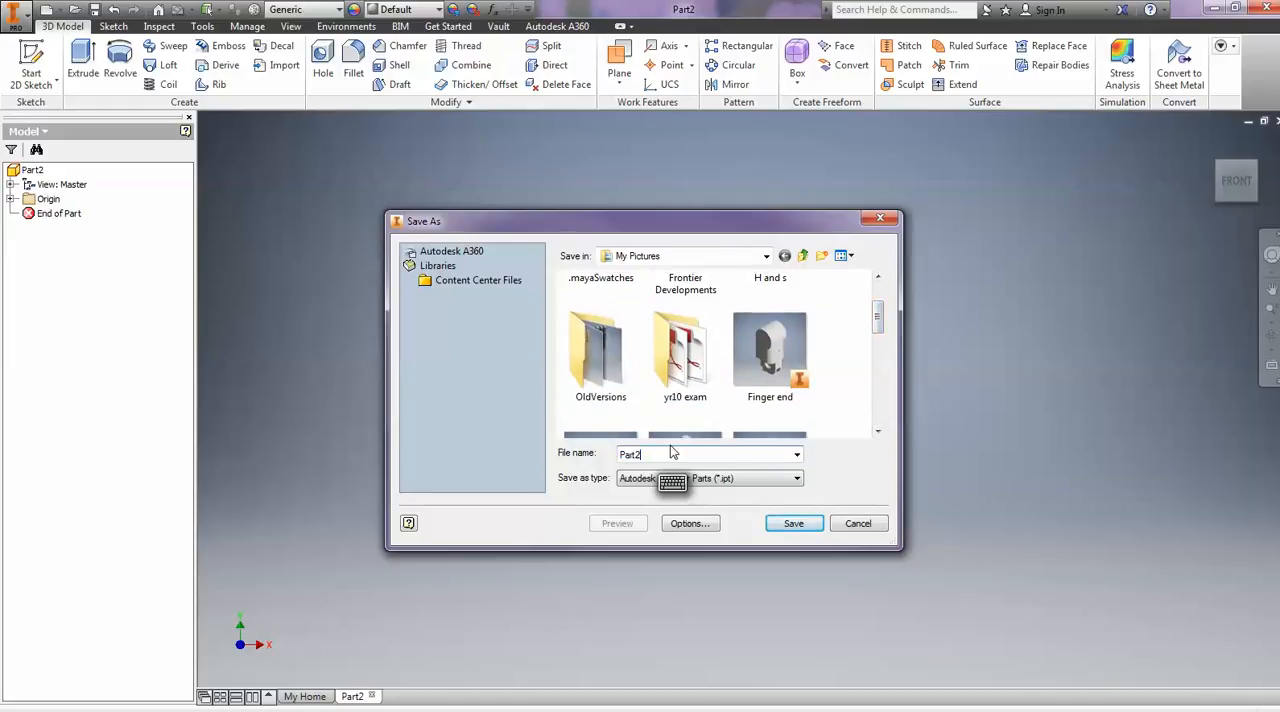
type("try")
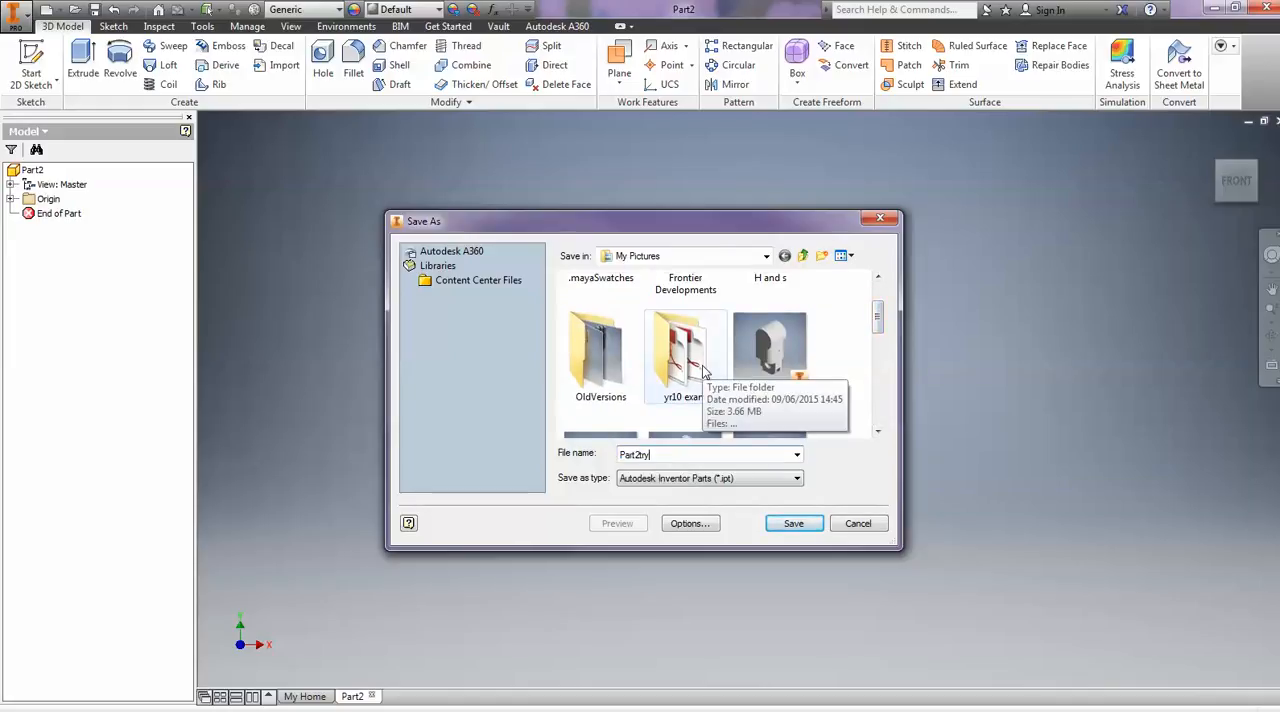
left_click(794, 528)
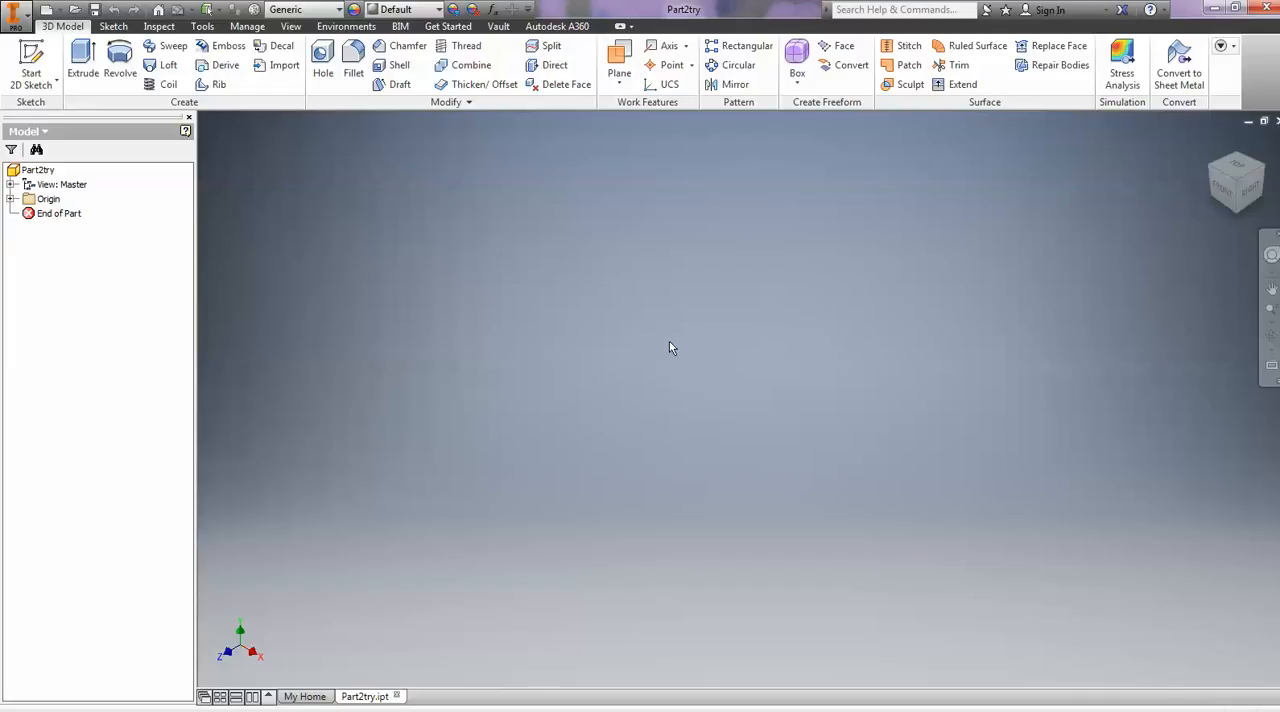
left_click(48, 199)
left_click(622, 62)
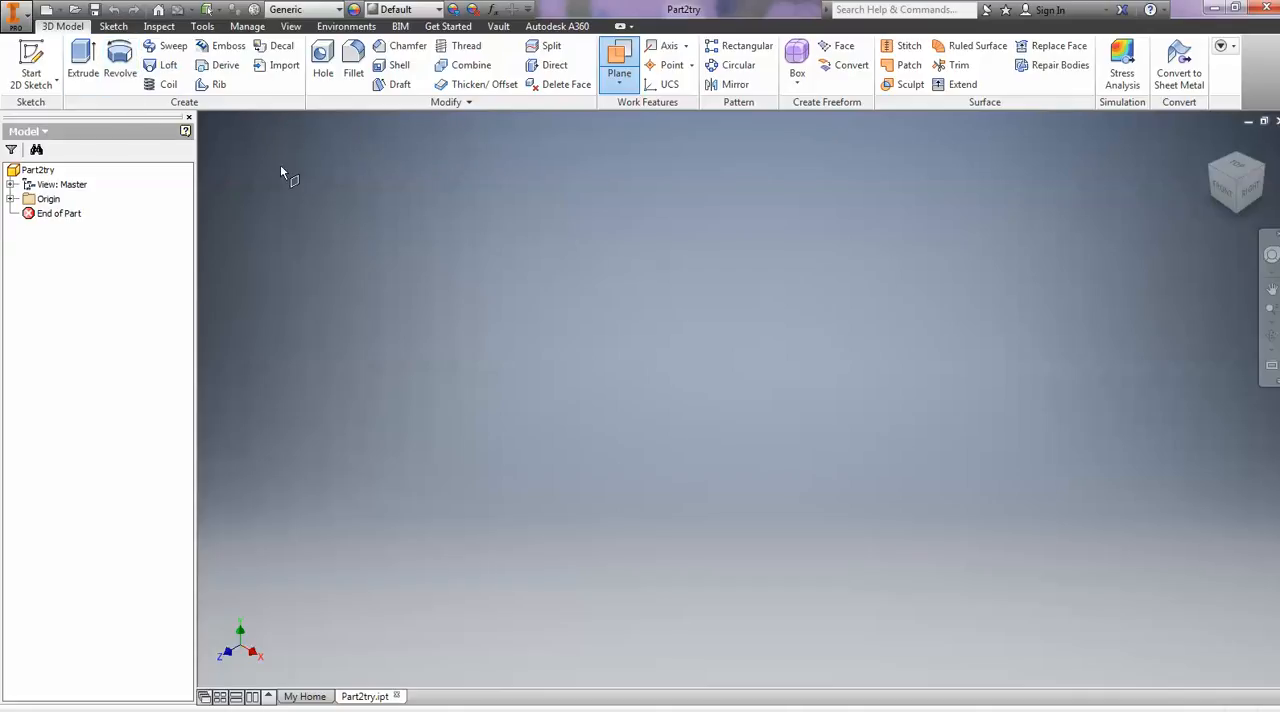
left_click(33, 66)
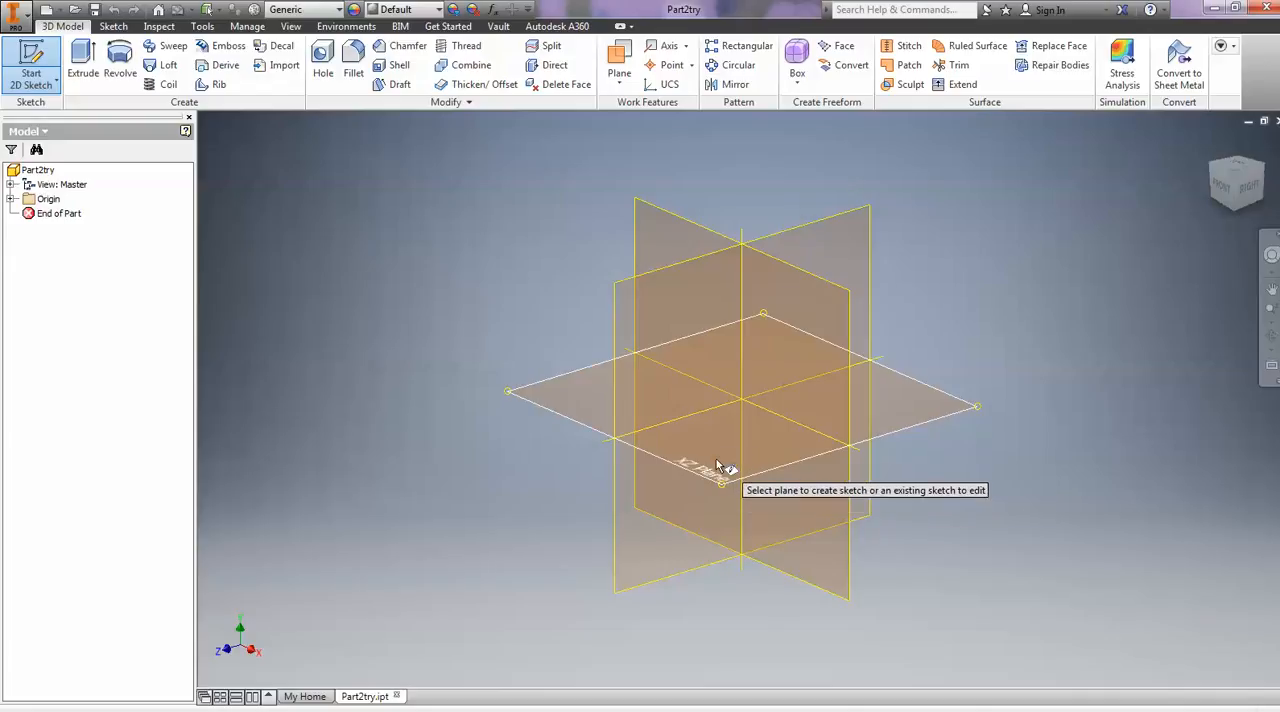
left_click(571, 390)
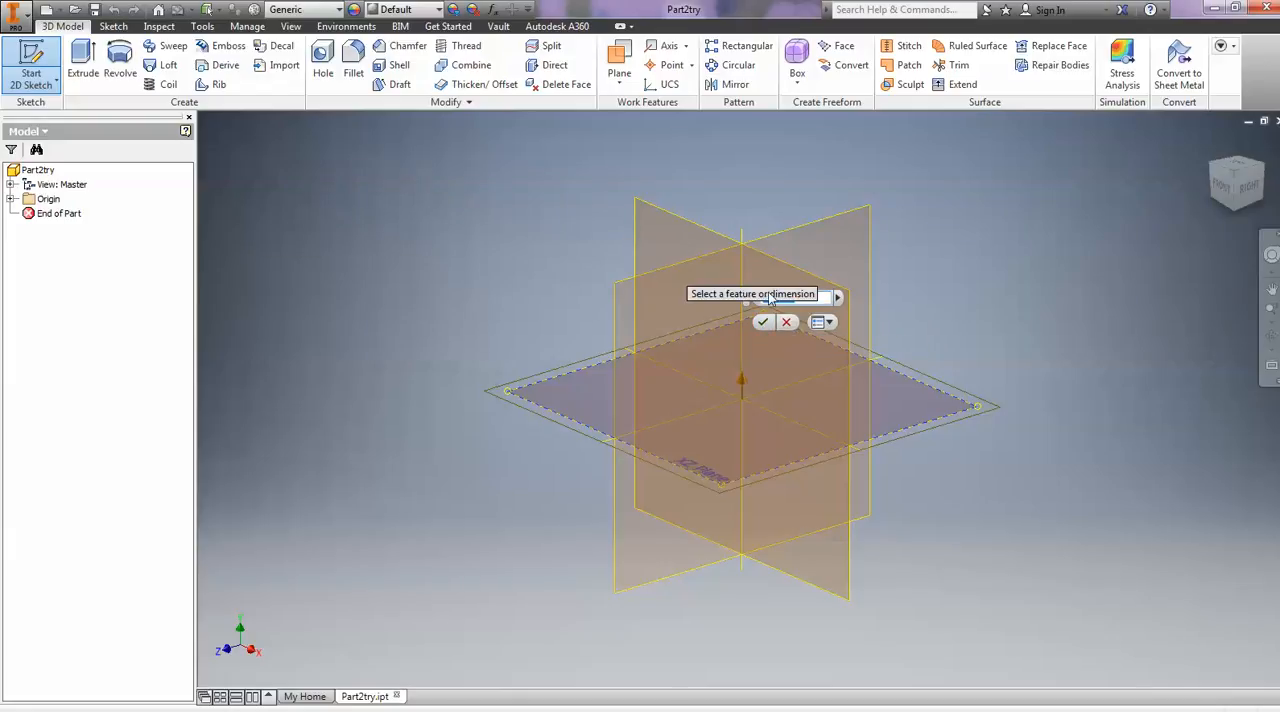
left_click(786, 322)
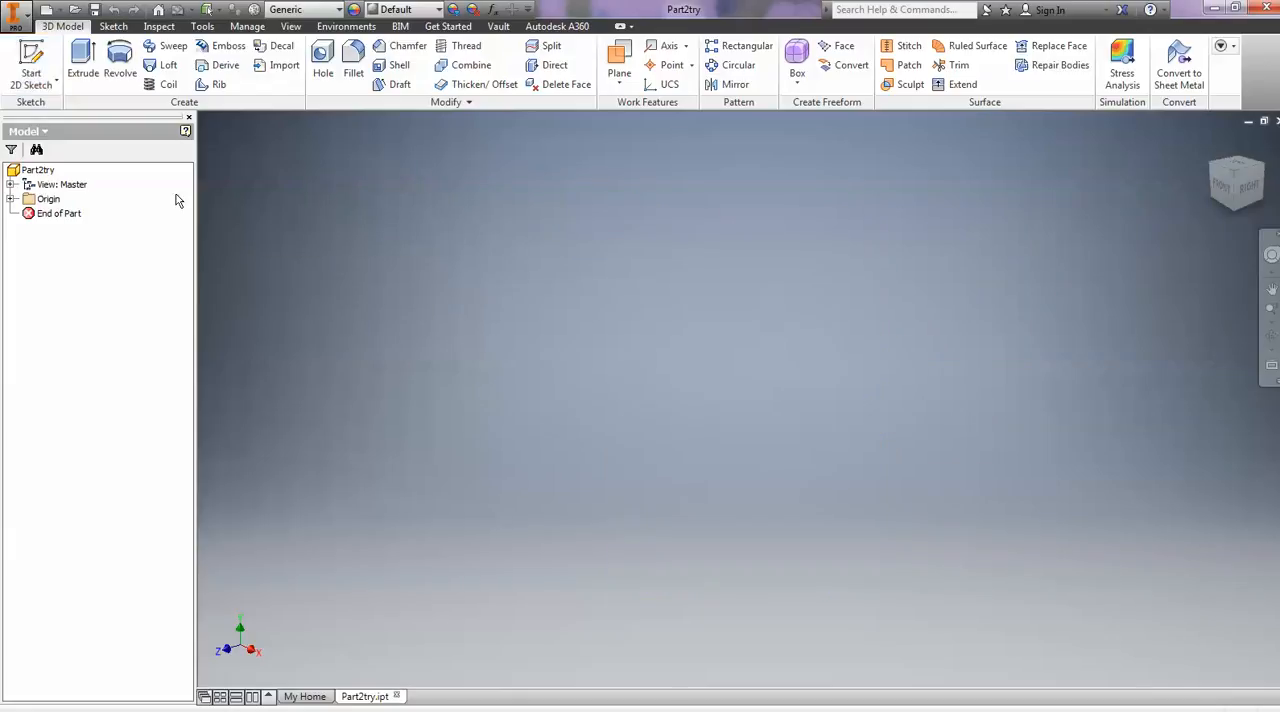
- Set the document's length unit to centimeter and apply the document settings
left_click(203, 28)
left_click(335, 62)
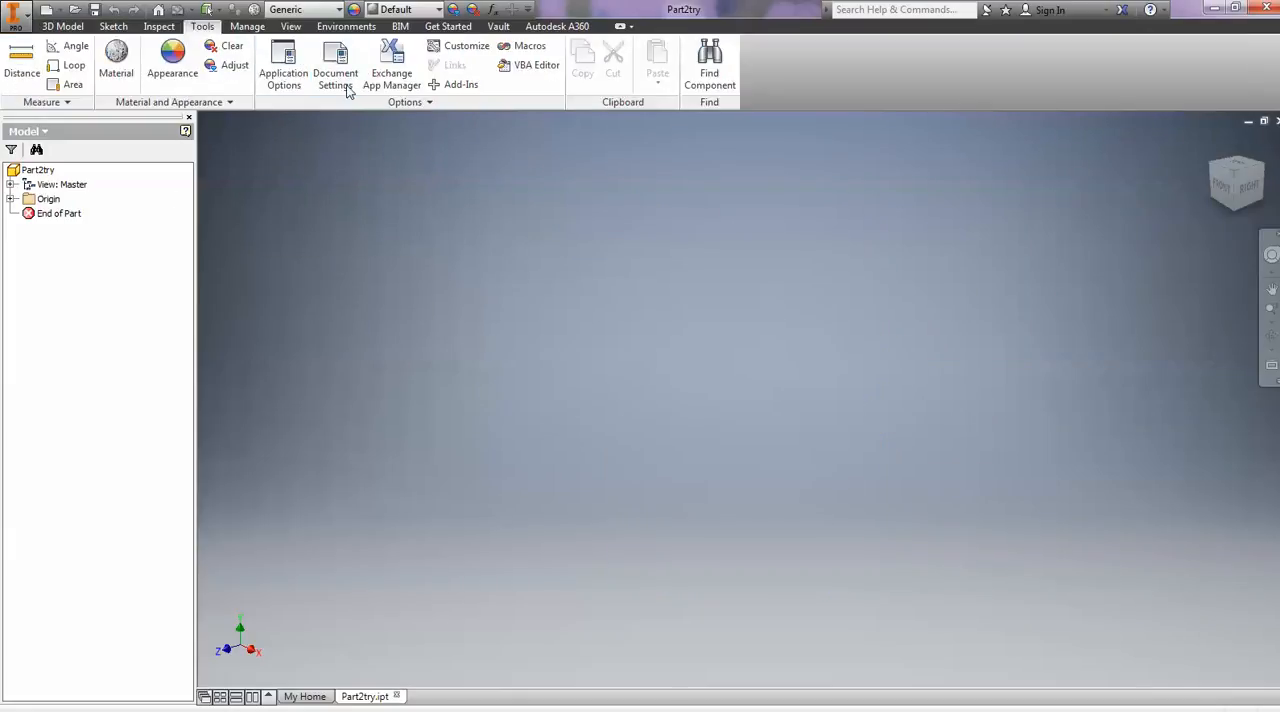
left_click(500, 158)
left_click(515, 215)
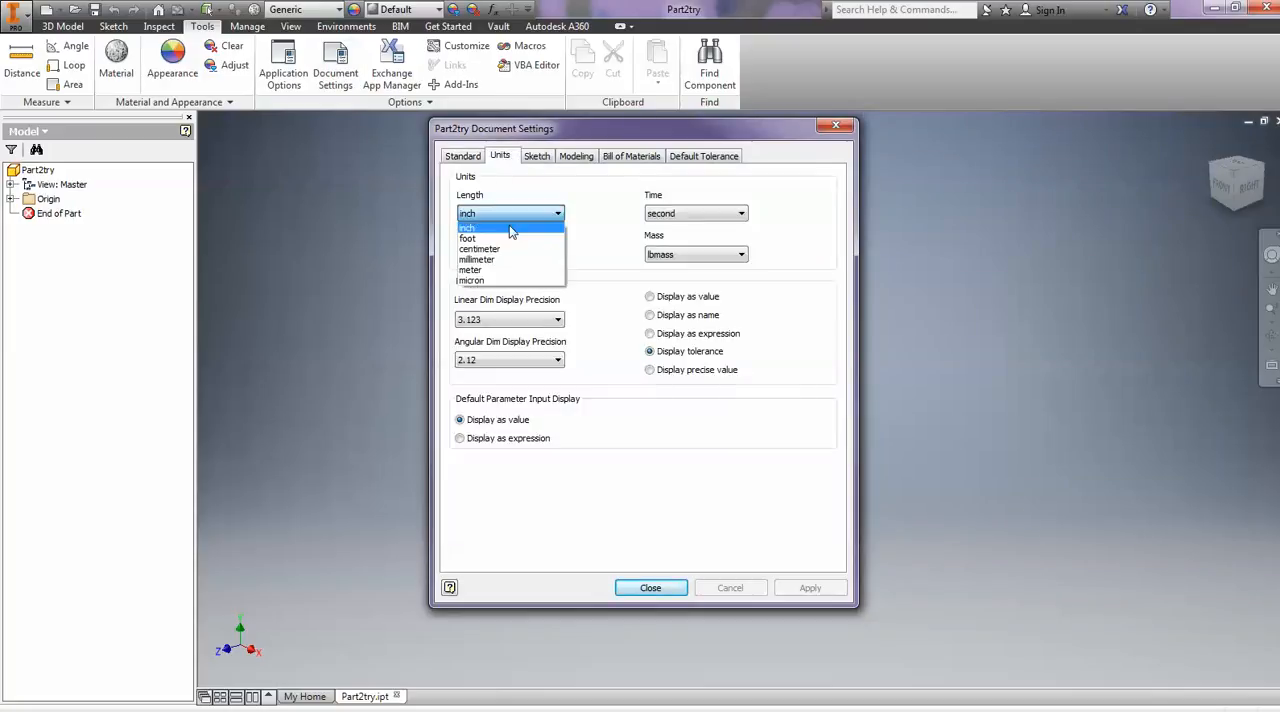
left_click(512, 252)
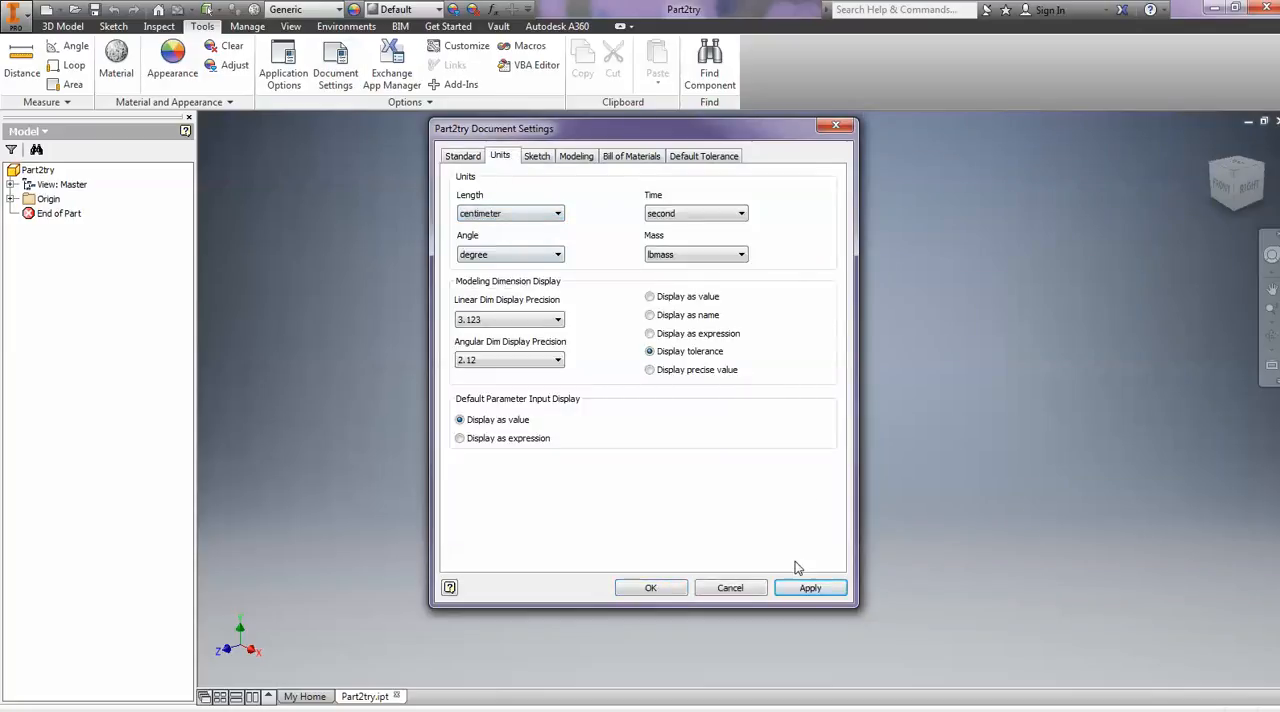
left_click(812, 587)
left_click(651, 588)
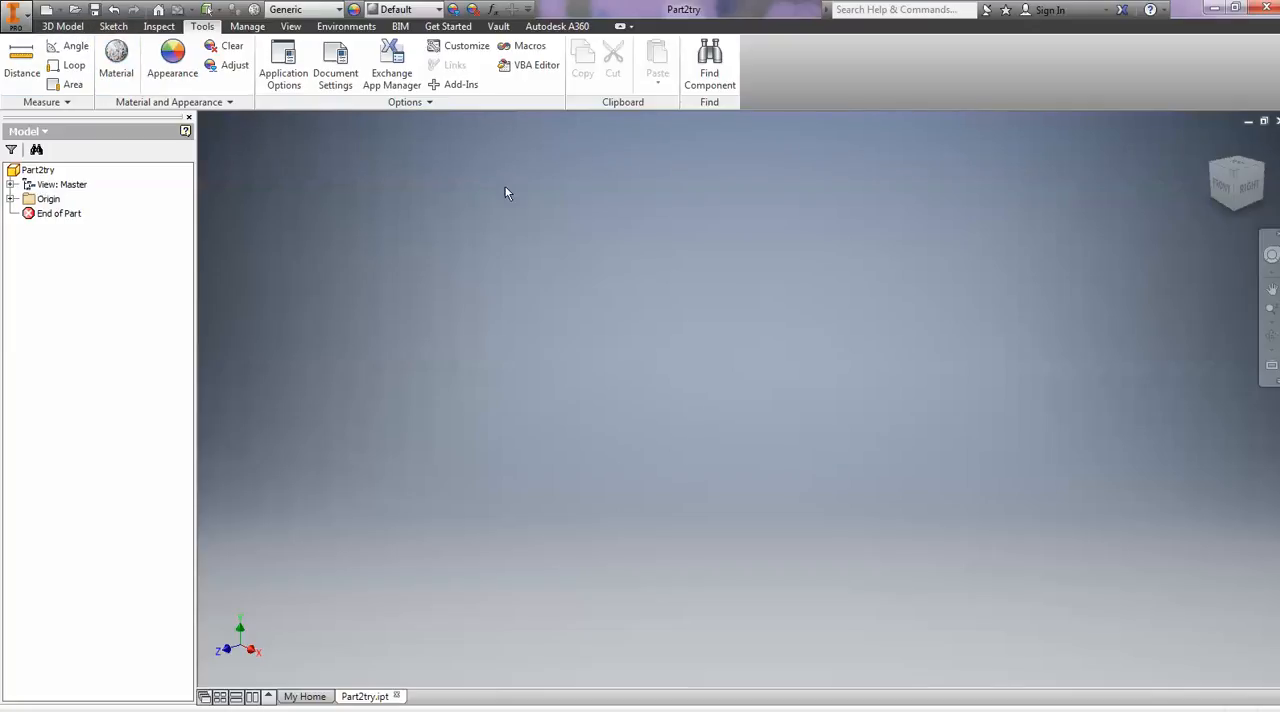
- Start a new 2D sketch on the XZ plane
left_click(112, 27)
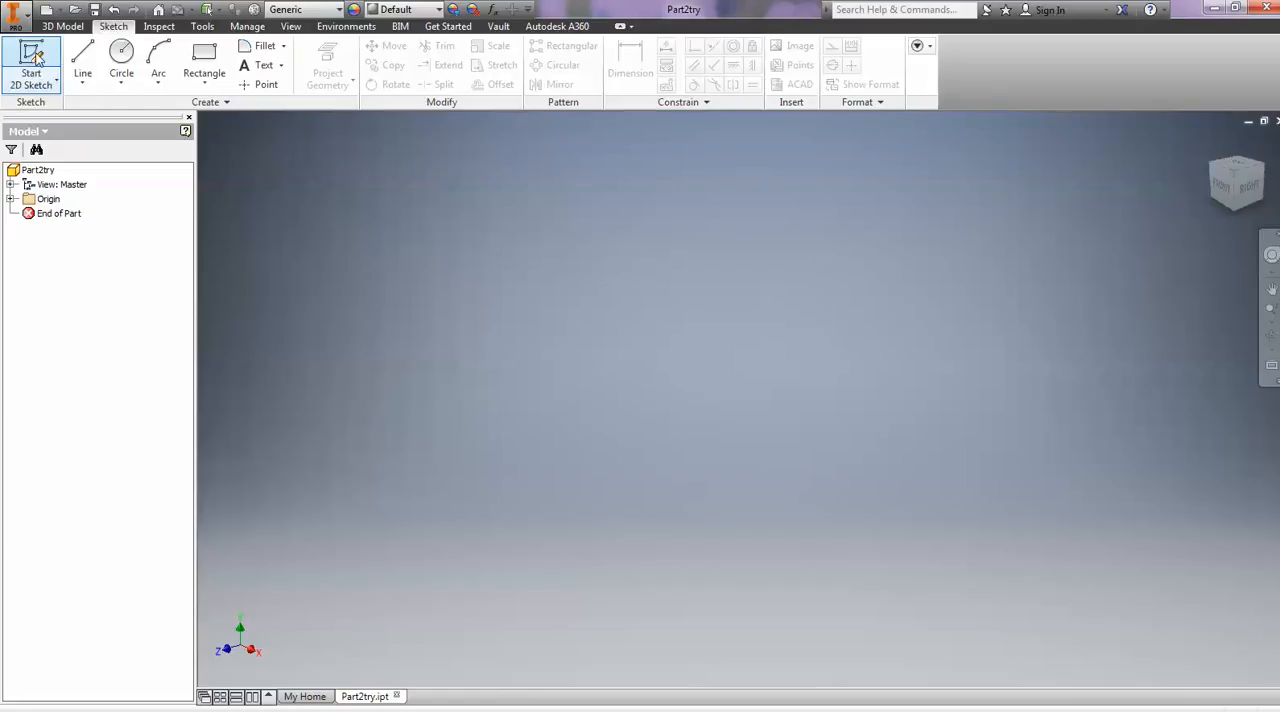
left_click(40, 60)
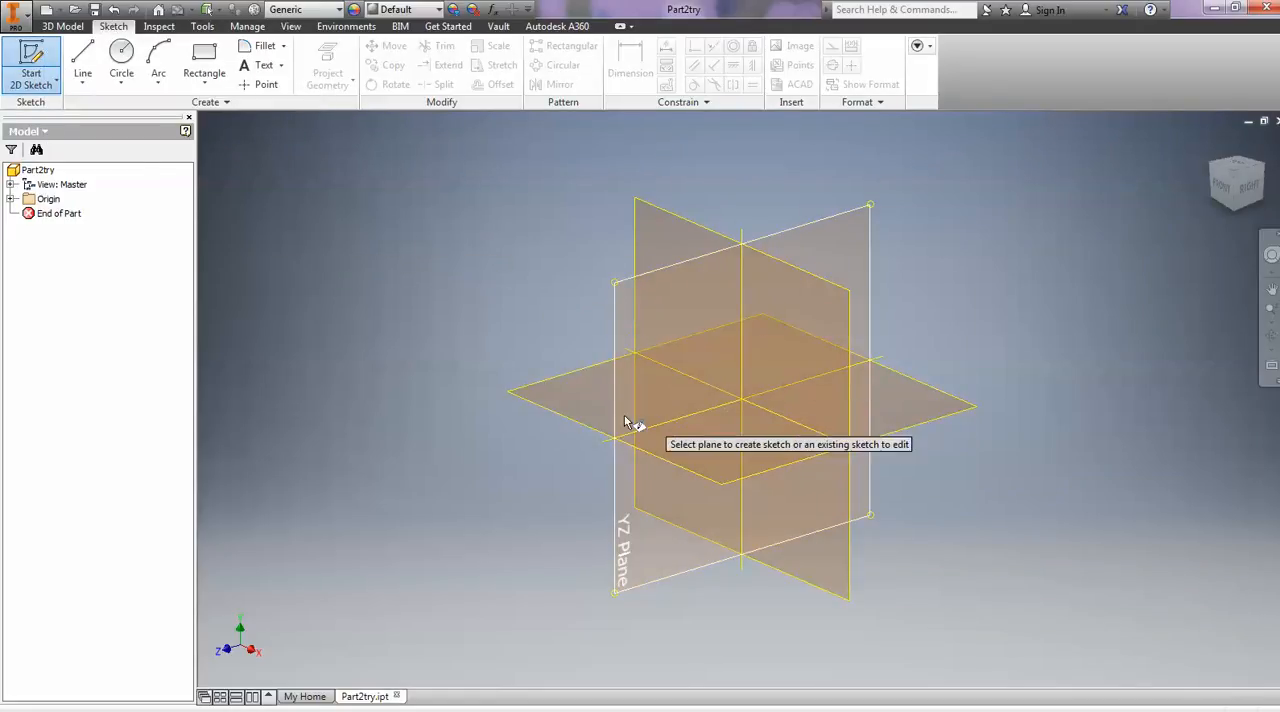
left_click(545, 410)
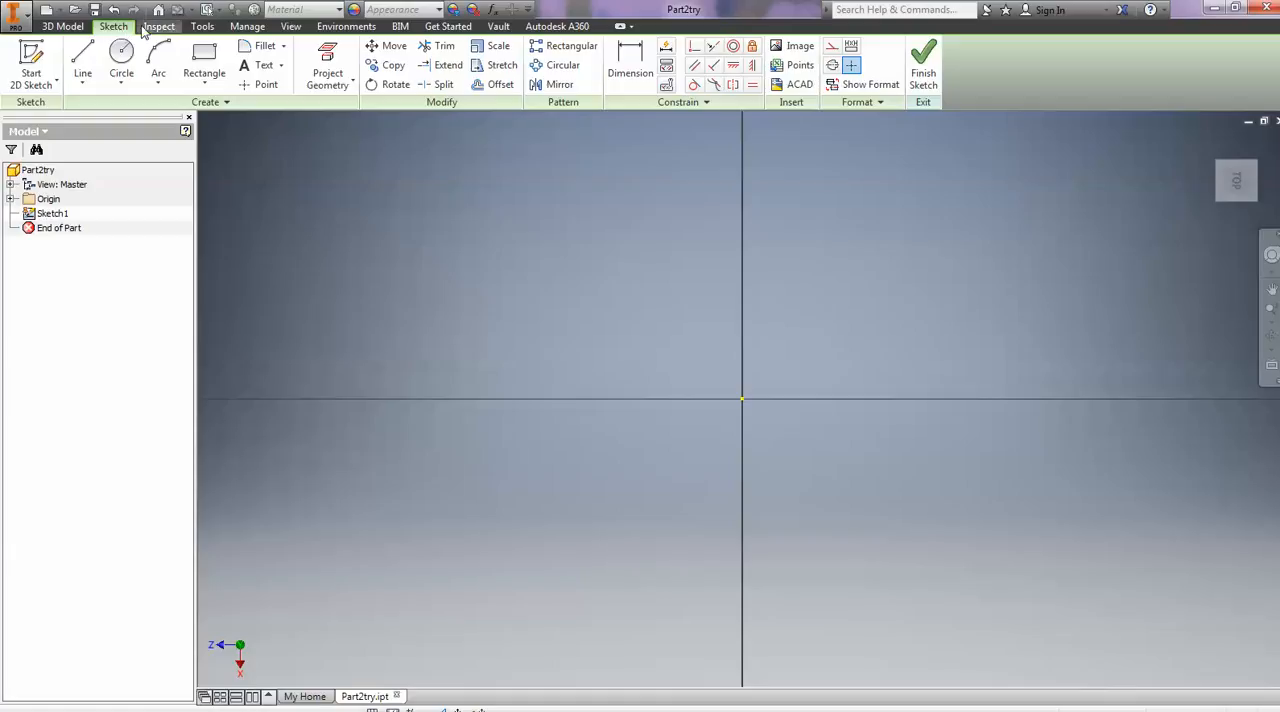
- Sketch a circle with a diameter of 1 cm, centred on the horizontal axis well to the left of the origin
left_click(121, 60)
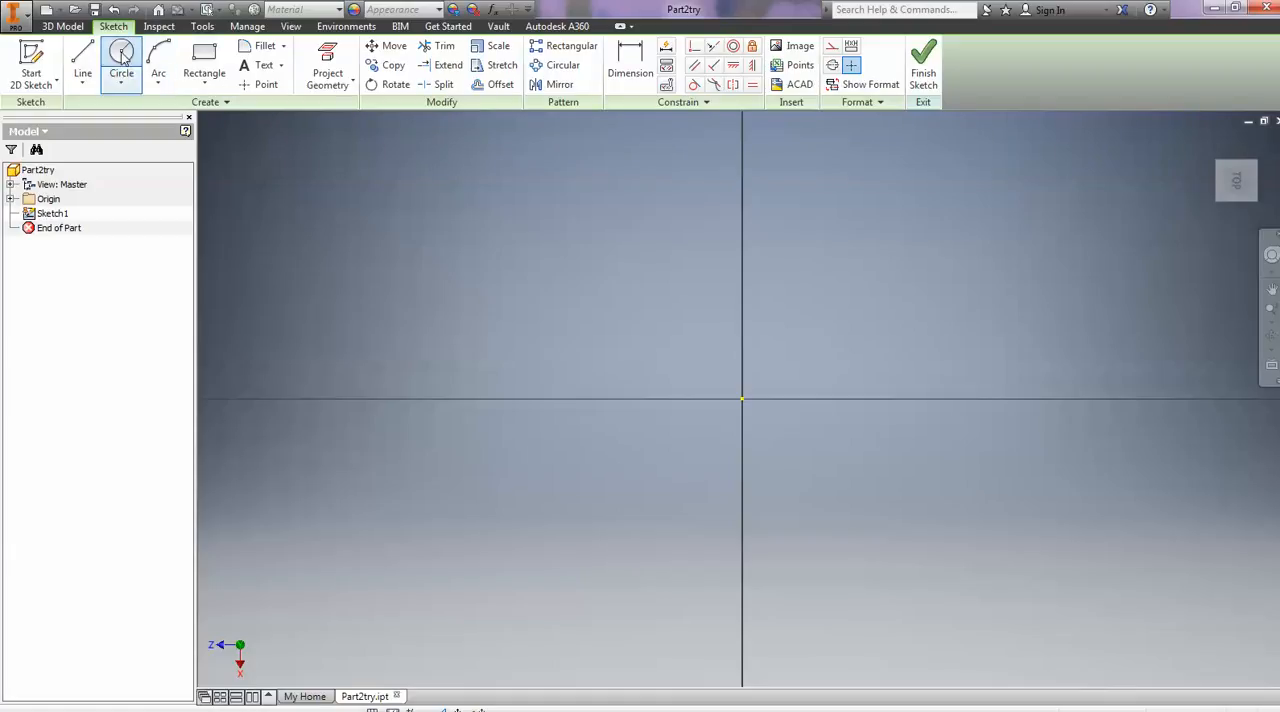
left_click(382, 398)
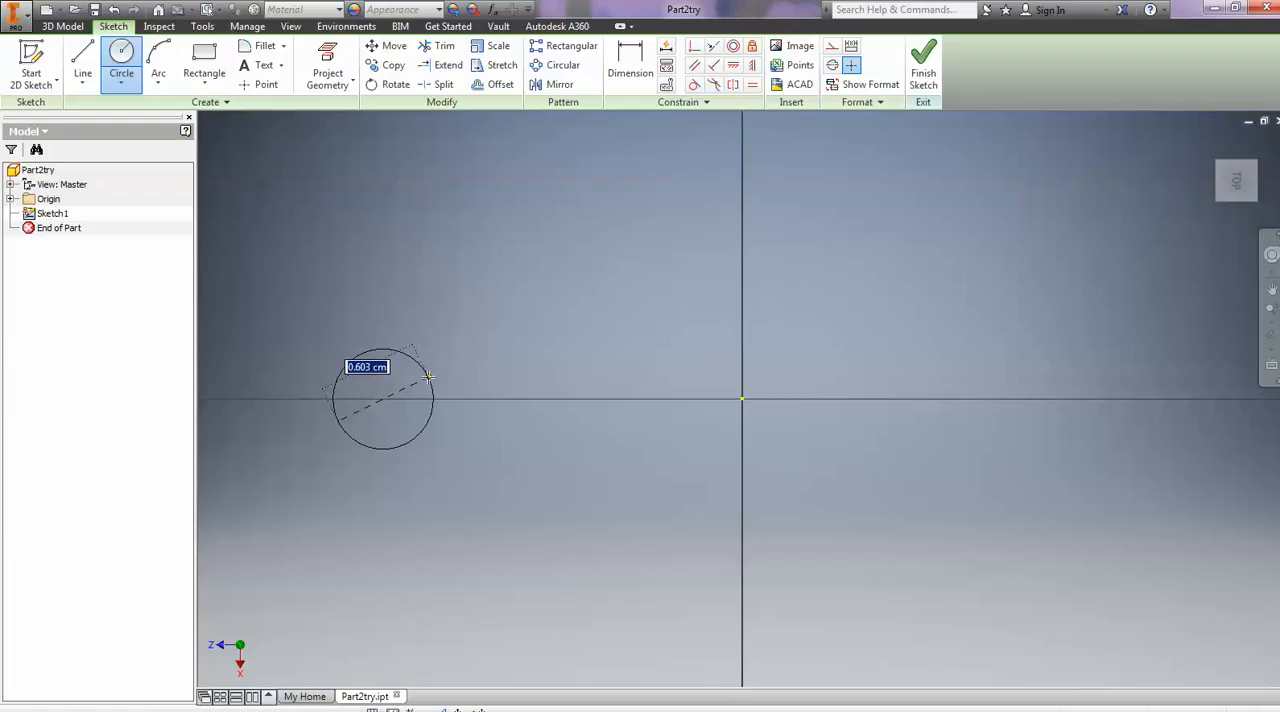
type("1")
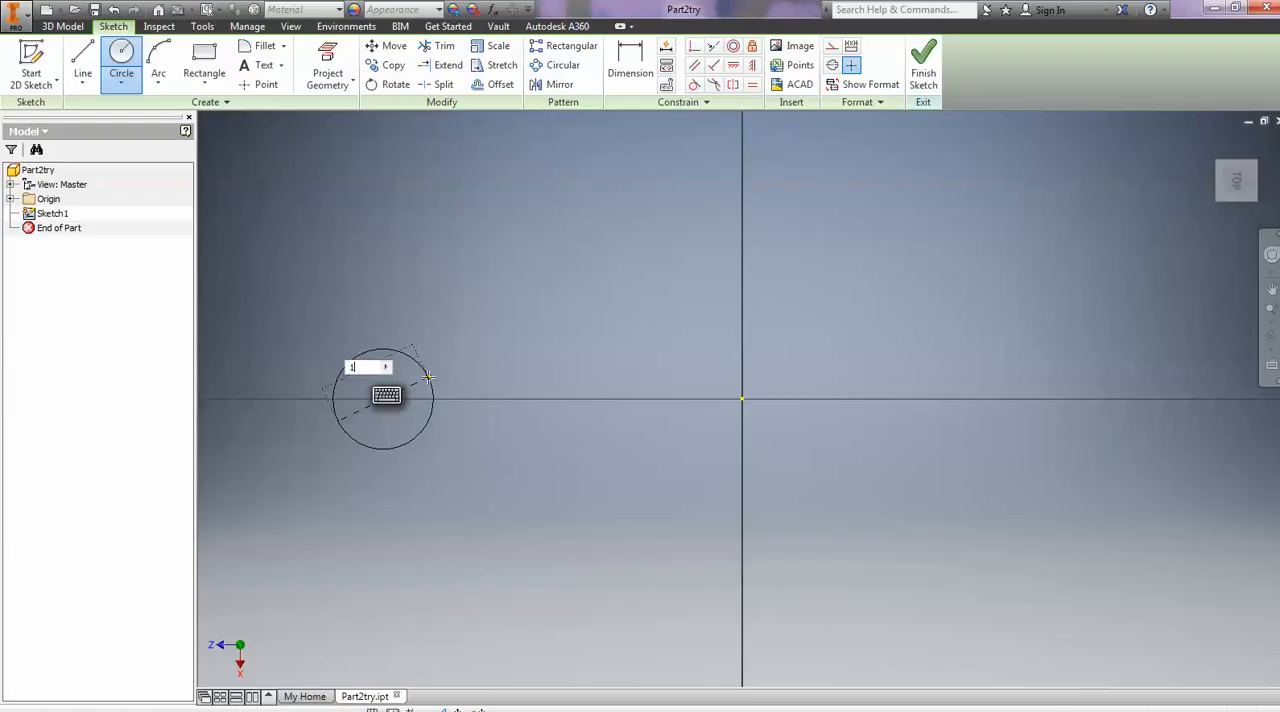
key("Return")
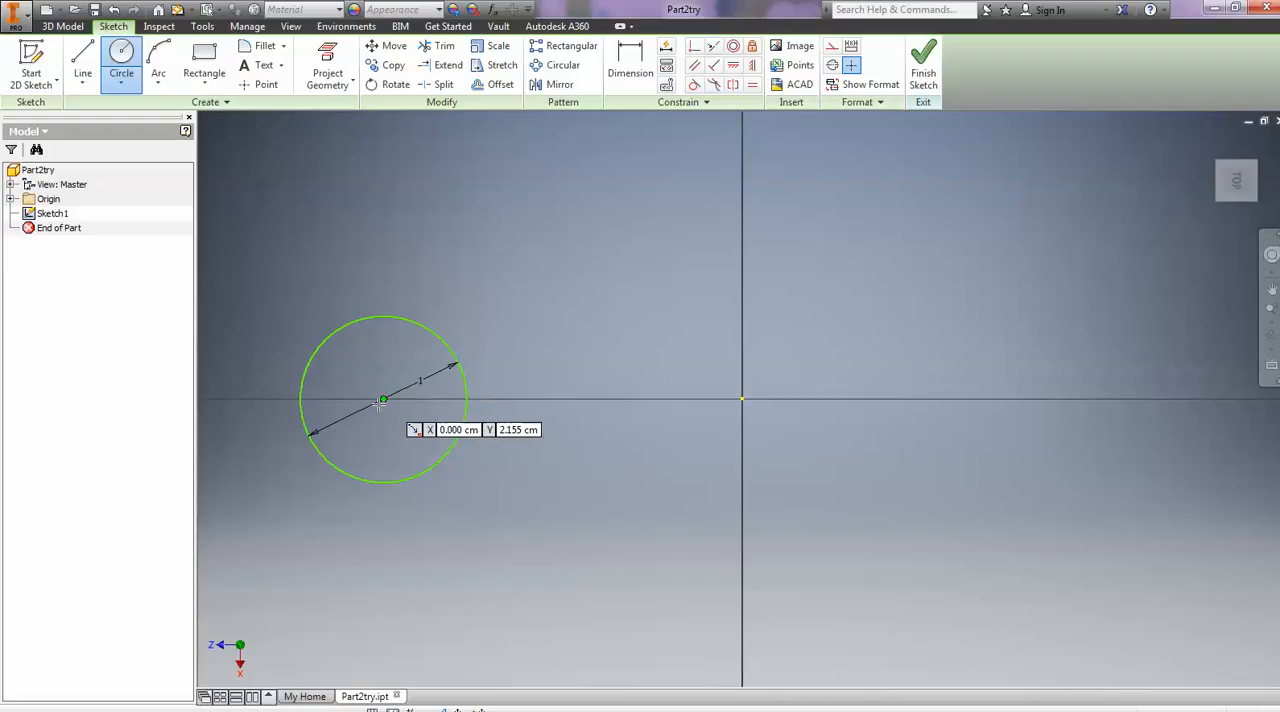
- Sketch a second circle on the horizontal axis between the first circle and the origin, dimension its diameter to 1 cm, and finish the sketch
left_click(624, 401)
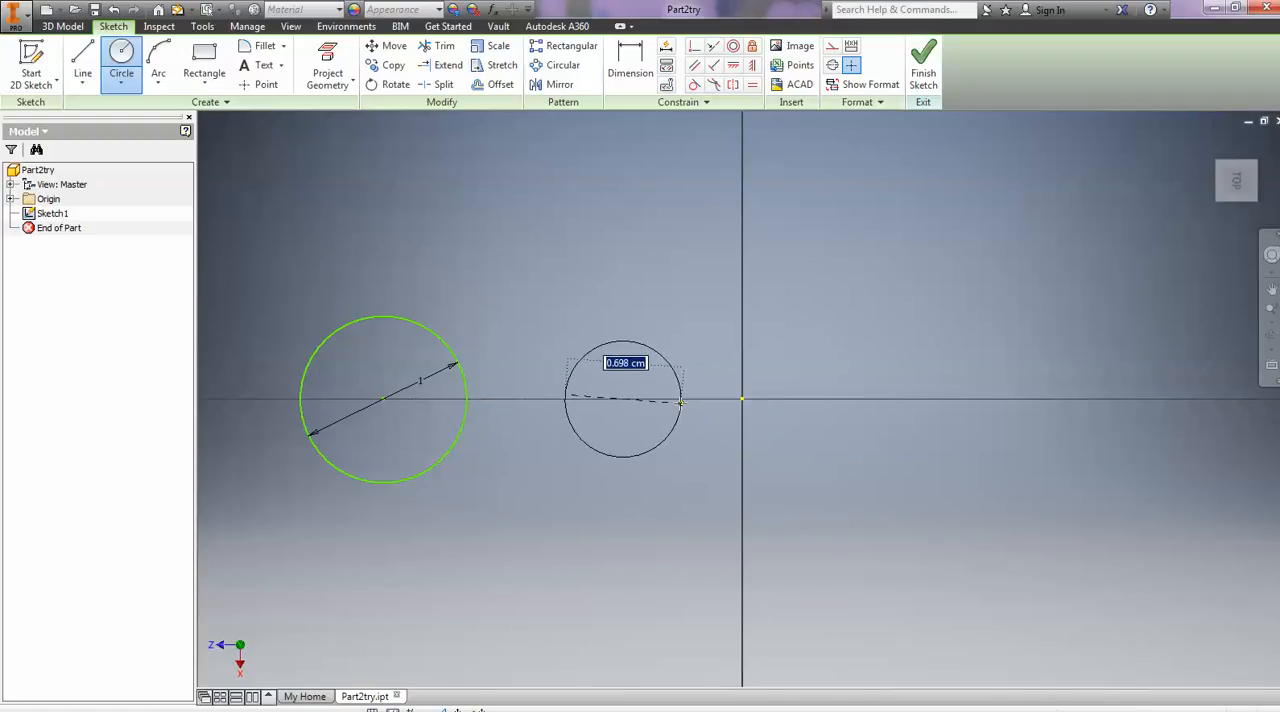
left_click(680, 402)
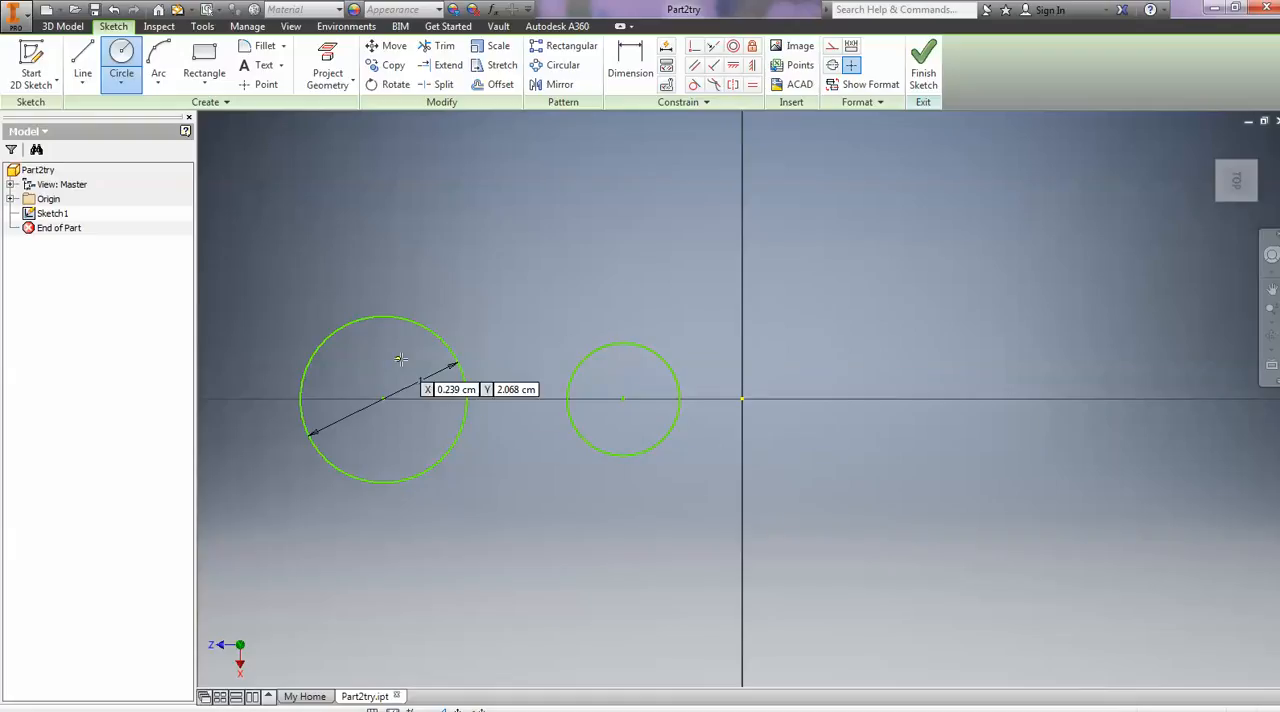
left_click(632, 58)
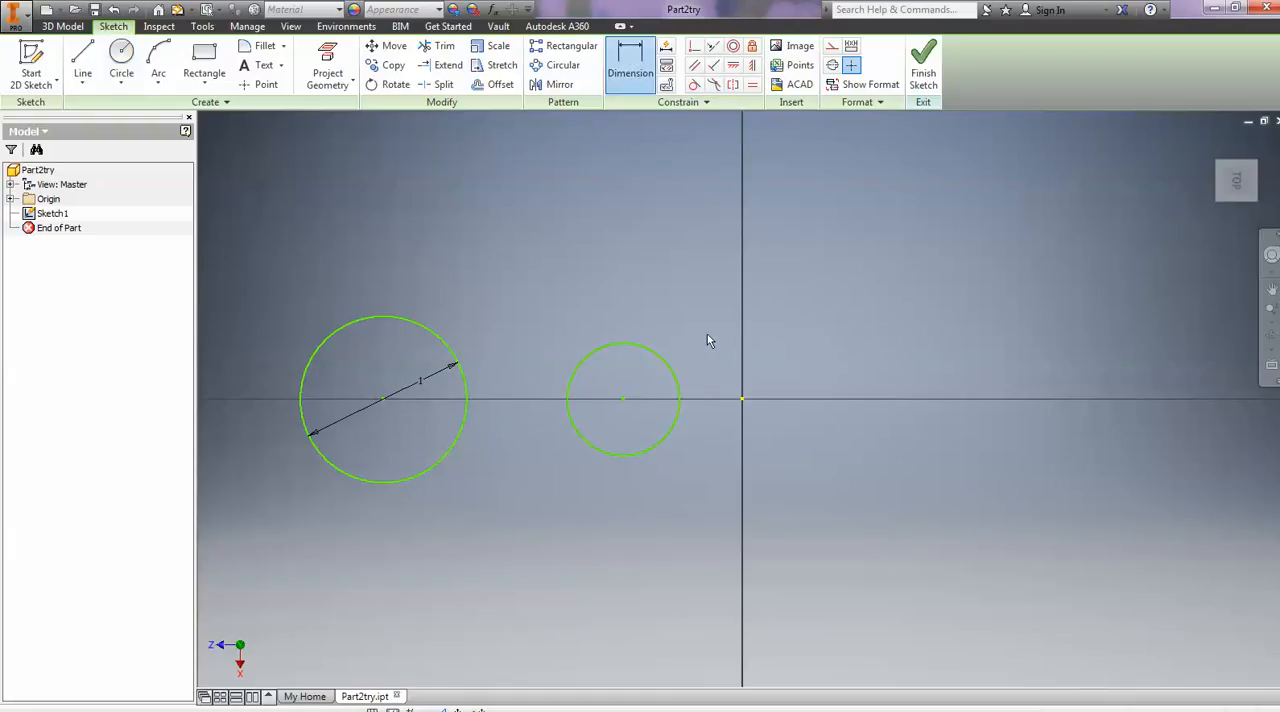
left_click(662, 362)
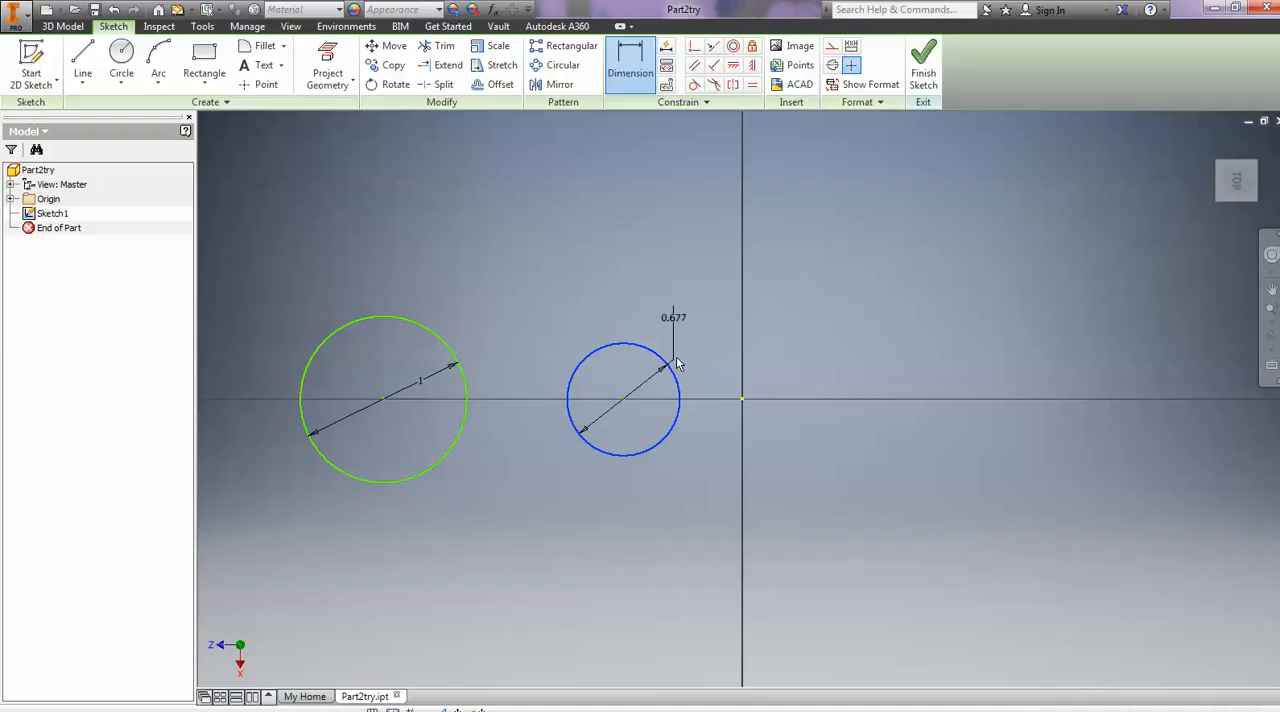
left_click(678, 292)
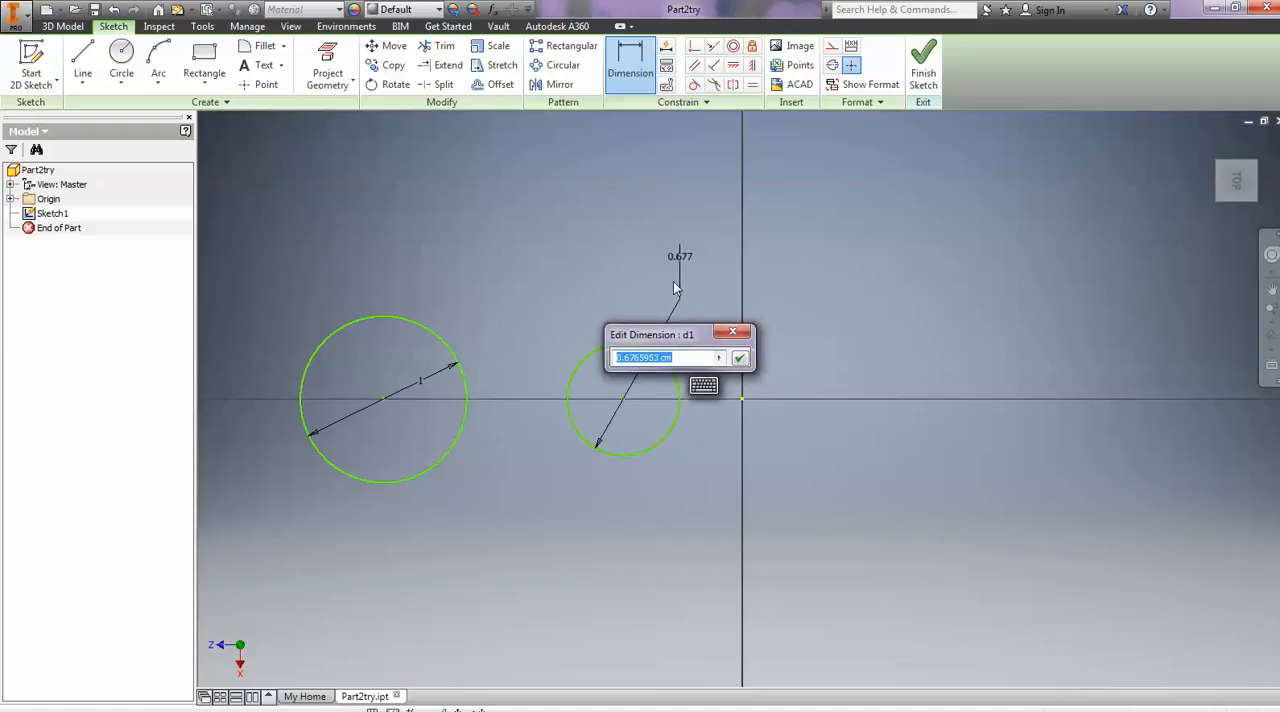
type("1")
key("Return")
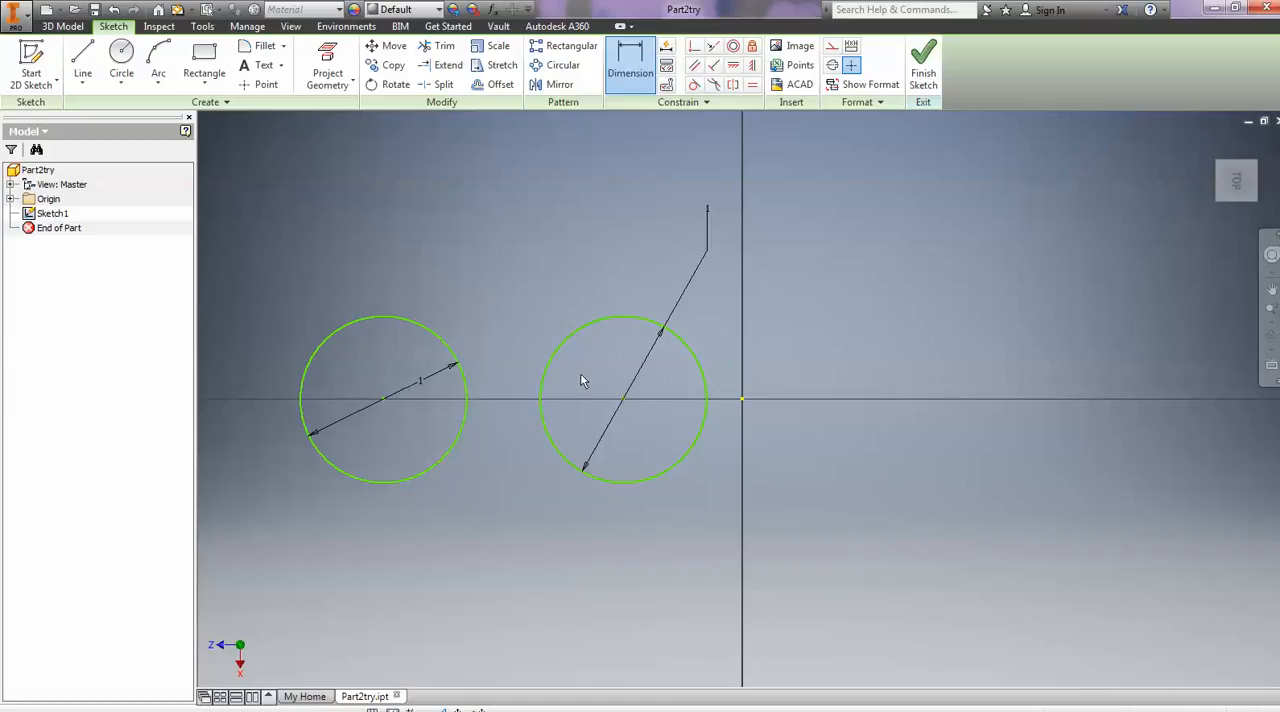
left_click(926, 68)
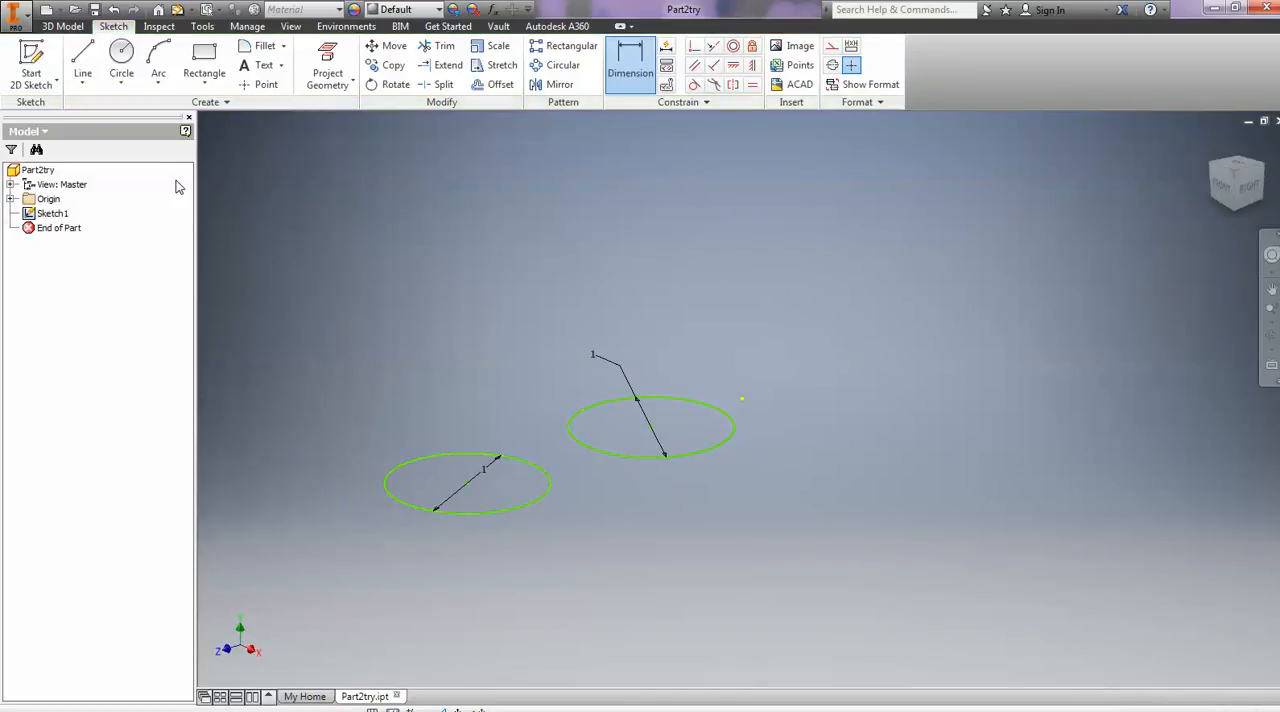
left_click(64, 27)
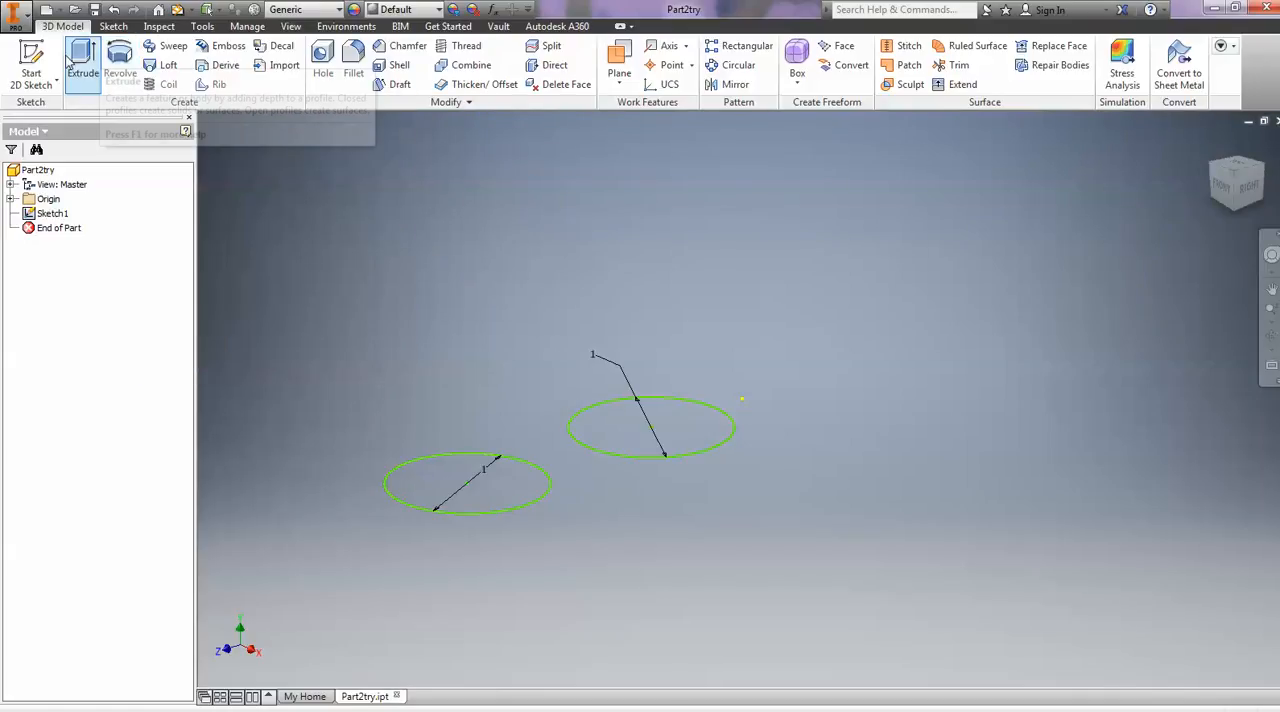
left_click(118, 62)
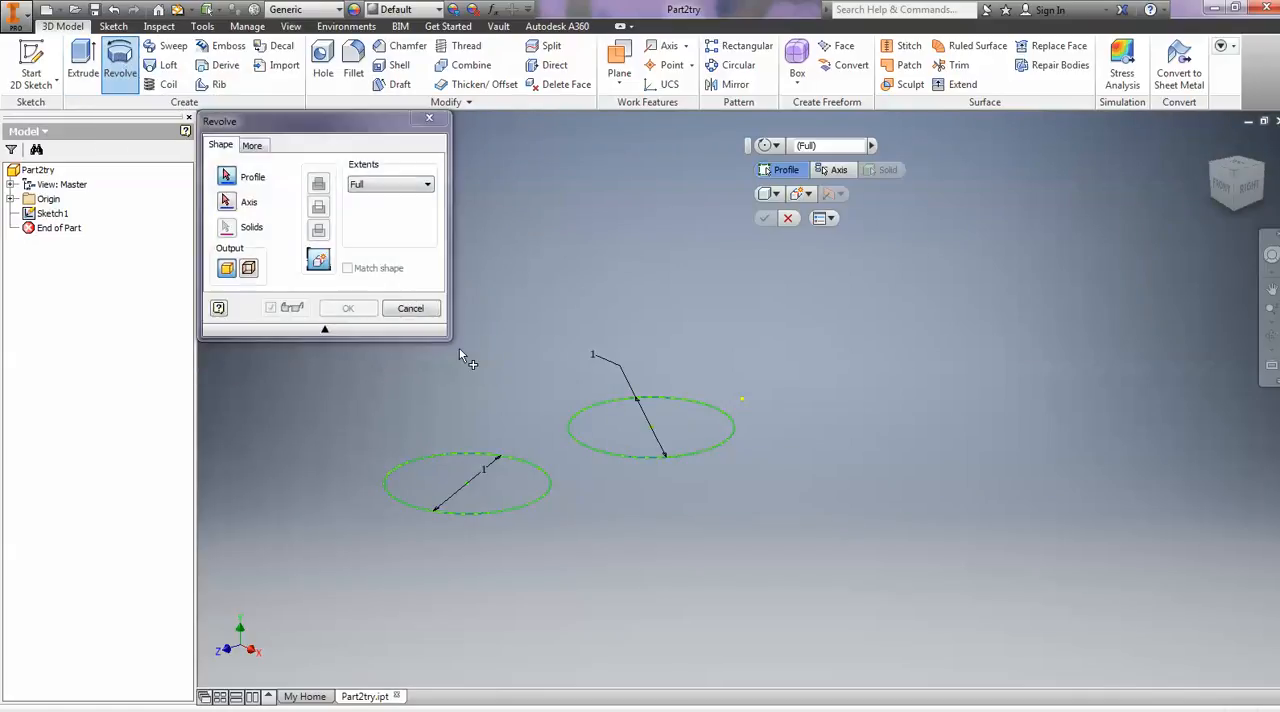
left_click(778, 146)
left_click(794, 166)
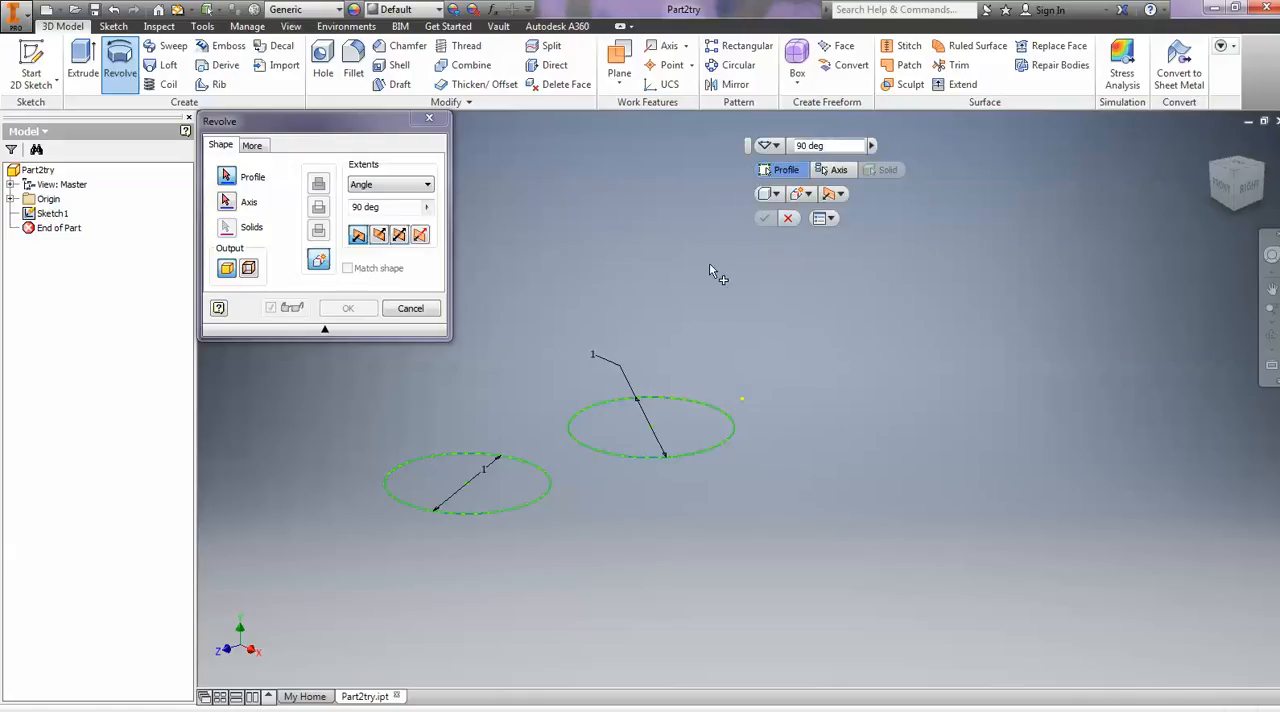
left_click(838, 195)
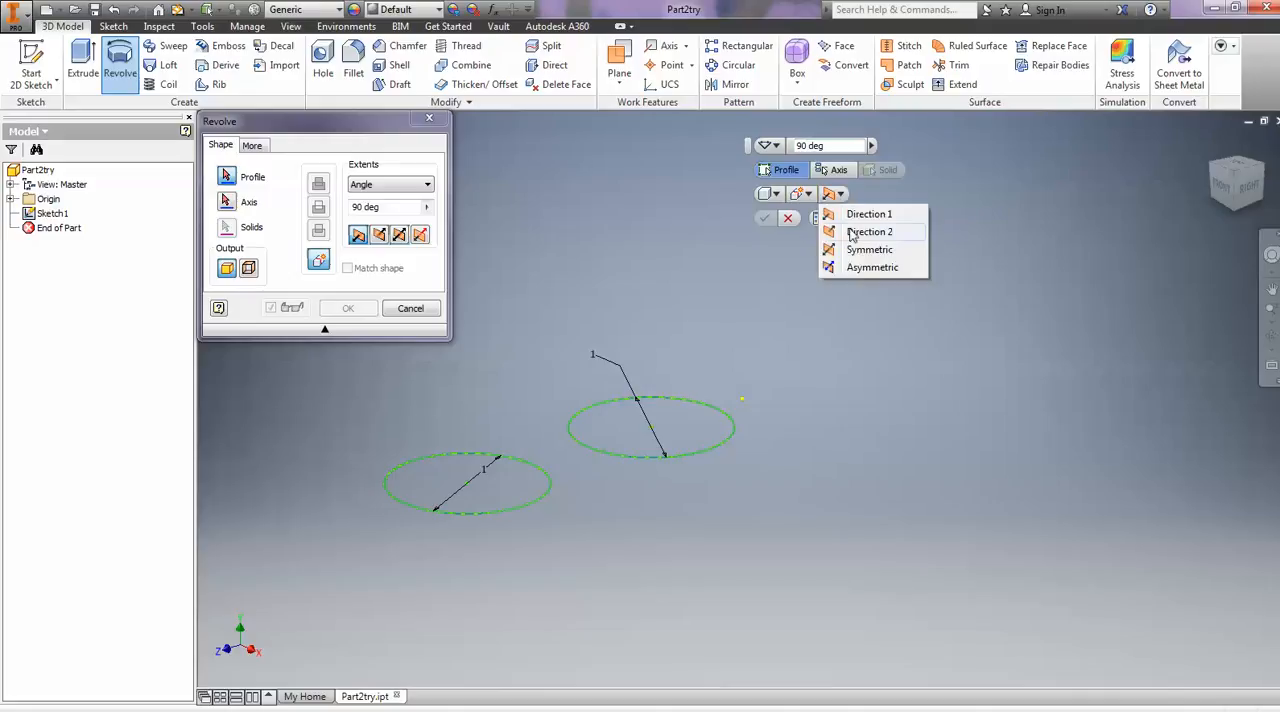
left_click(860, 215)
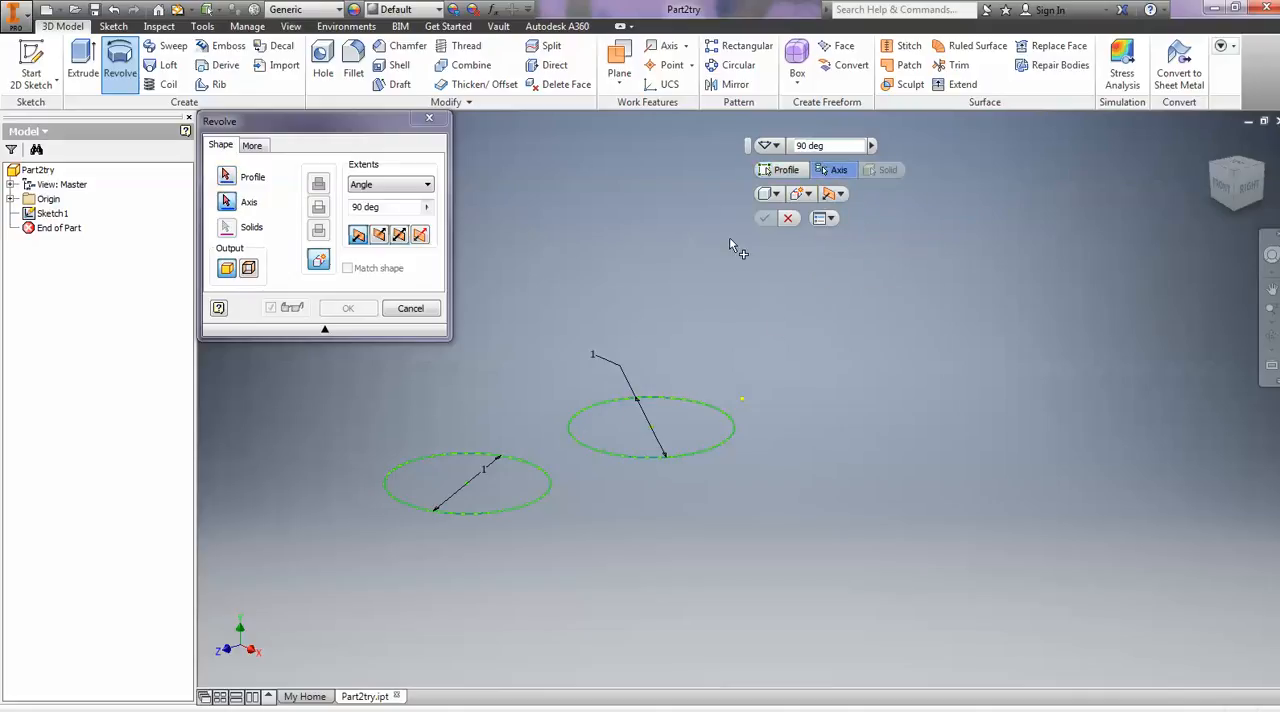
left_click(418, 311)
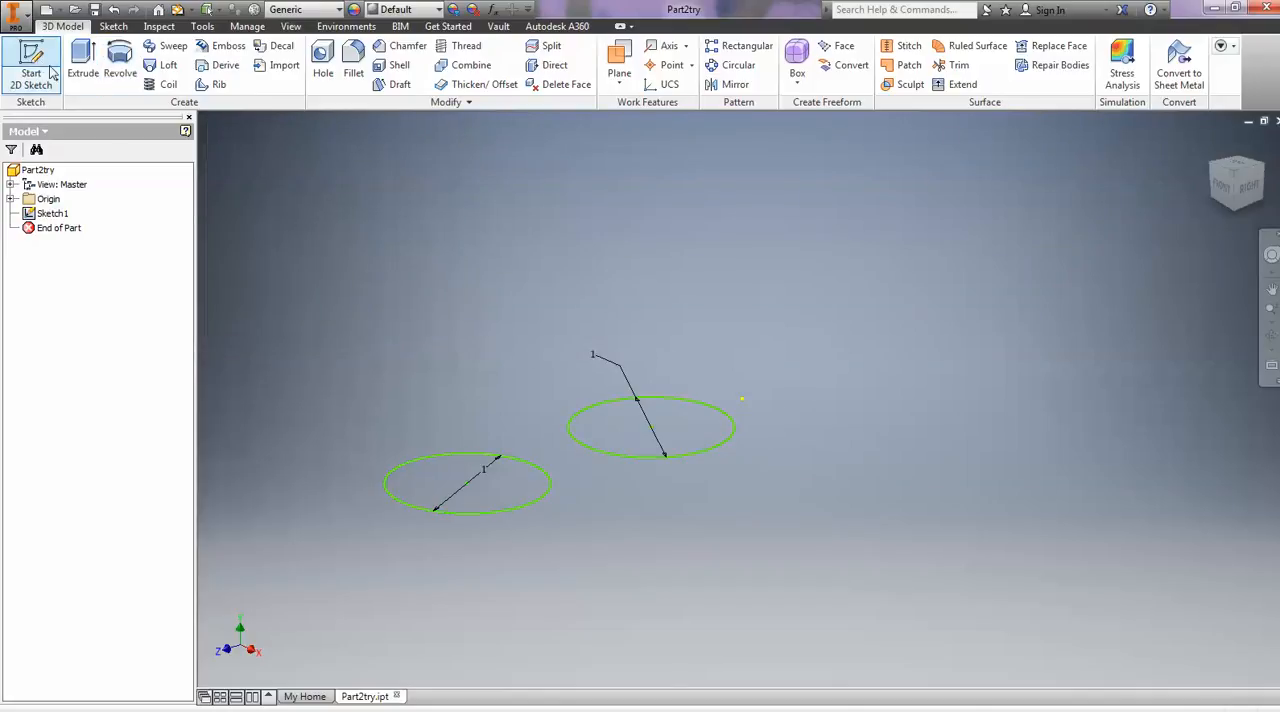
- Reopen the circle sketch for editing and draw a horizontal line about 2.63 cm long above both circles
left_click(47, 218)
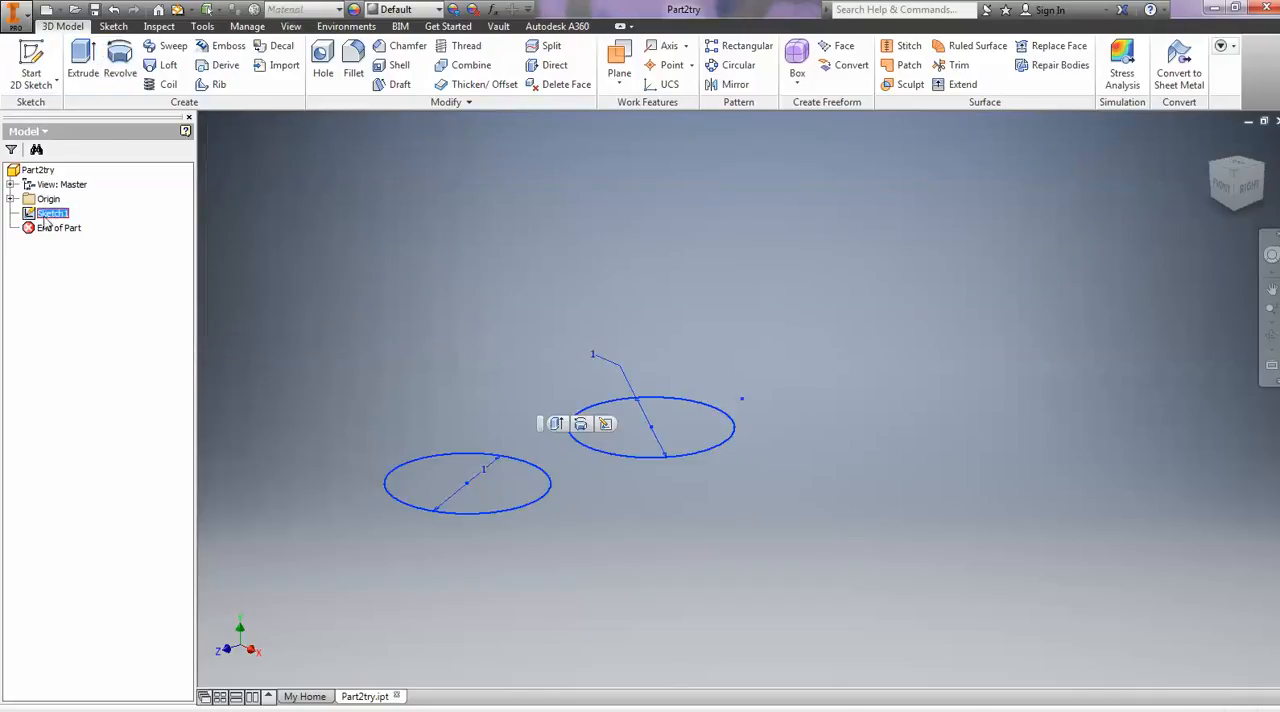
left_click(606, 425)
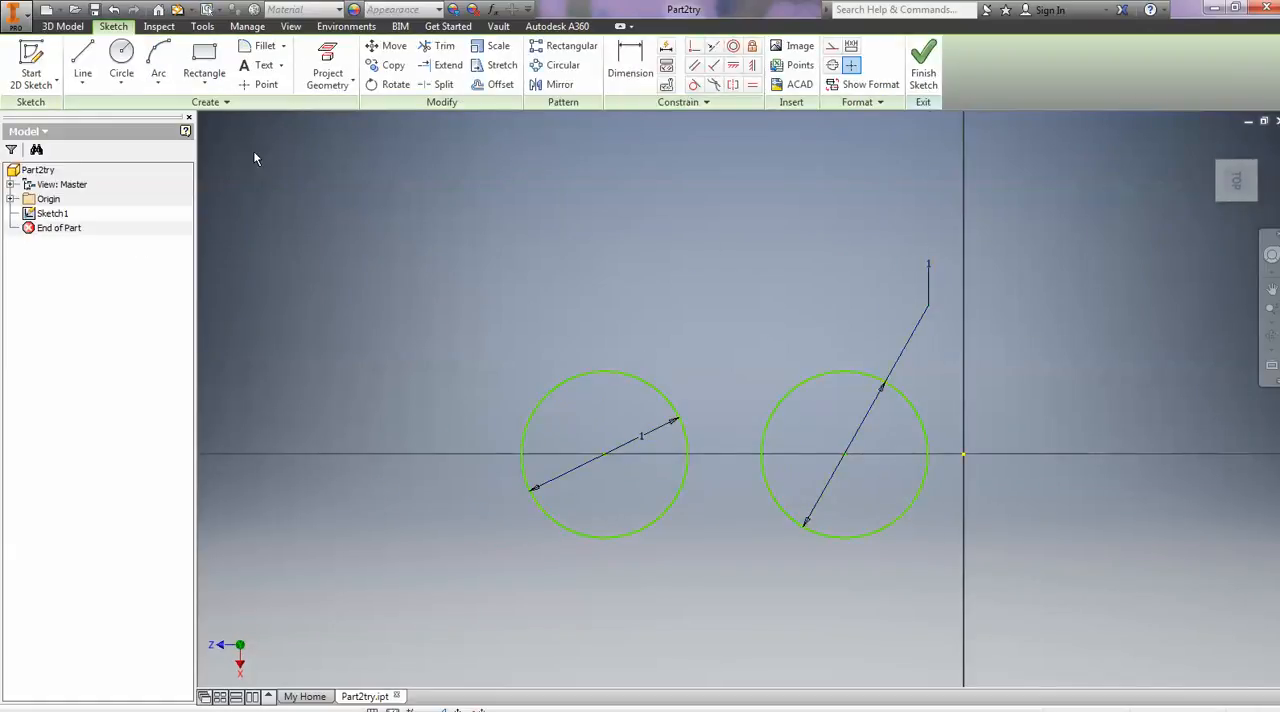
left_click(97, 70)
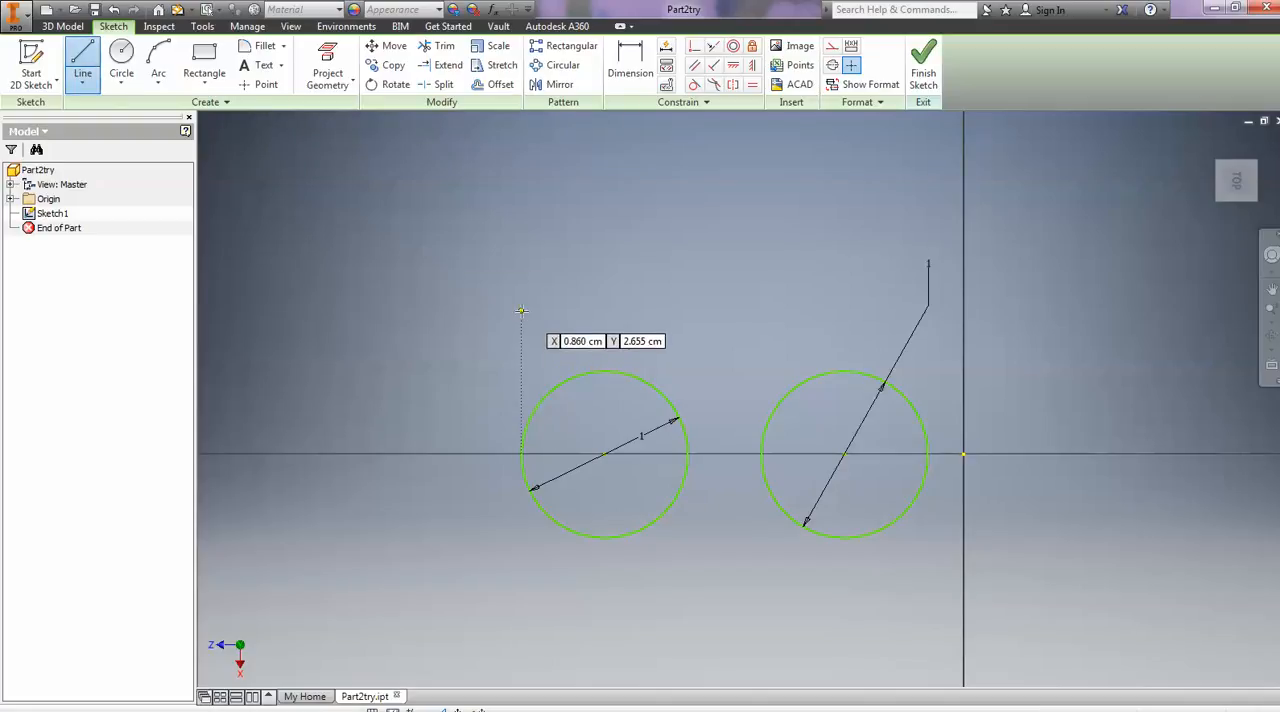
left_click(521, 307)
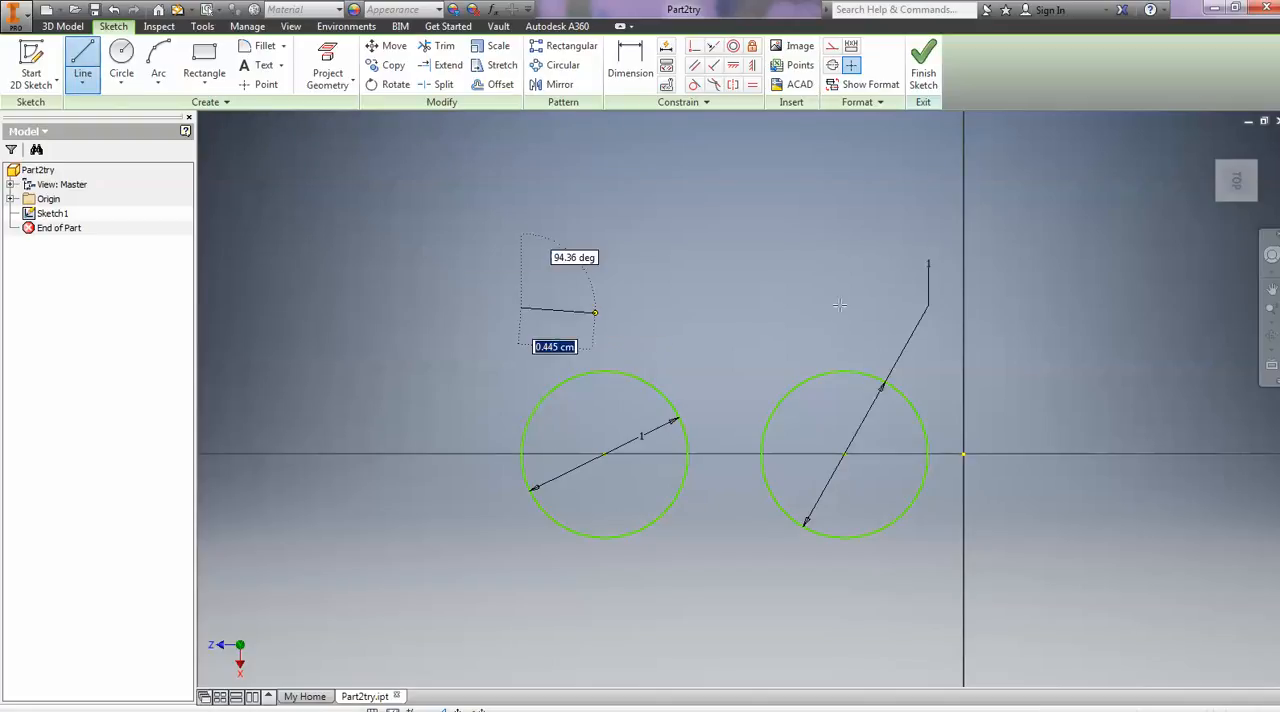
left_click(960, 307)
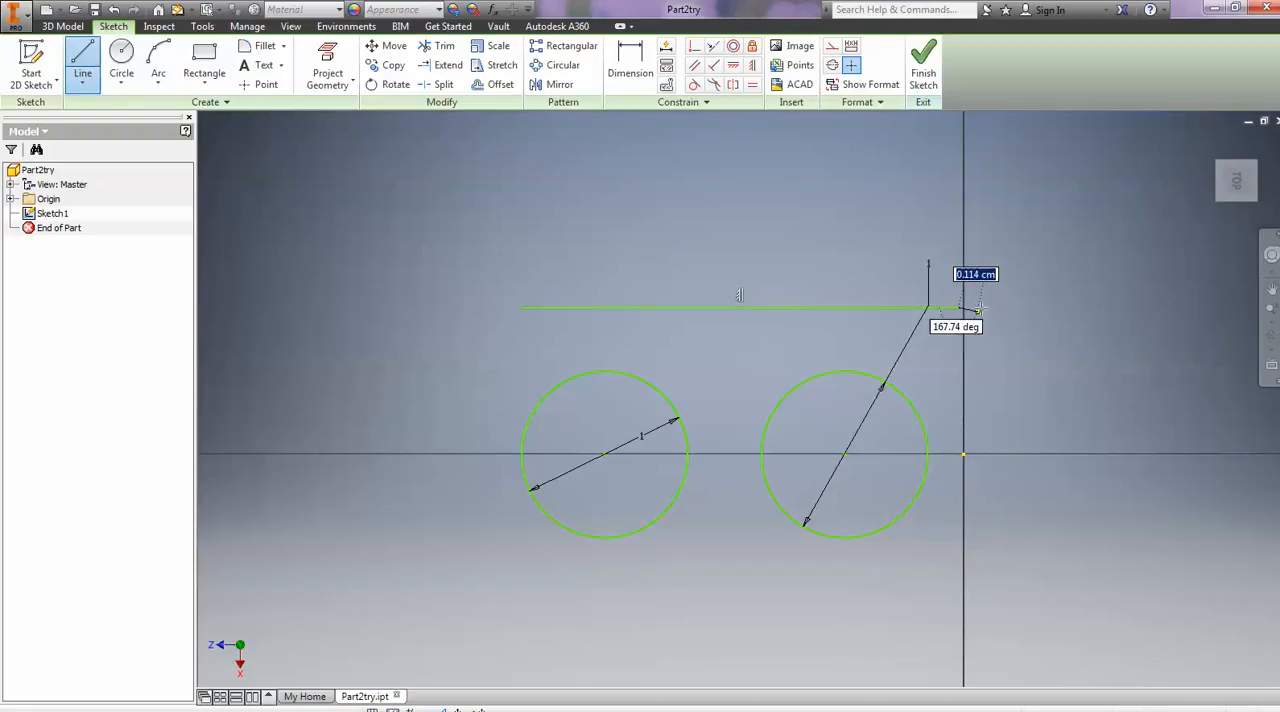
- Convert the horizontal line above the circles to construction geometry and finish the sketch
right_click(765, 310)
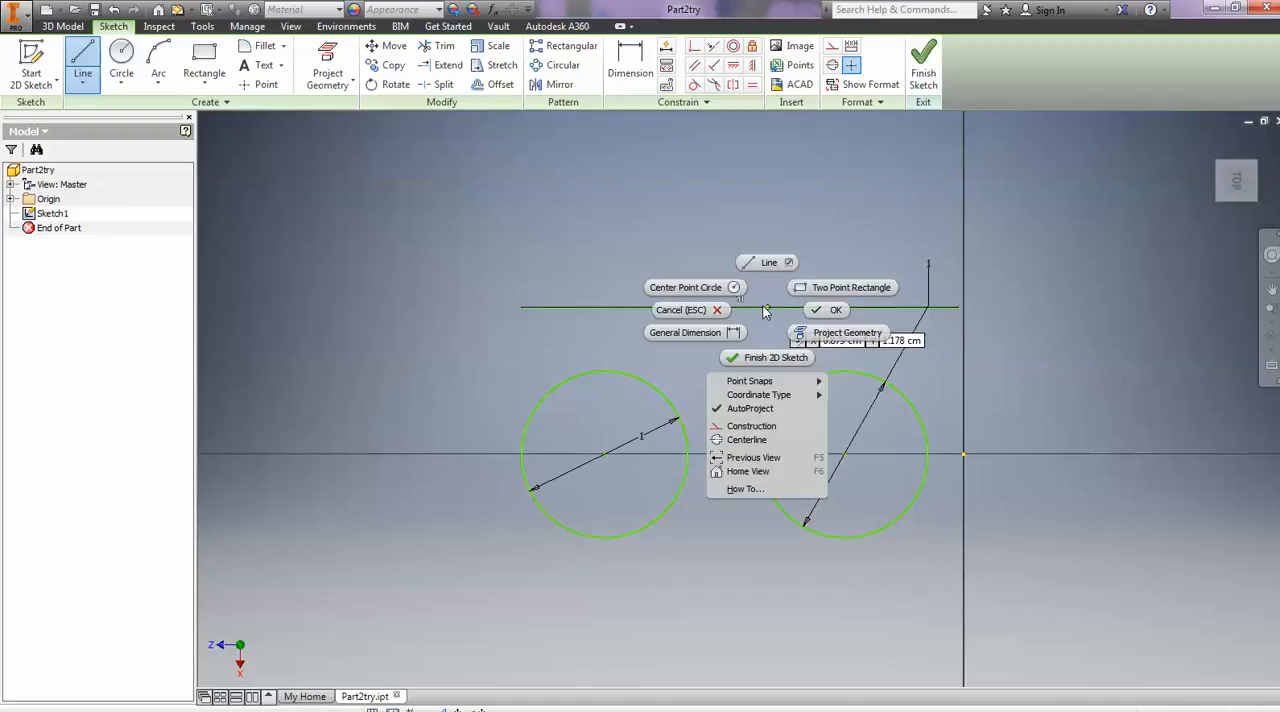
left_click(760, 427)
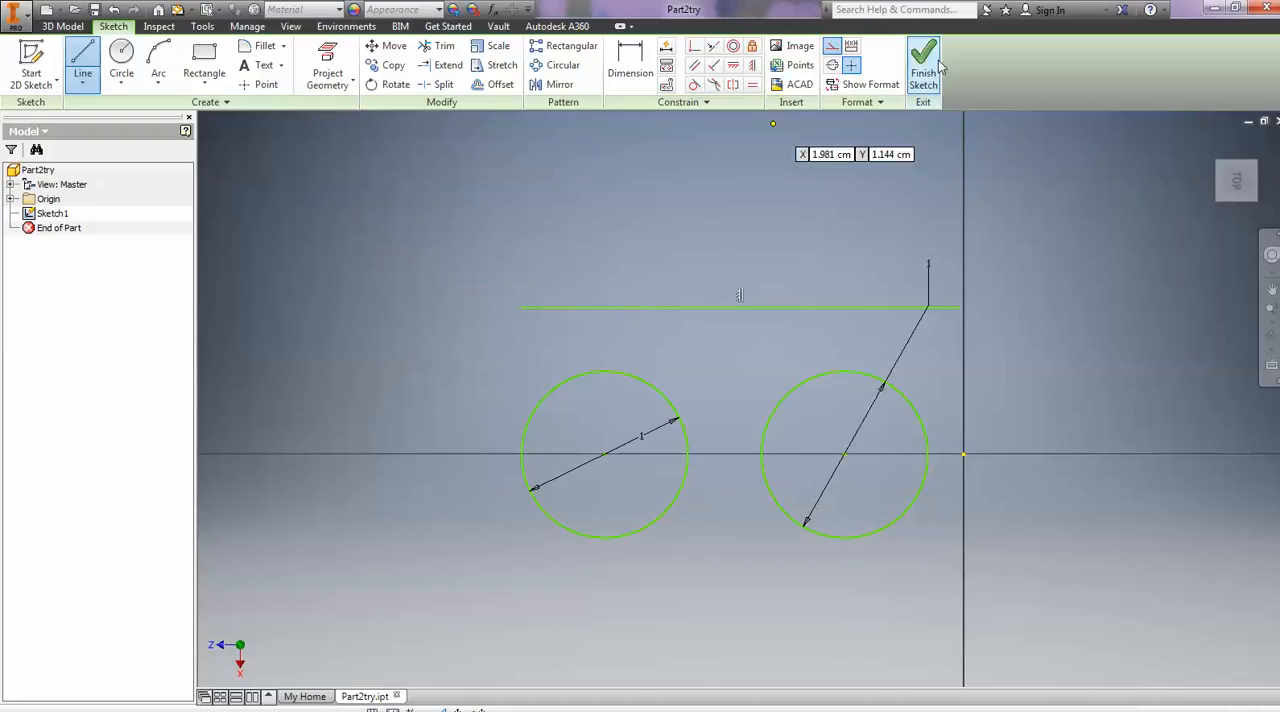
right_click(798, 307)
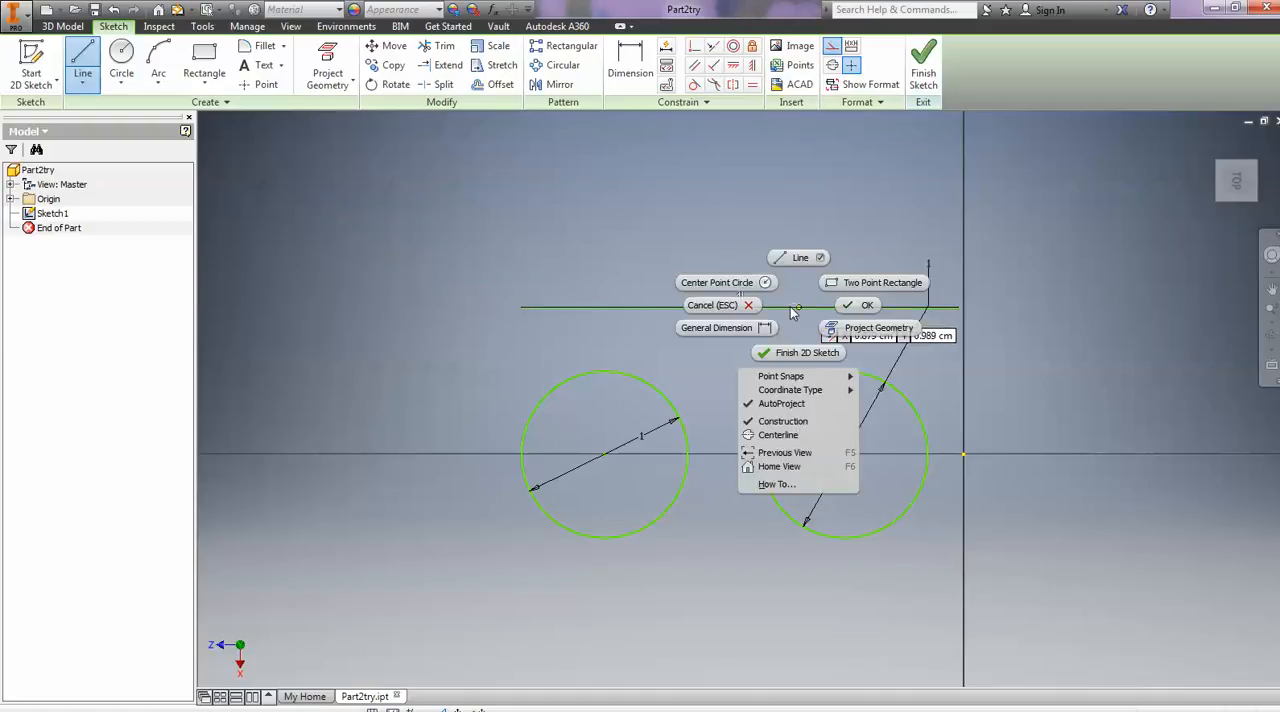
left_click(866, 307)
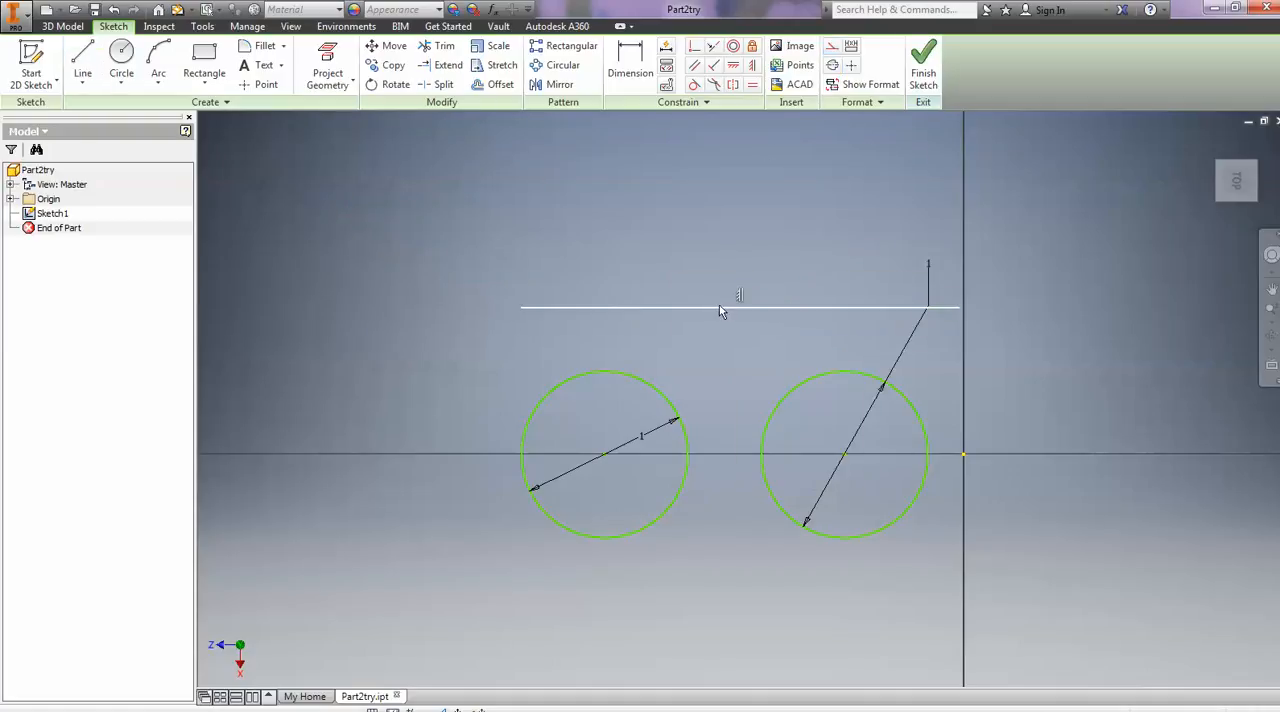
right_click(724, 311)
left_click(704, 309)
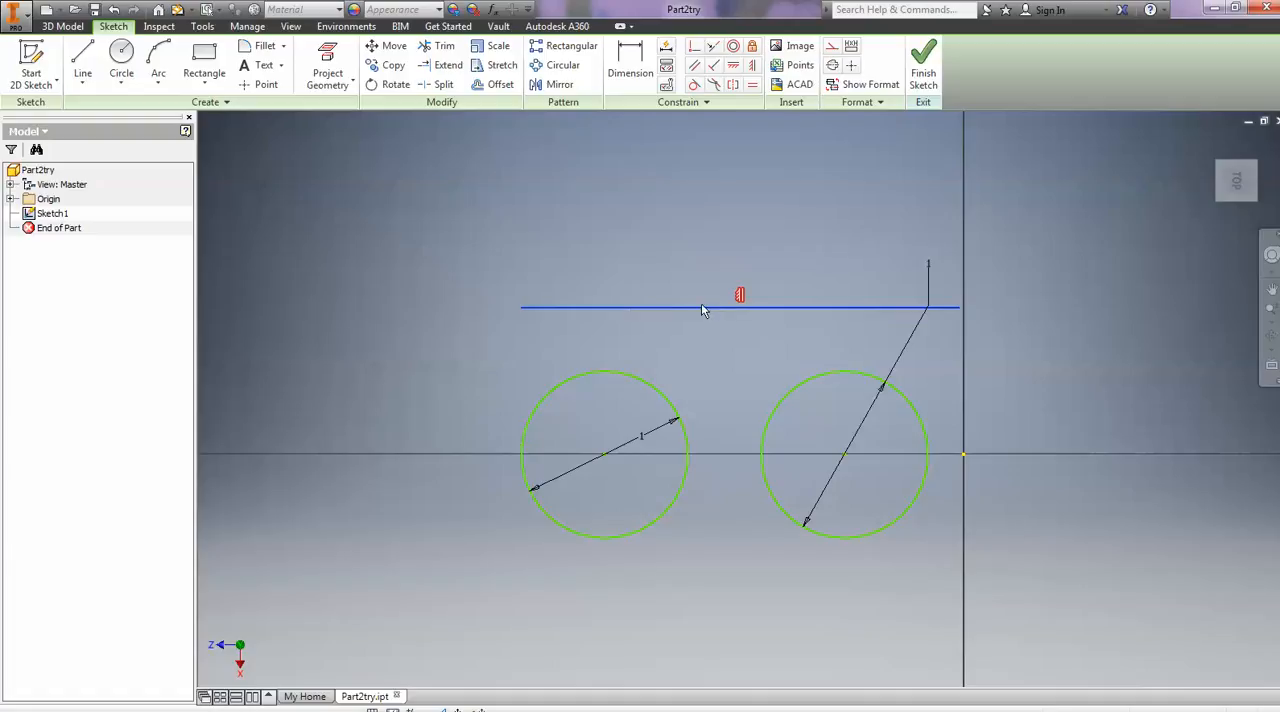
right_click(706, 311)
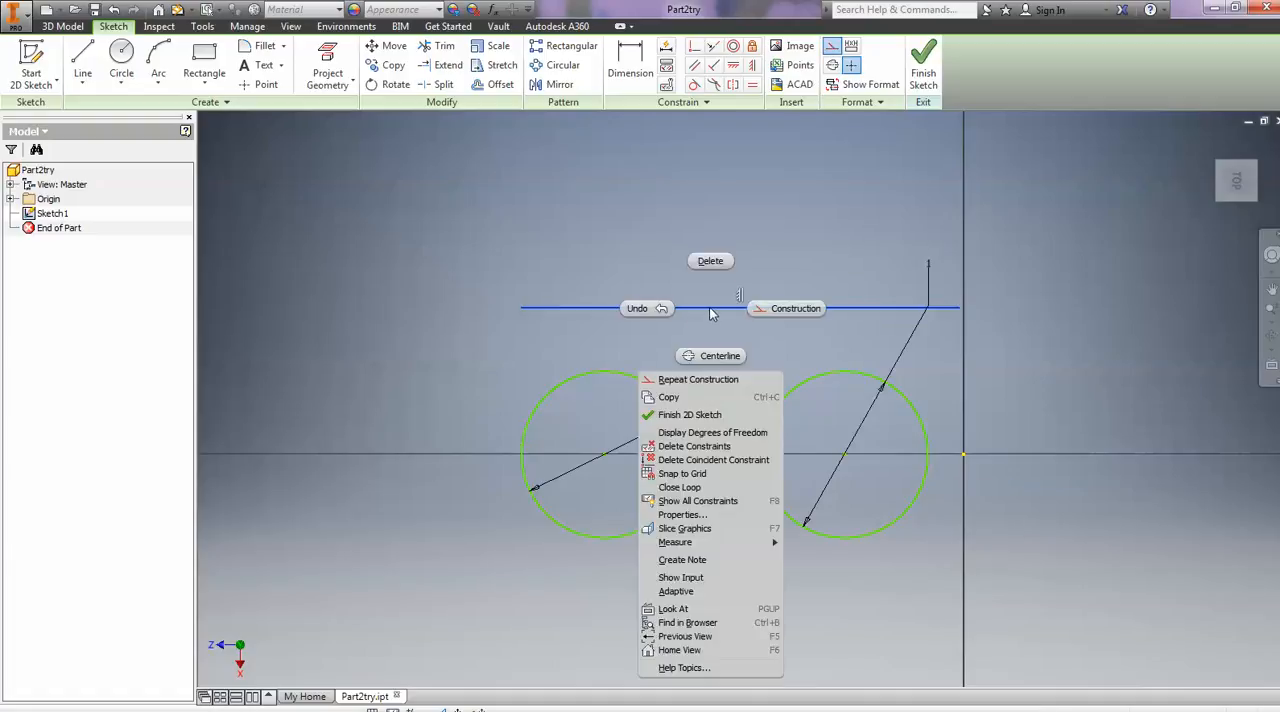
left_click(786, 307)
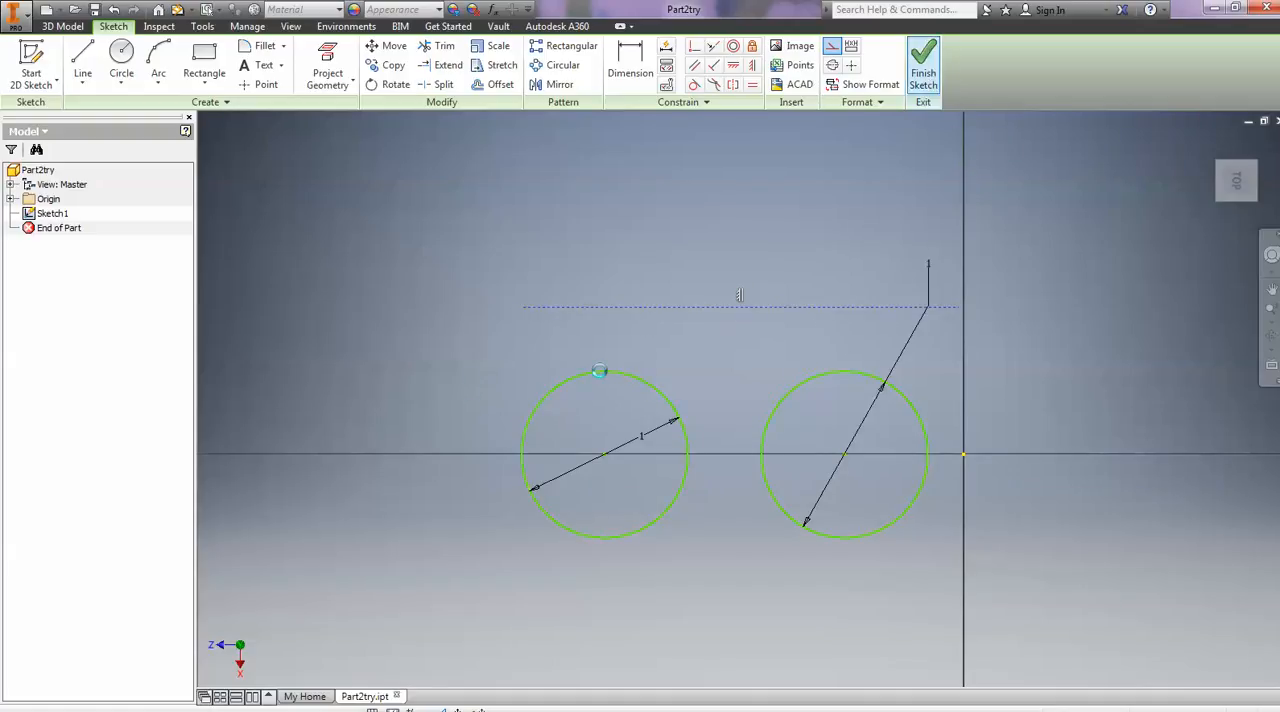
left_click(923, 65)
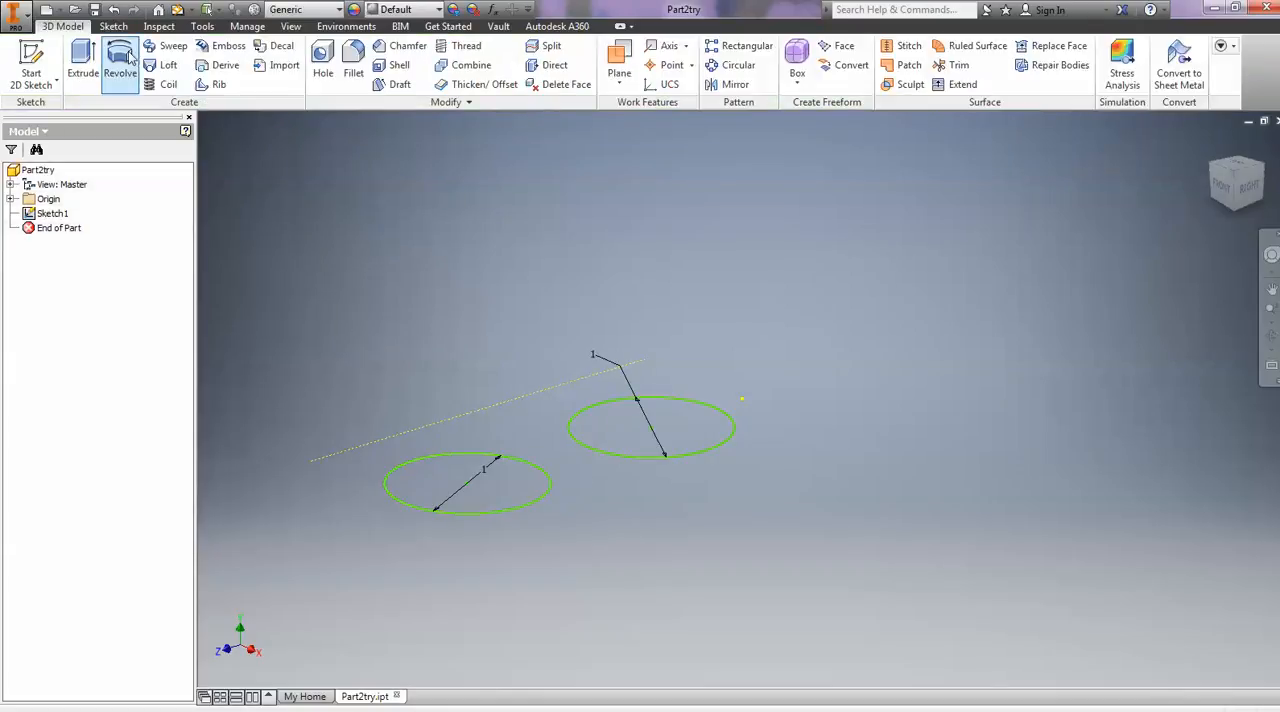
- Revolve both circle profiles by 30 degrees about the construction line
left_click(120, 62)
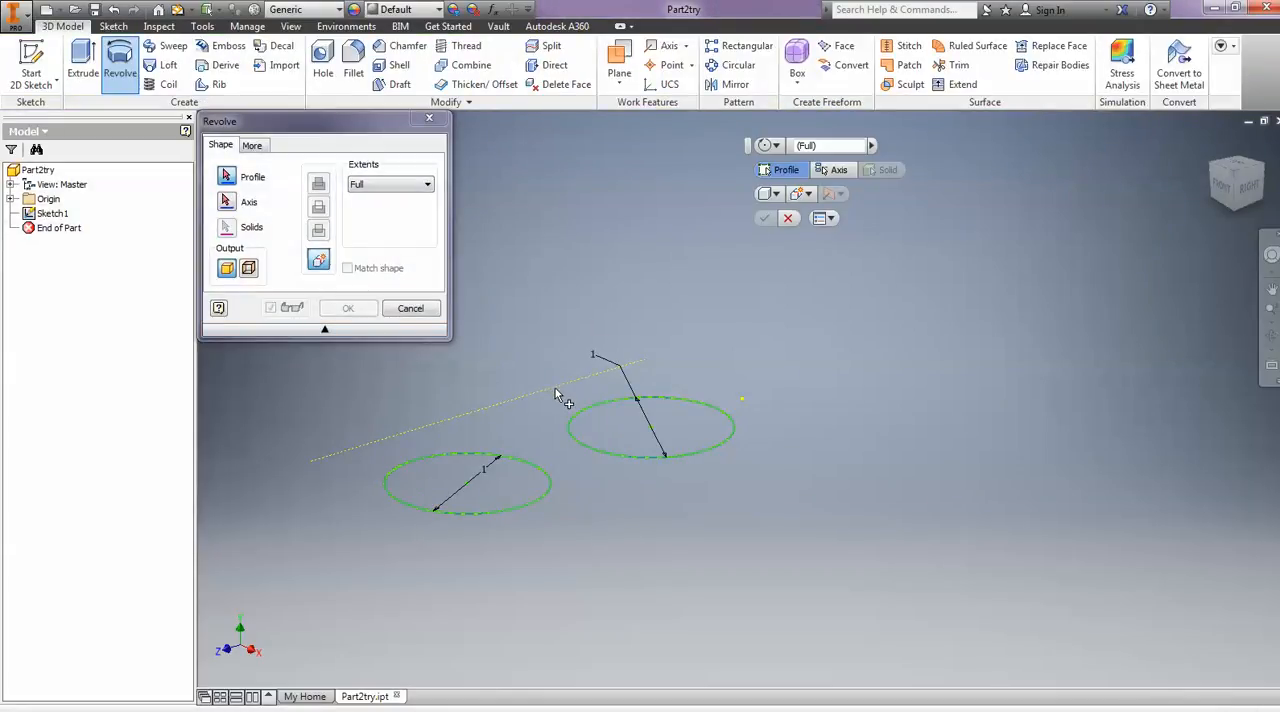
left_click(586, 424)
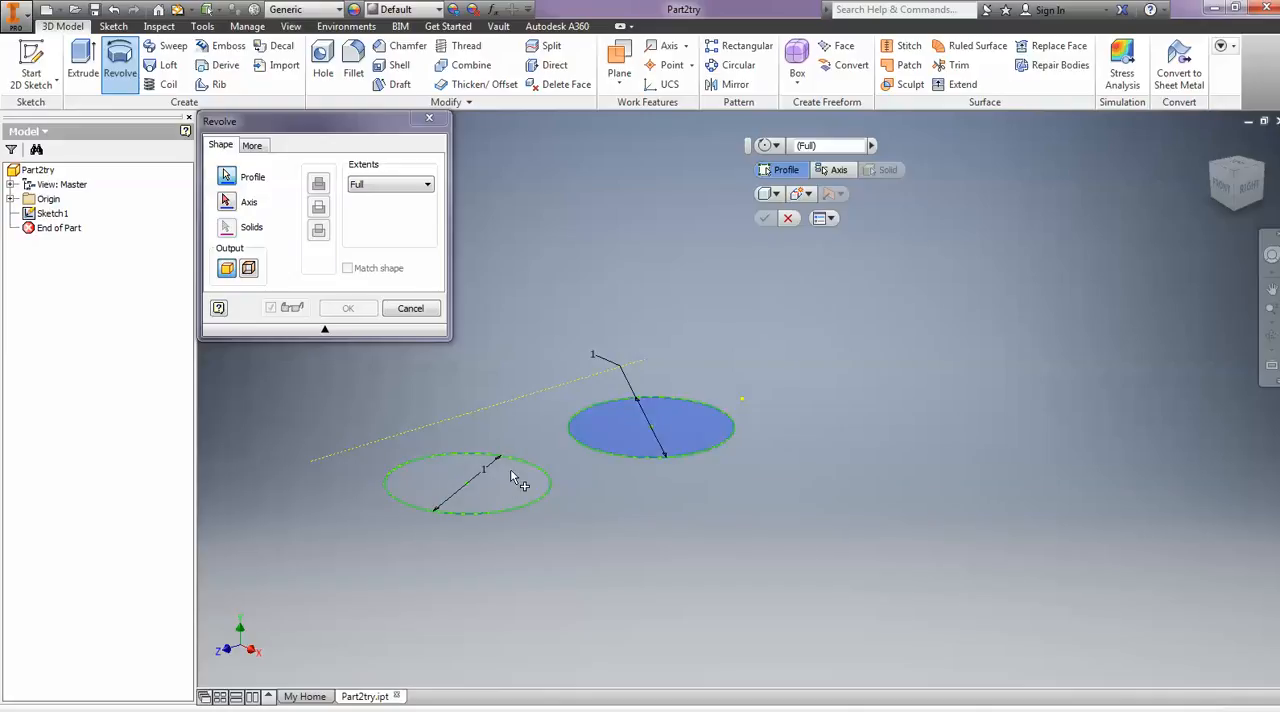
left_click(512, 478)
left_click(834, 170)
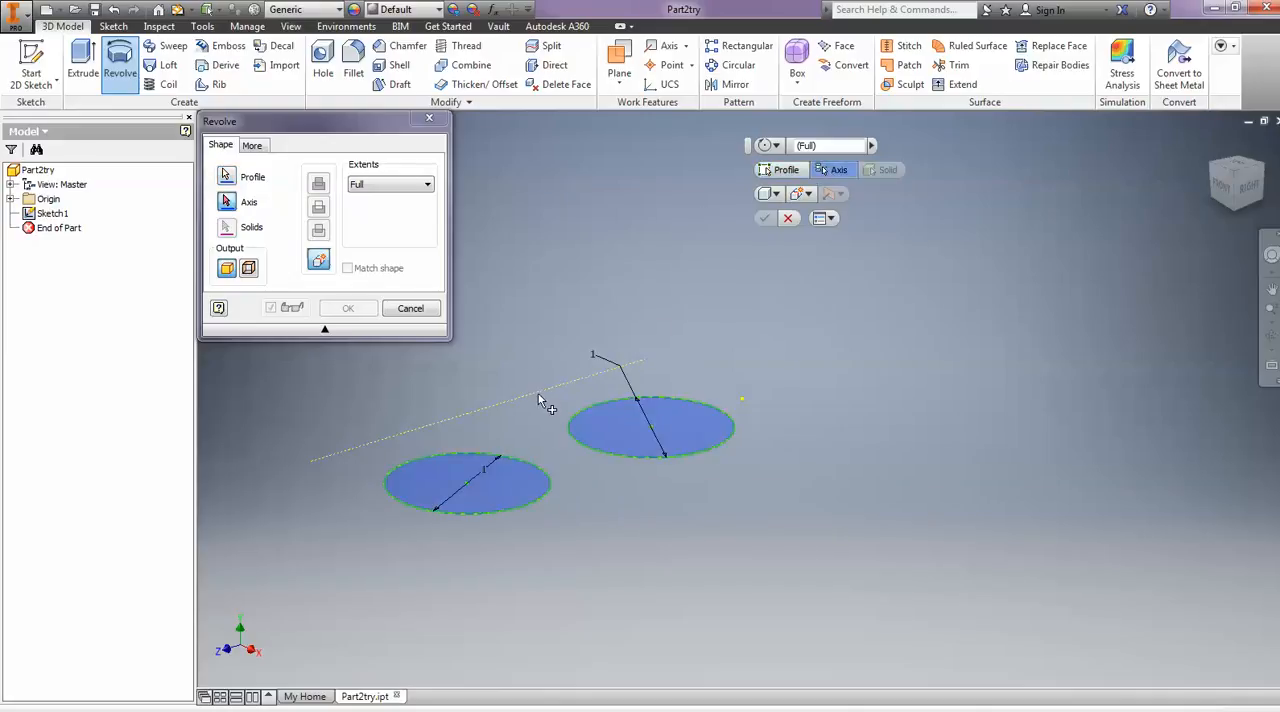
left_click(540, 386)
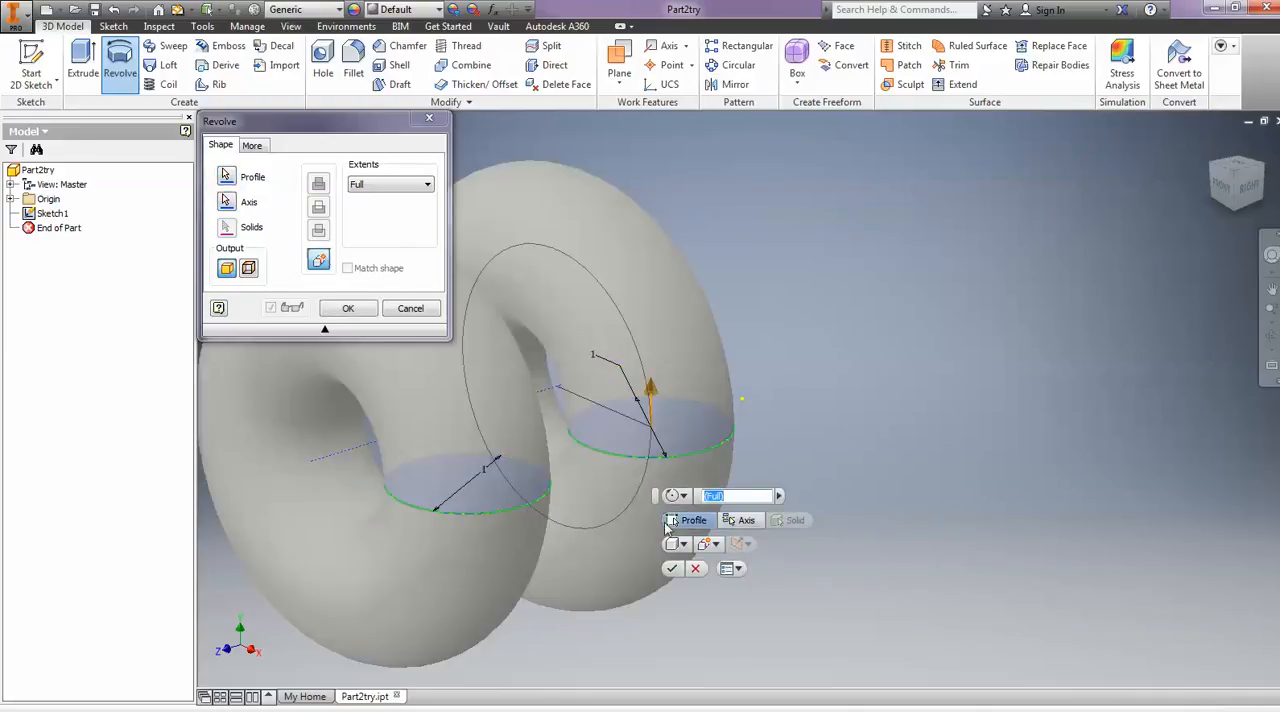
left_click(779, 496)
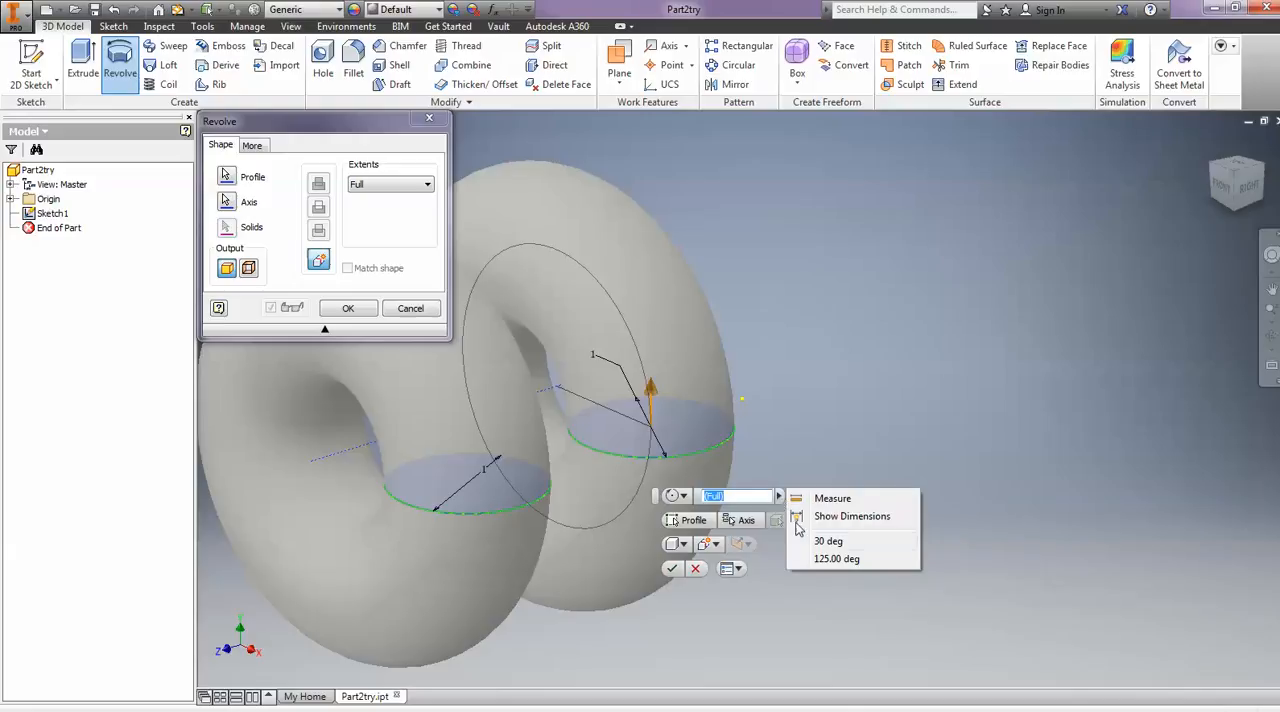
left_click(821, 542)
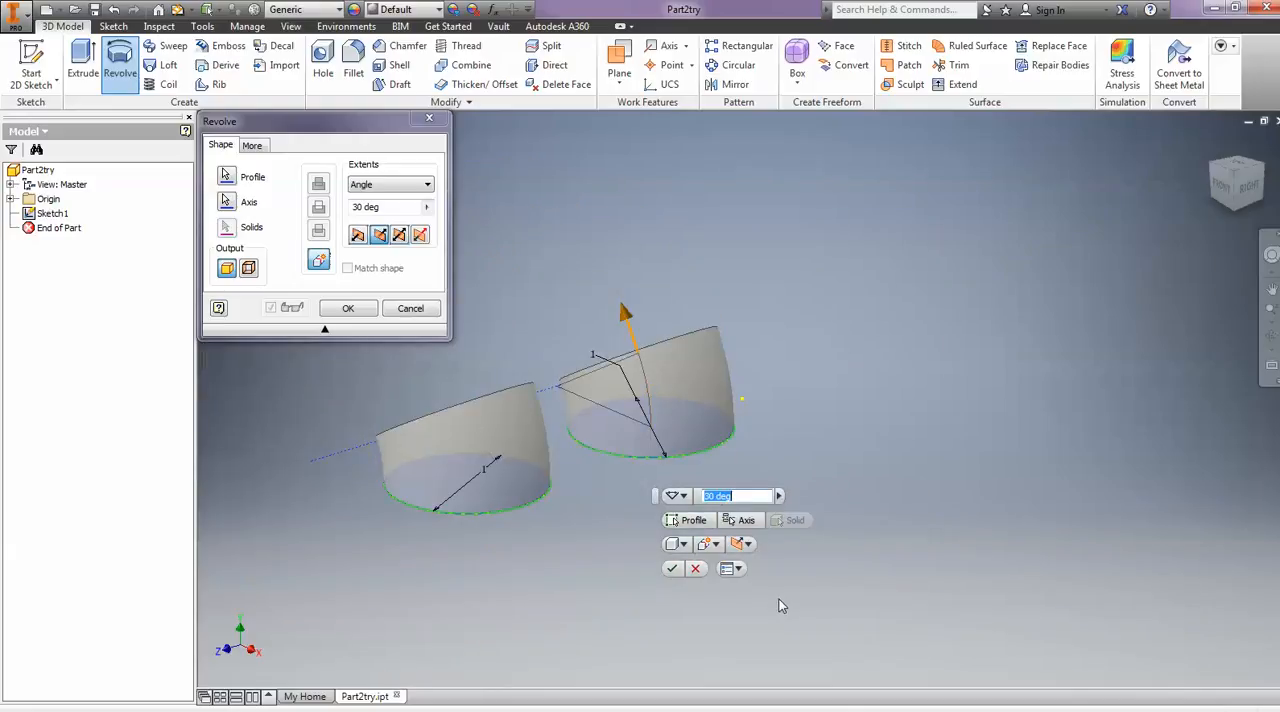
left_click(348, 309)
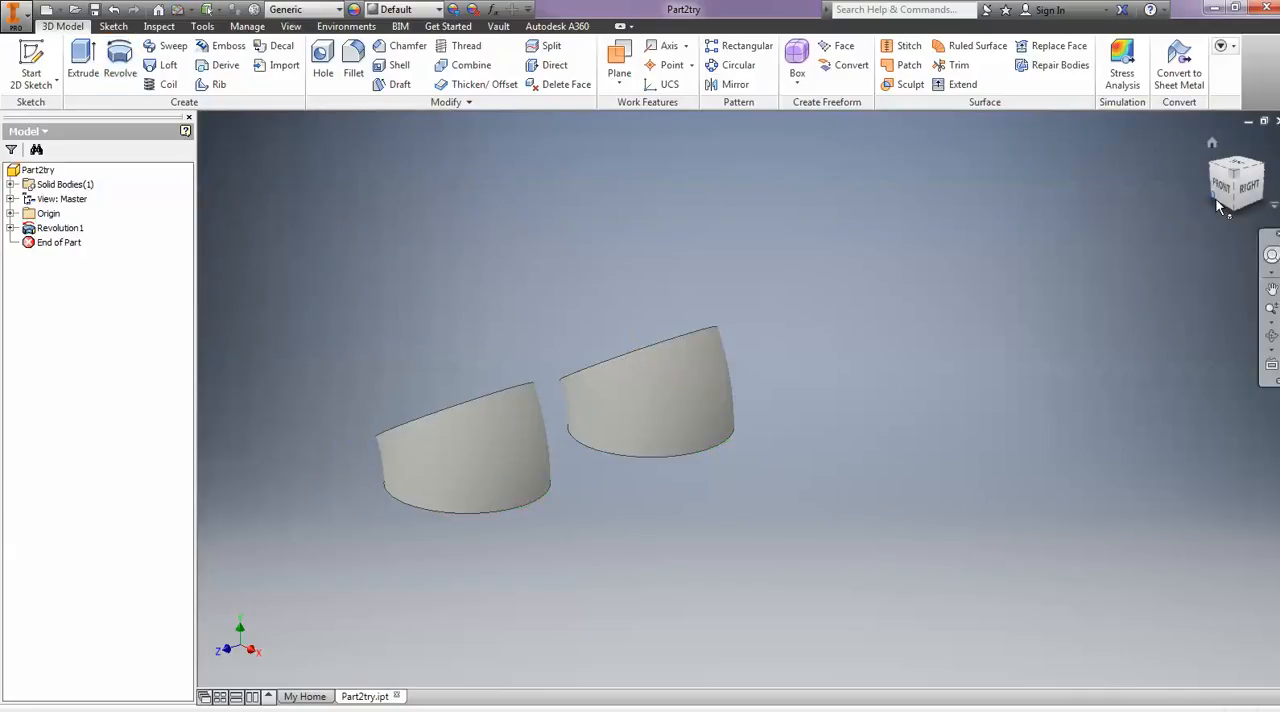
- Start a new 2D sketch on the slanted circular end face of the revolved piece nearest the origin
left_click(1216, 172)
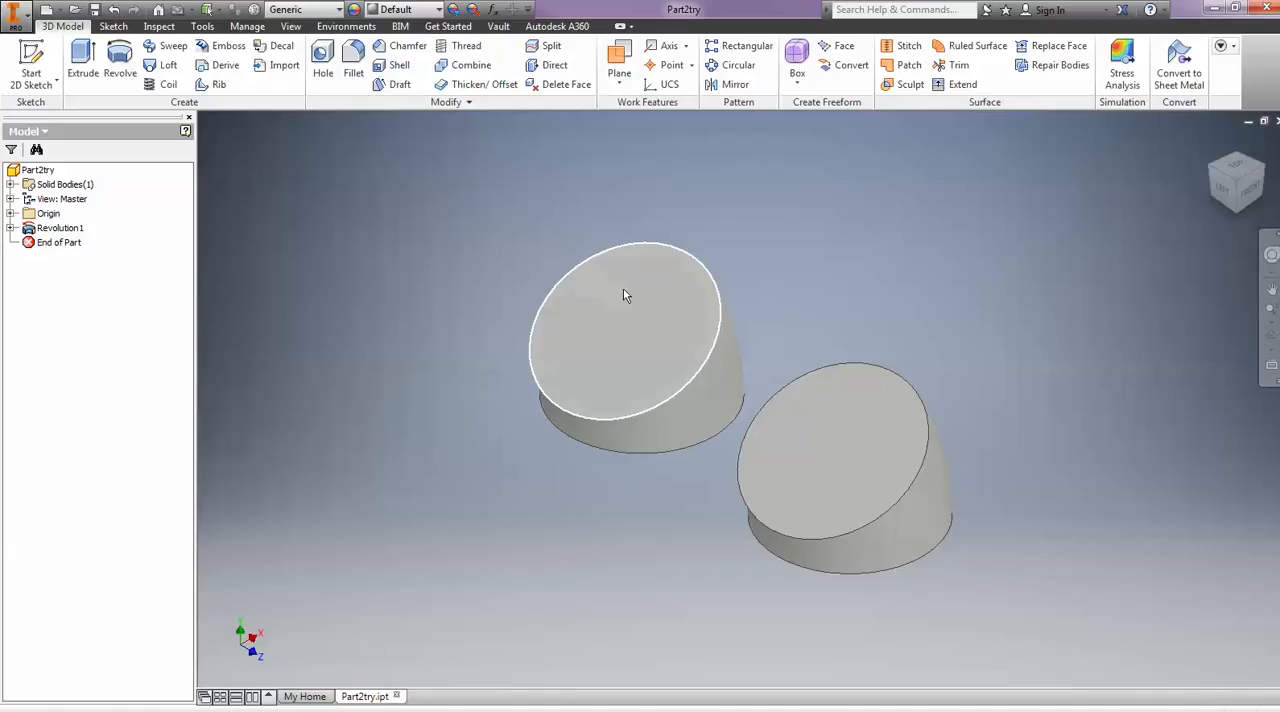
left_click(635, 360)
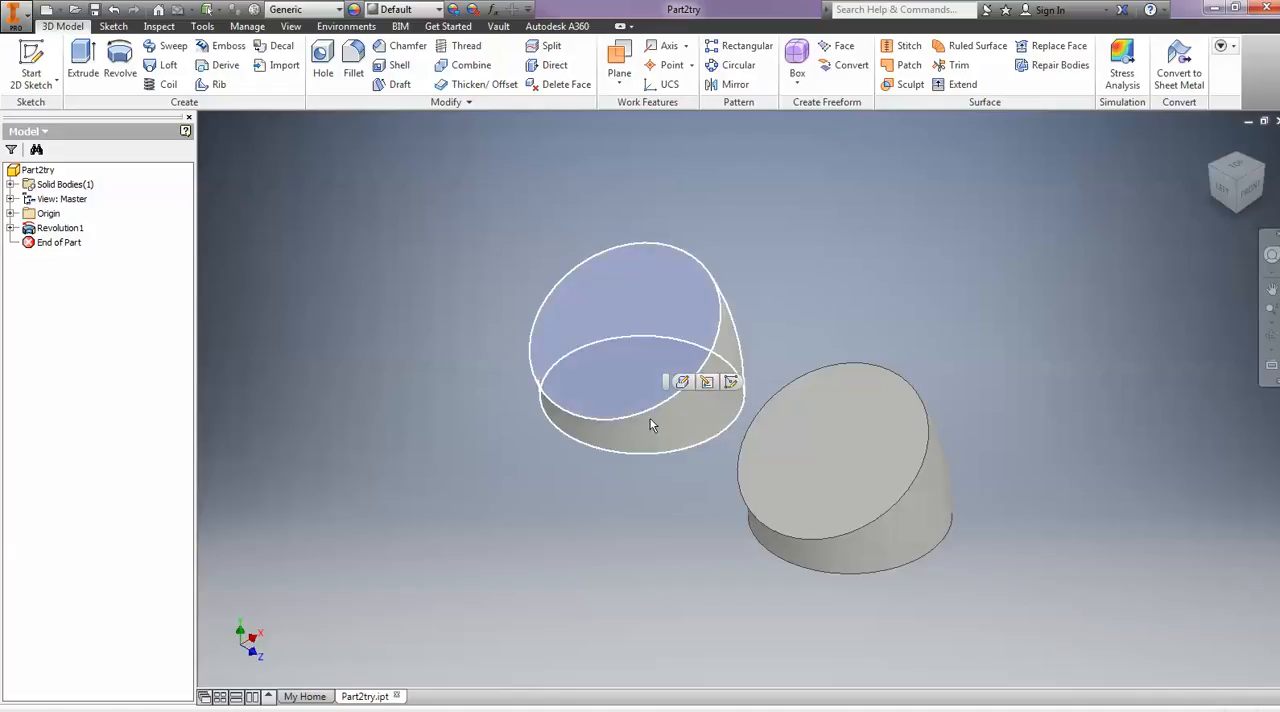
left_click(27, 55)
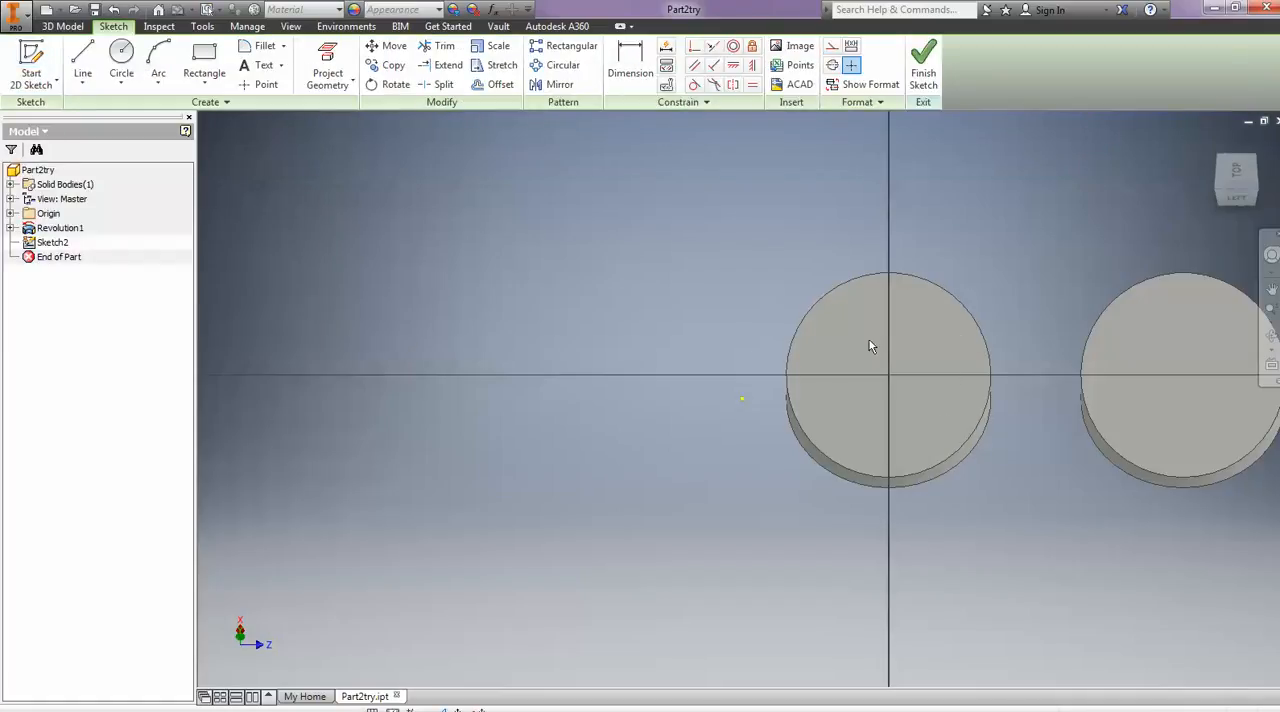
- Draw a closed, irregular four-sided line profile inside the circular face, with a horizontal upper edge and one vertical side perpendicular to it
left_click(82, 62)
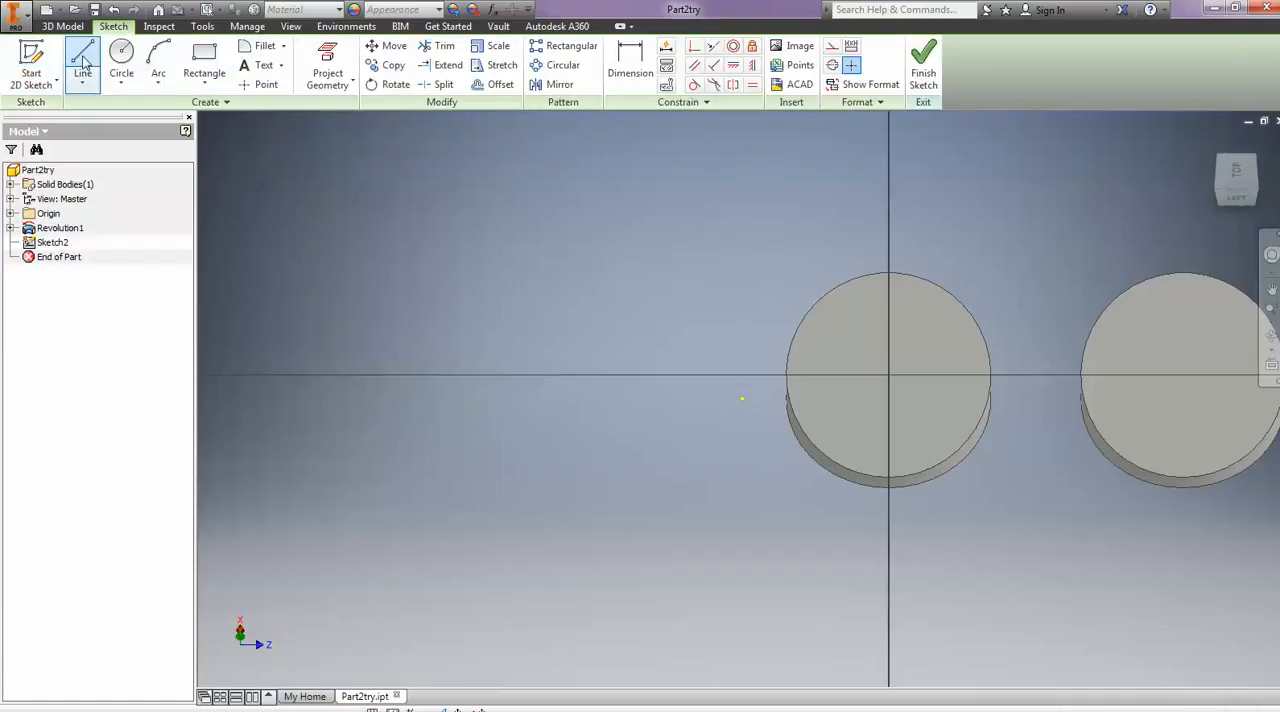
left_click(815, 316)
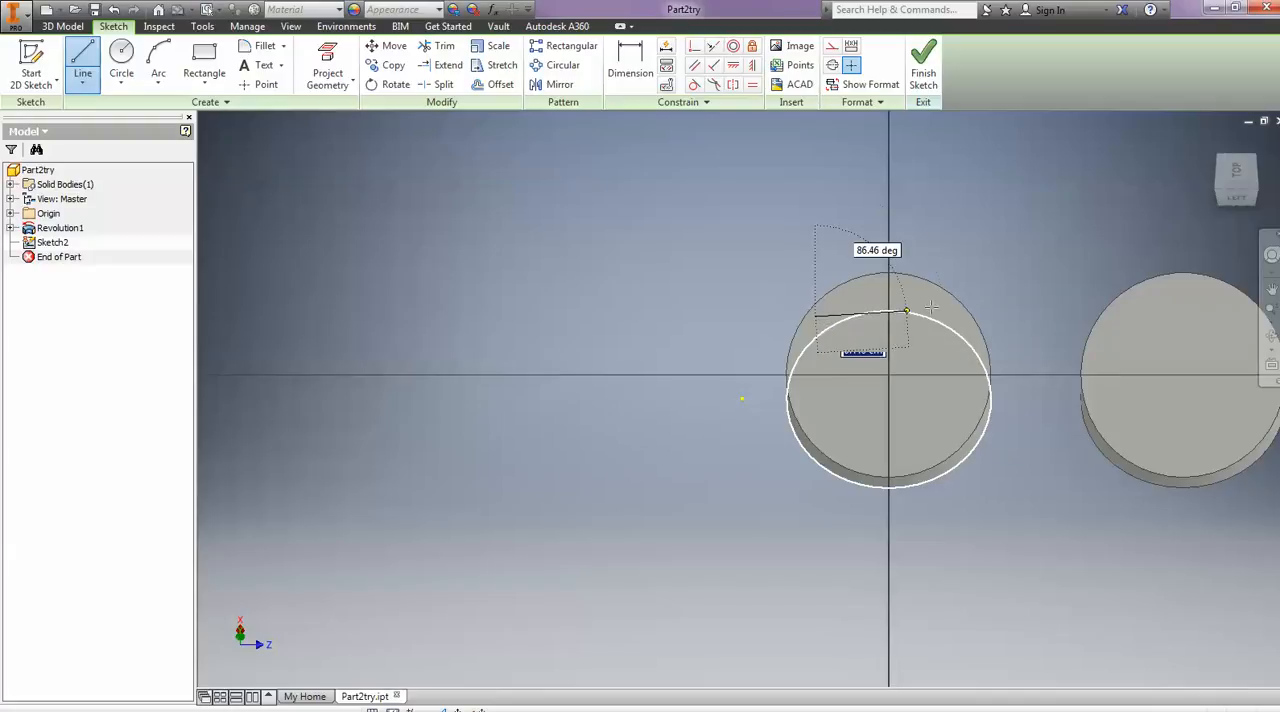
left_click(957, 316)
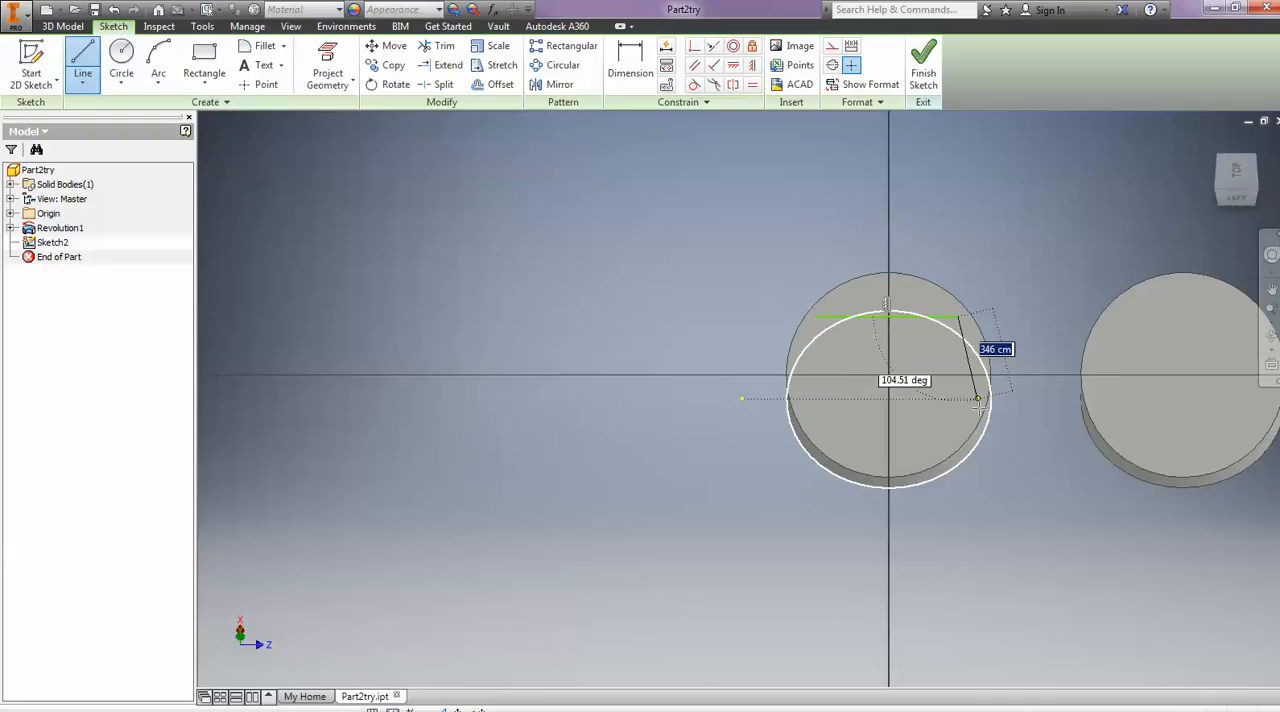
left_click(957, 421)
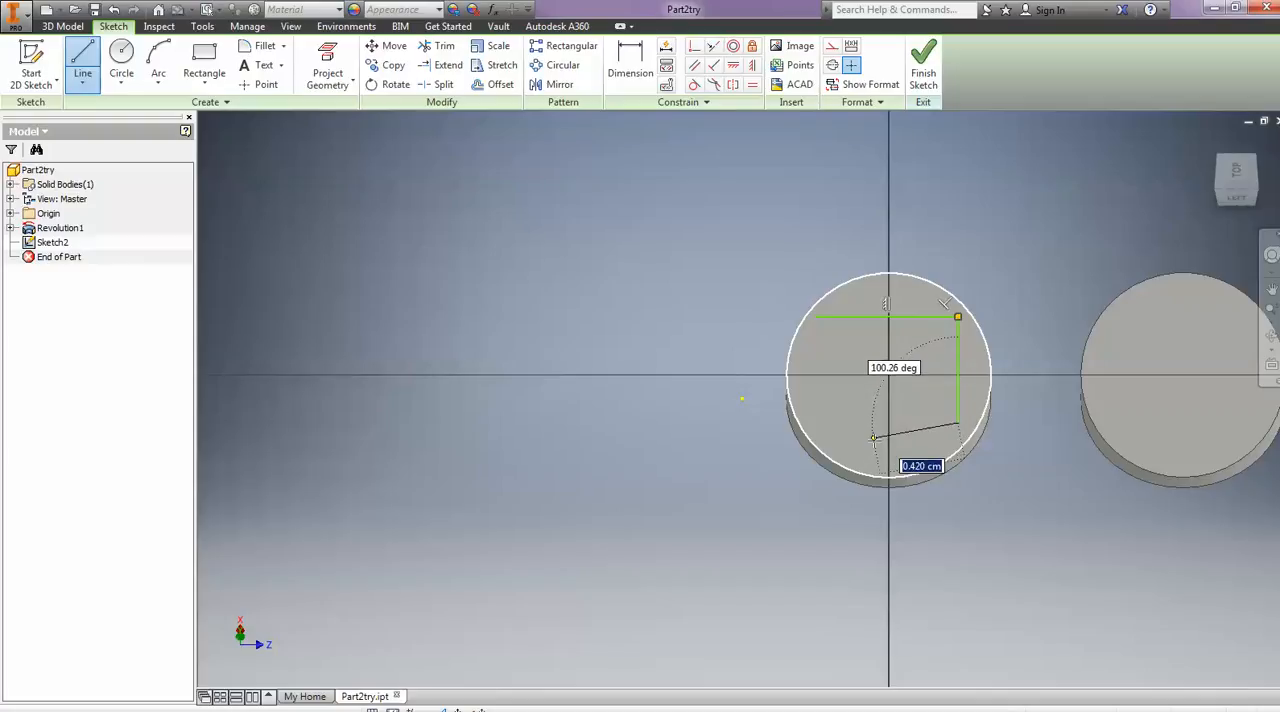
left_click(876, 446)
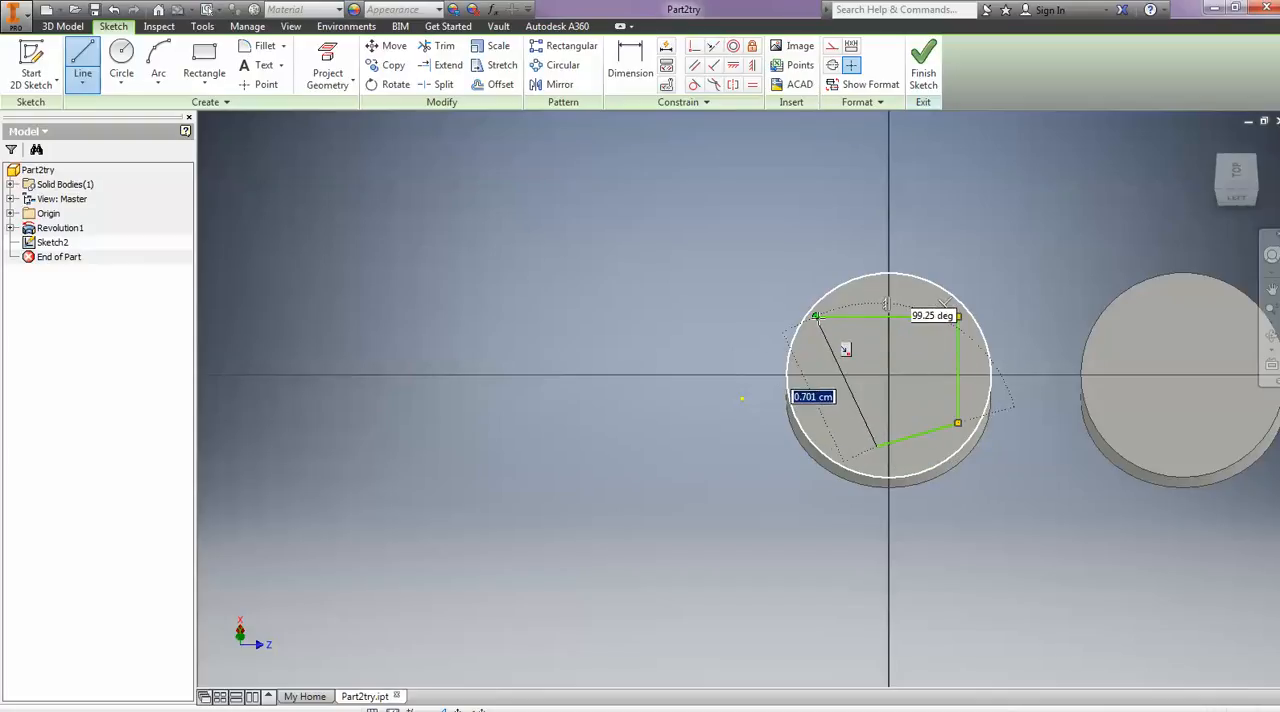
left_click(820, 317)
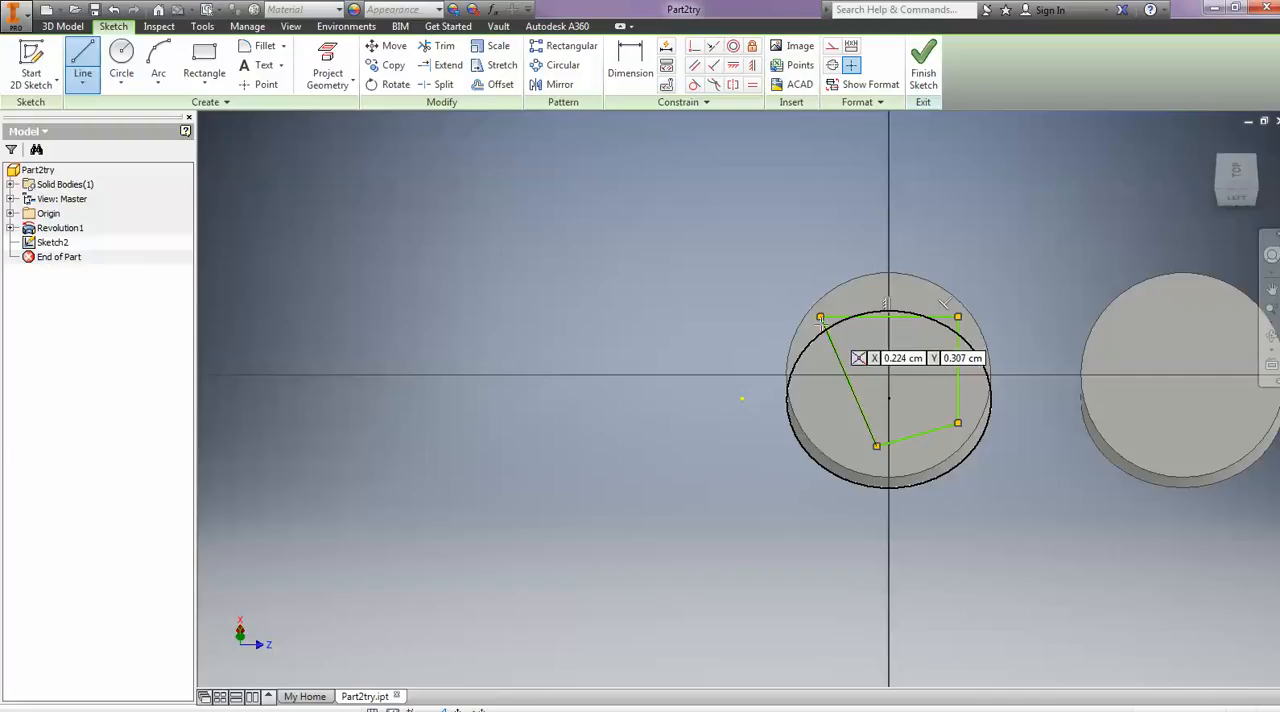
- Undo the last side of the four-sided profile, redraw a line closing the gap between its two open ends, and finish the sketch
left_click(957, 421)
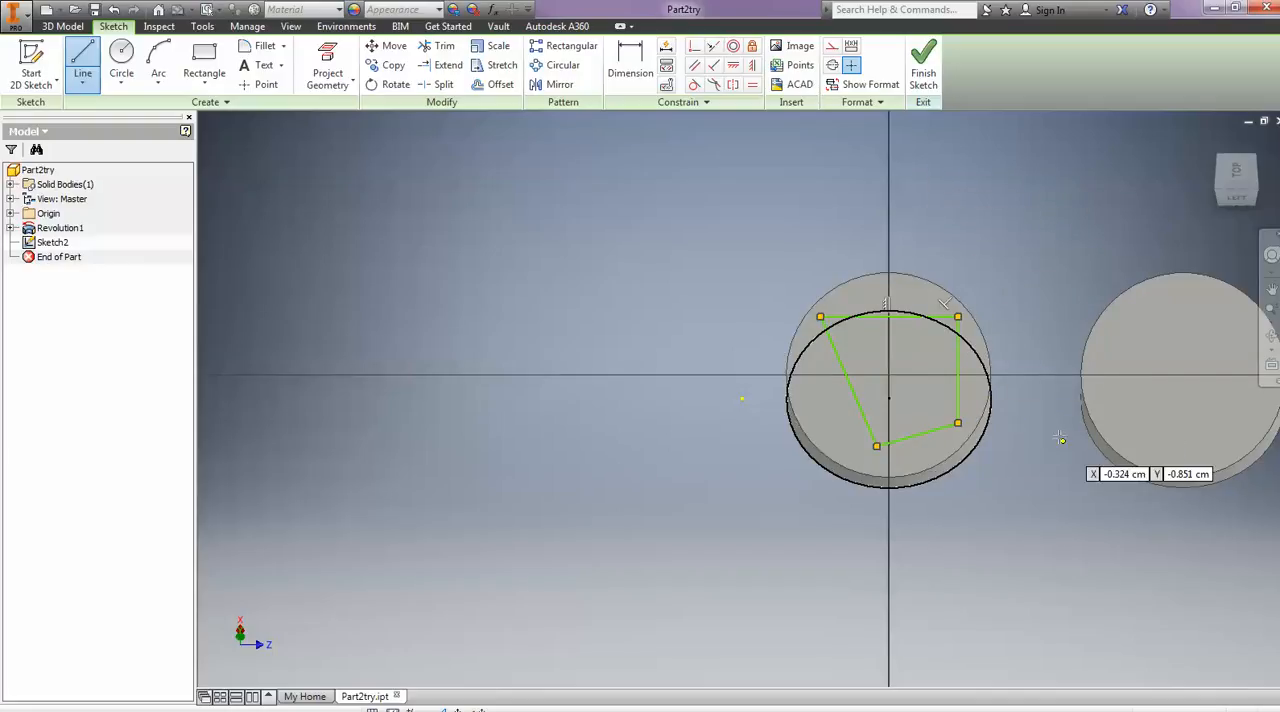
key("ctrl+z")
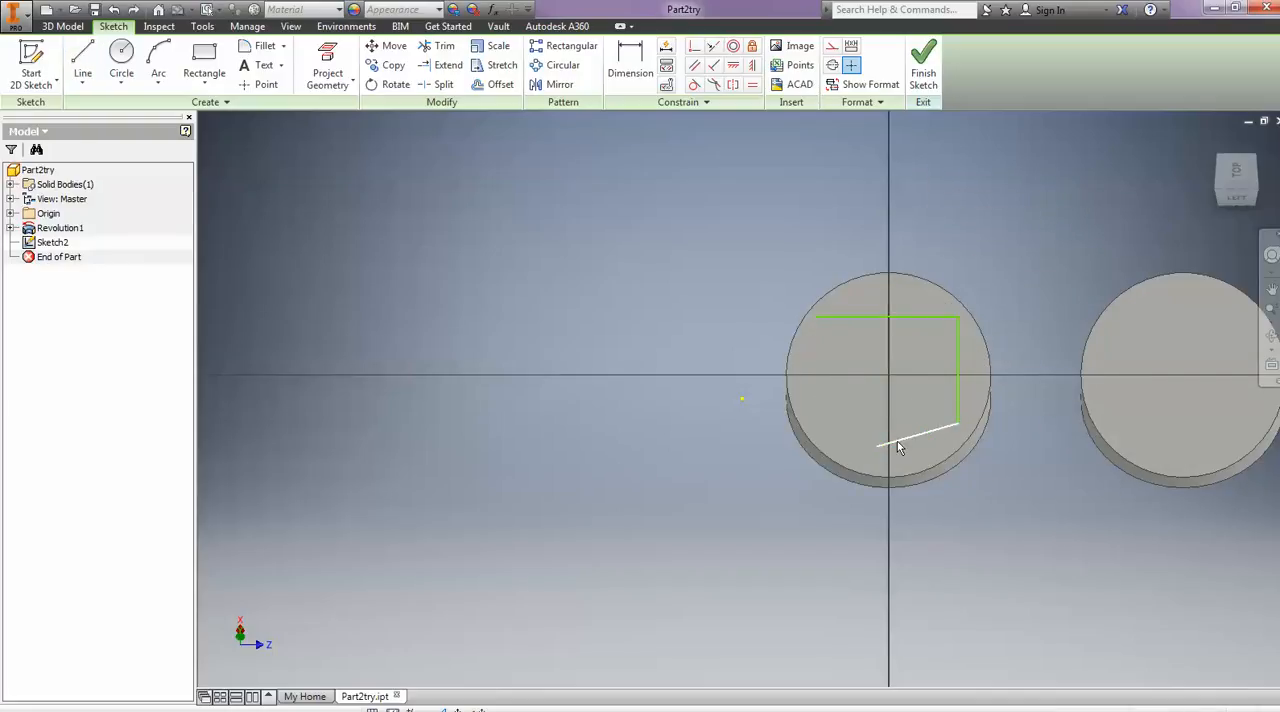
left_click(82, 88)
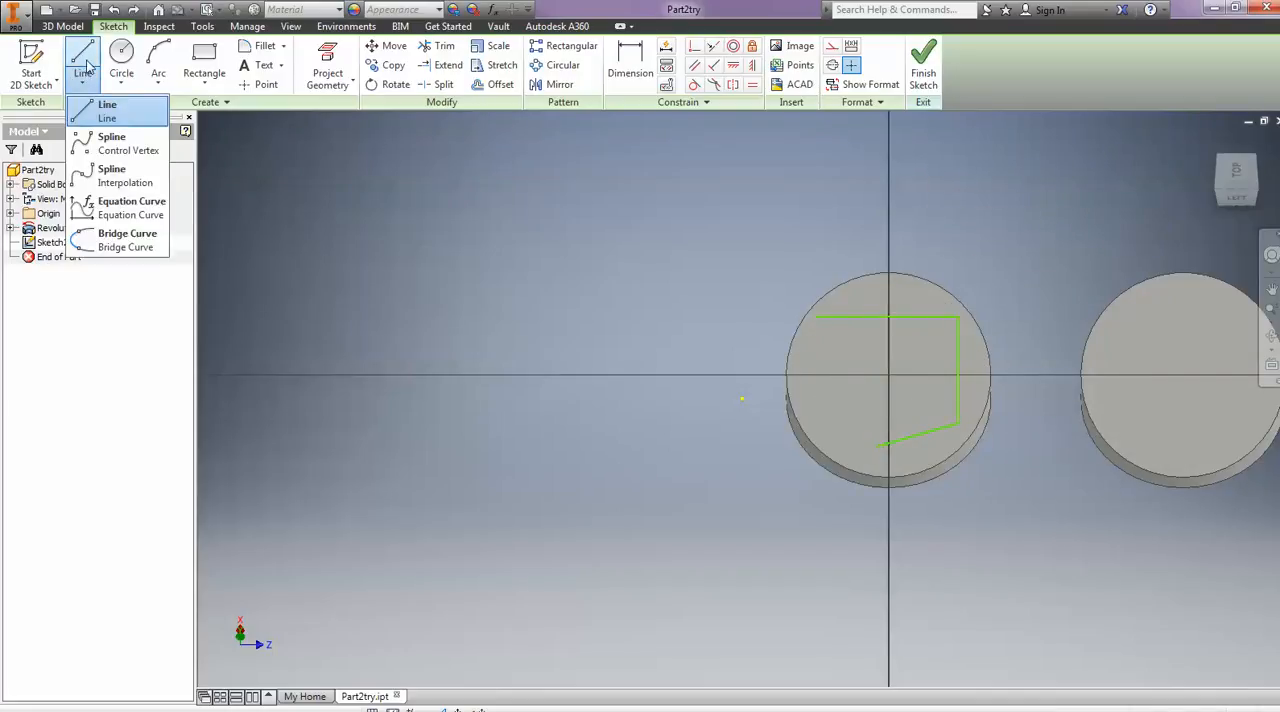
left_click(104, 104)
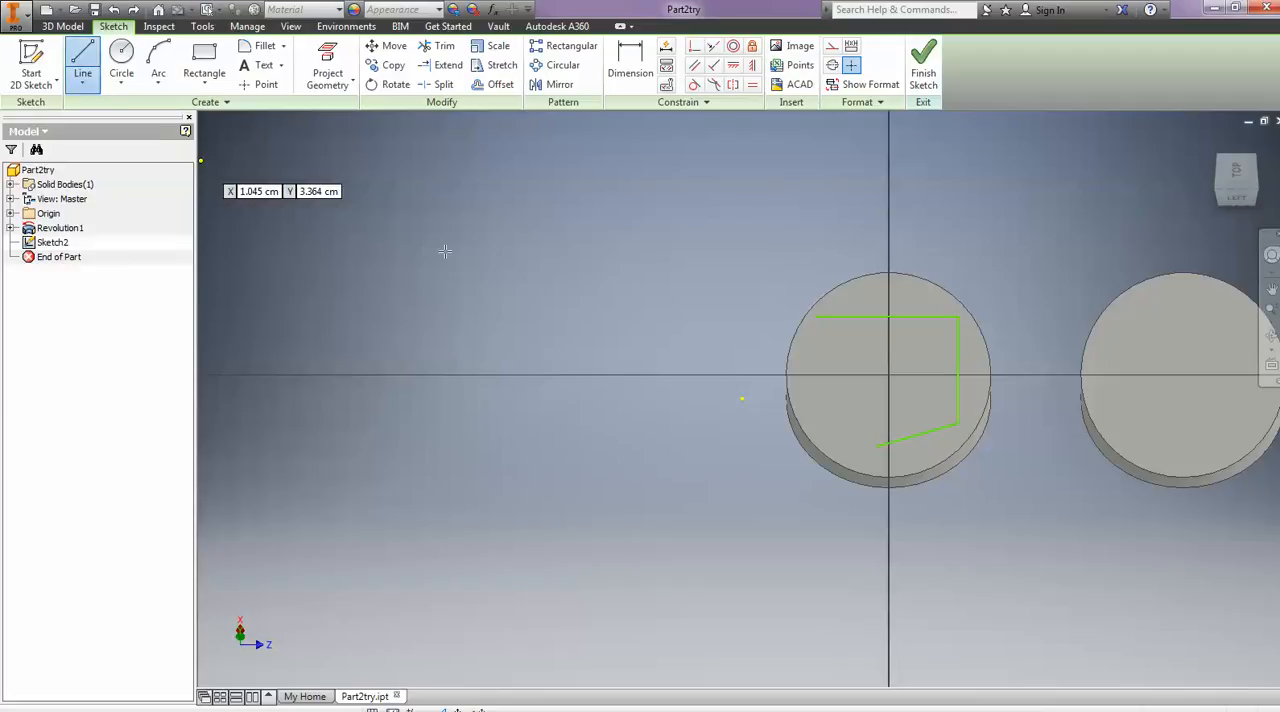
left_click(816, 318)
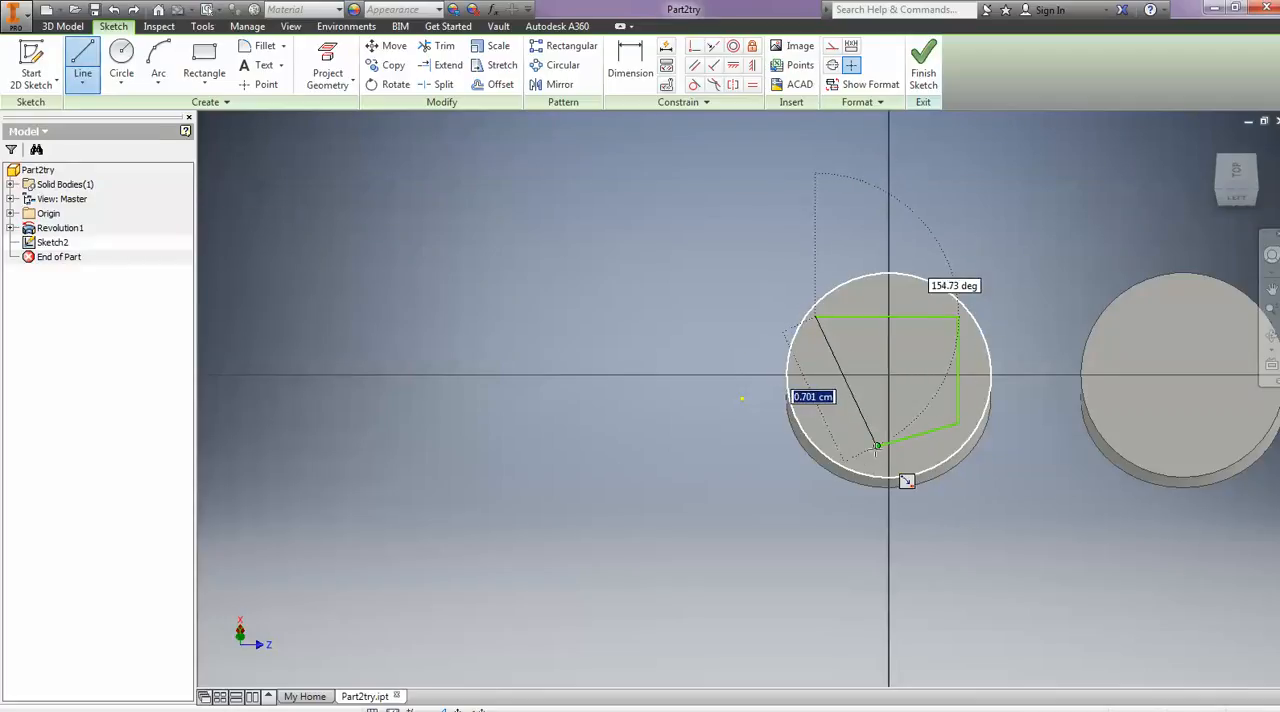
left_click(877, 446)
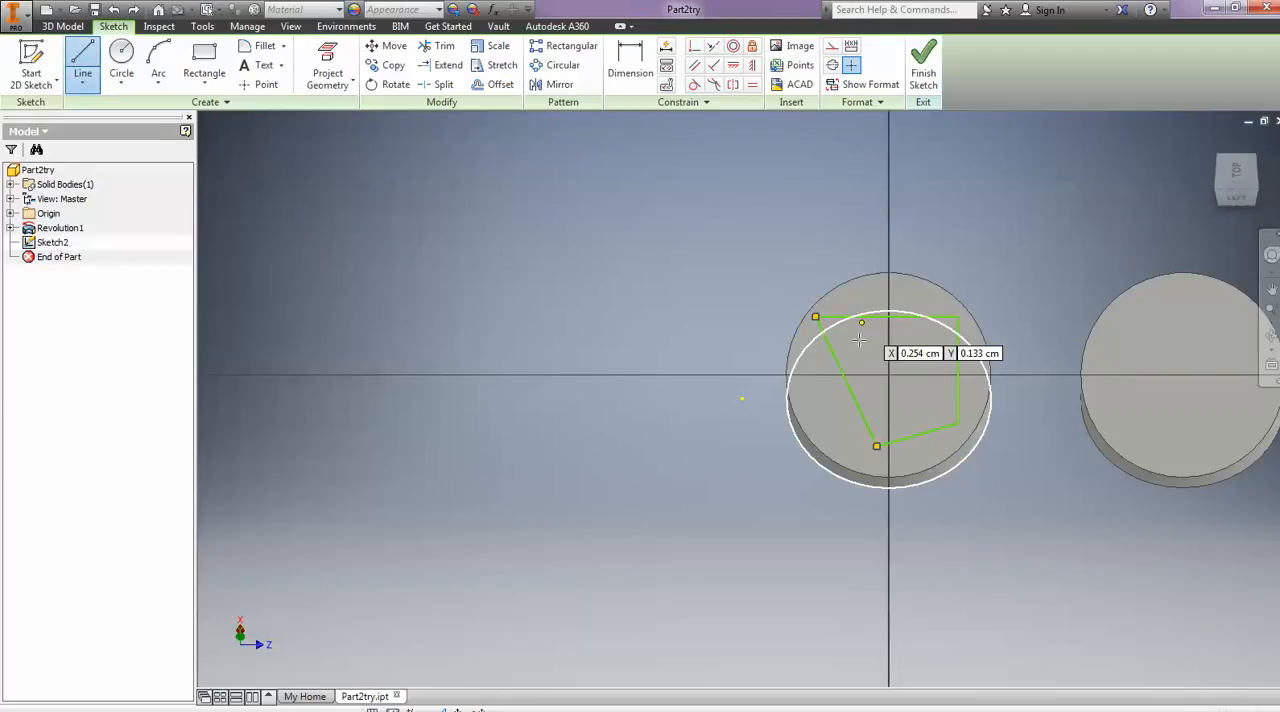
left_click(923, 62)
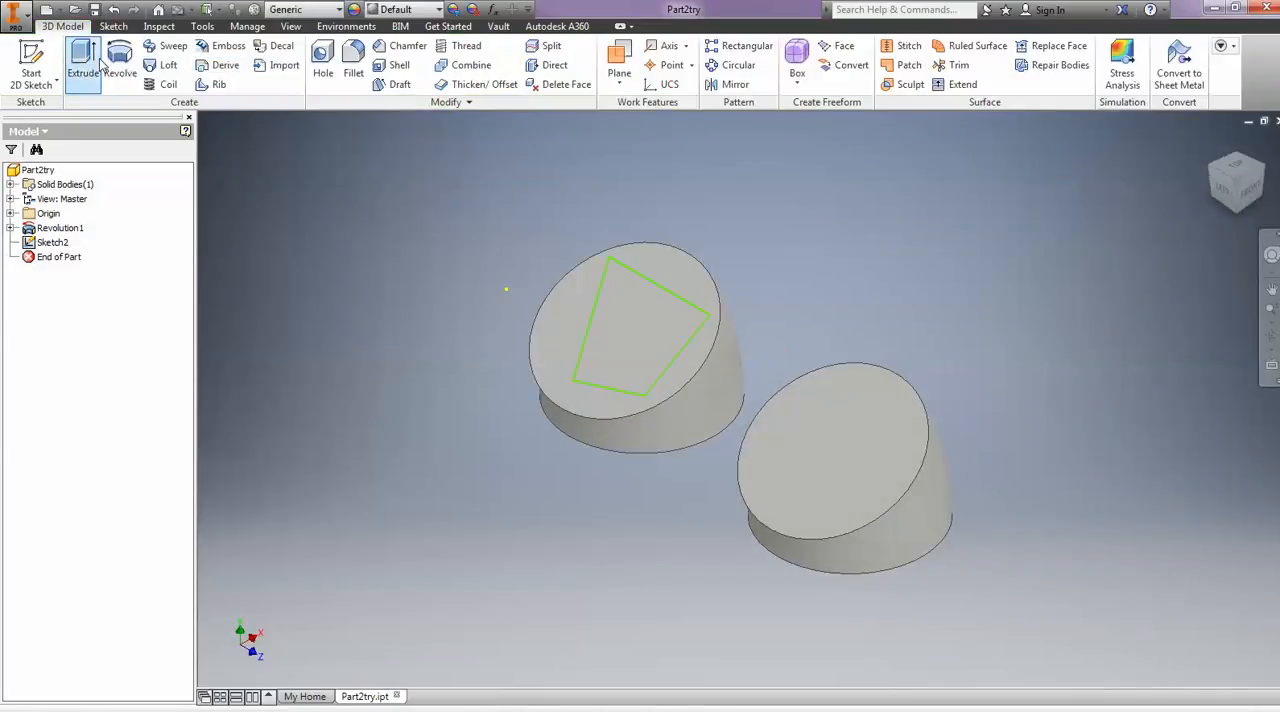
- Extrude the four-sided profile 10 mm outward from the slanted face, using Direction 1
left_click(72, 60)
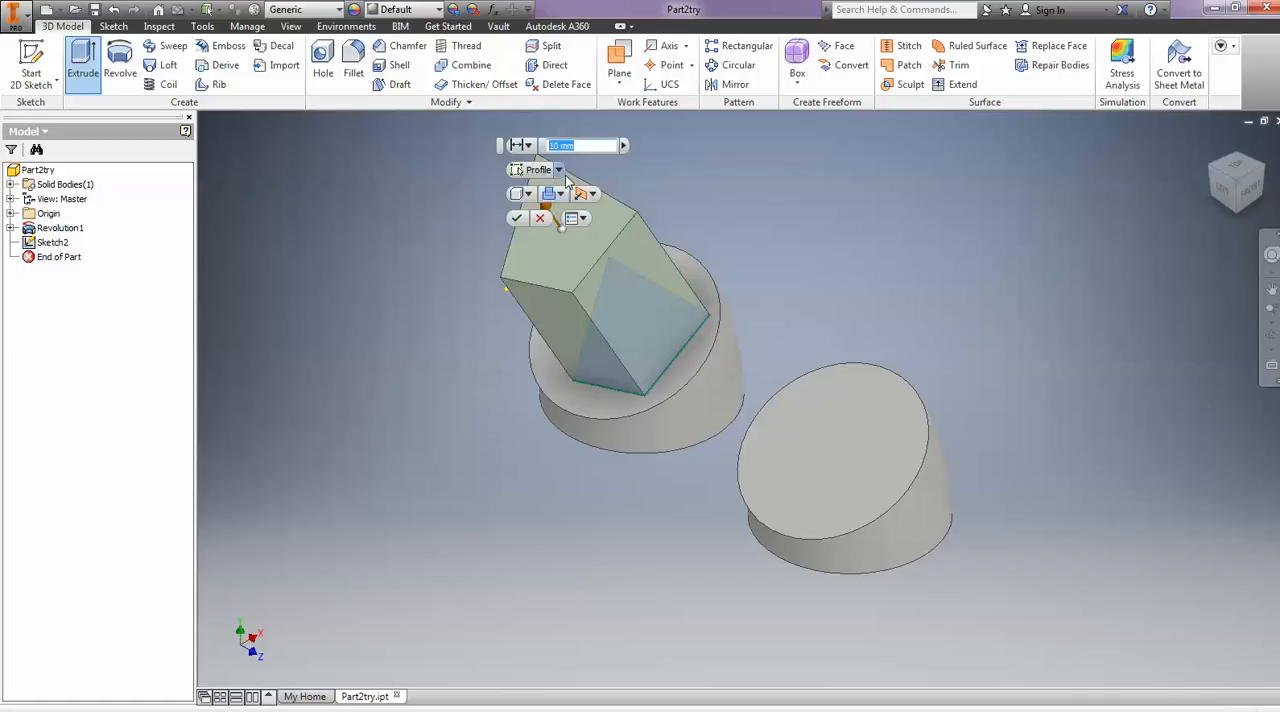
left_click(592, 194)
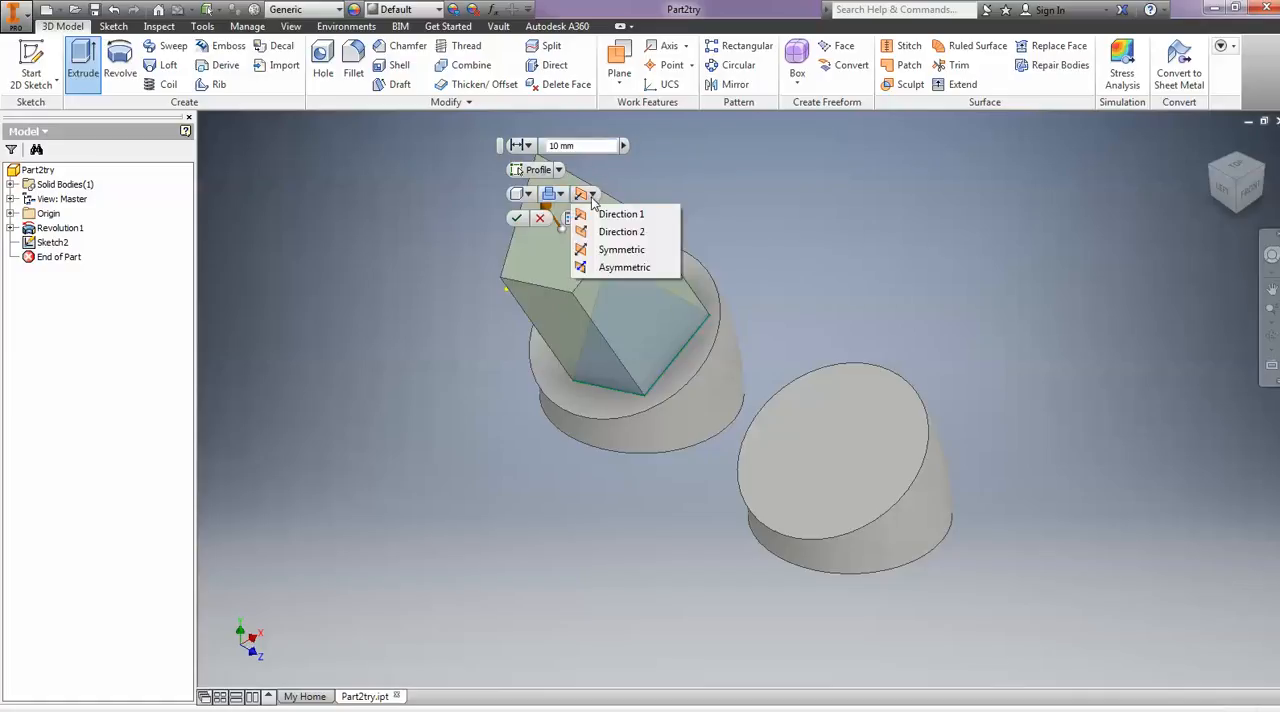
left_click(619, 251)
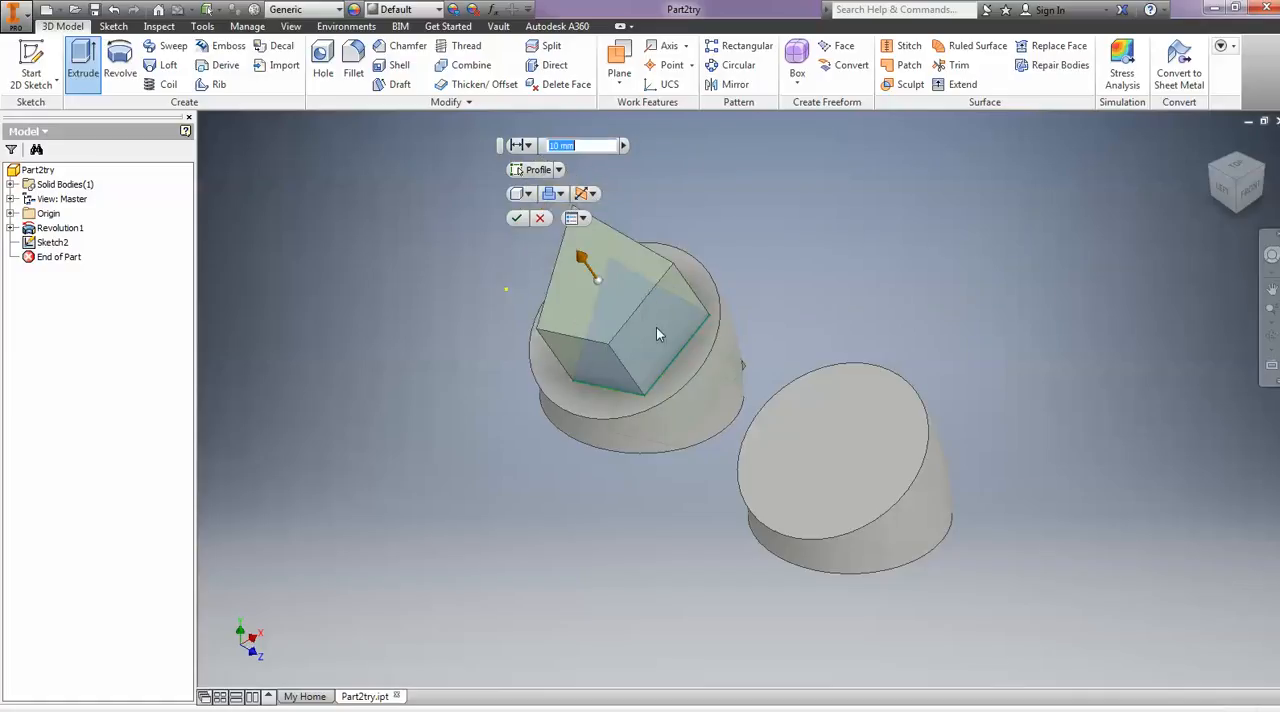
left_click(588, 194)
left_click(612, 215)
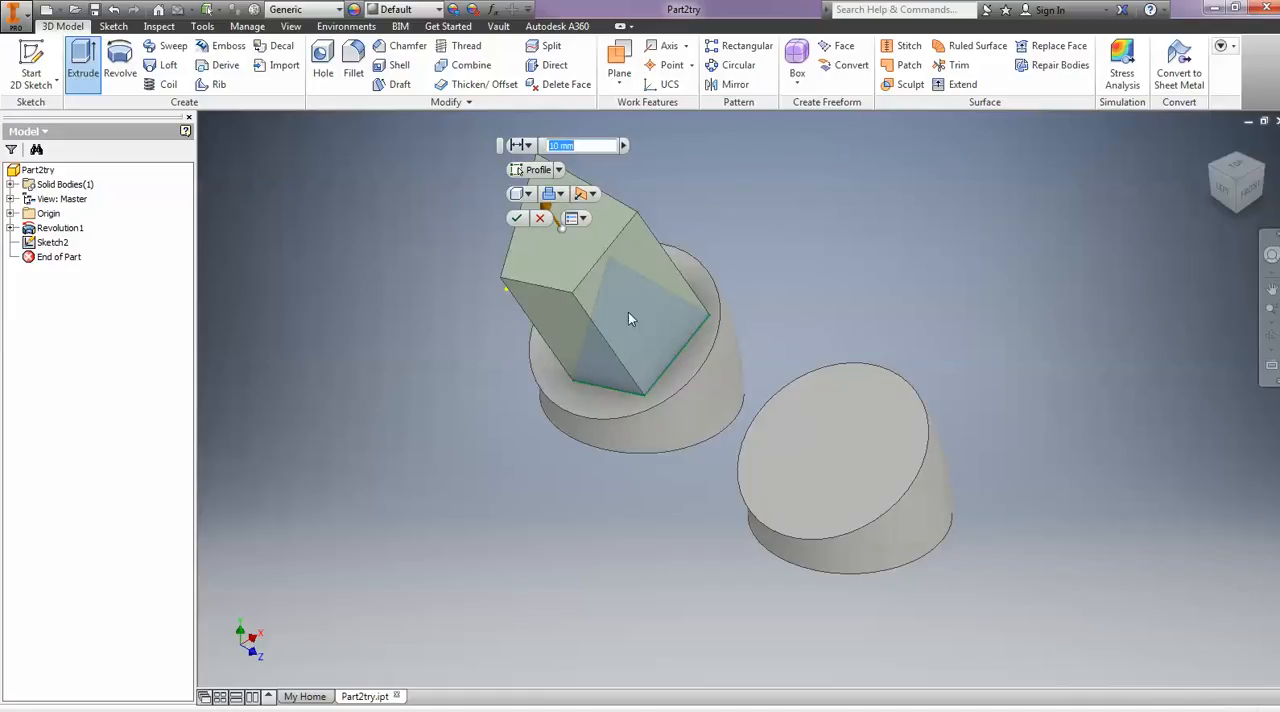
left_click(516, 219)
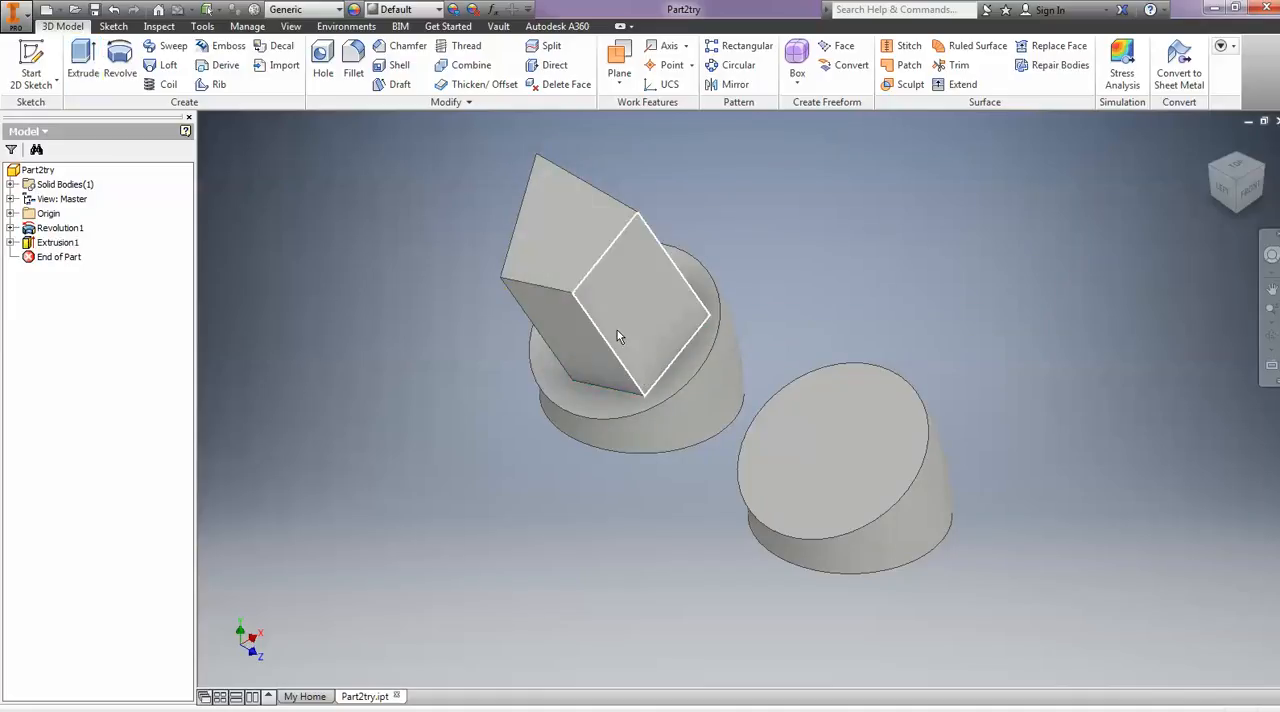
left_click(598, 258)
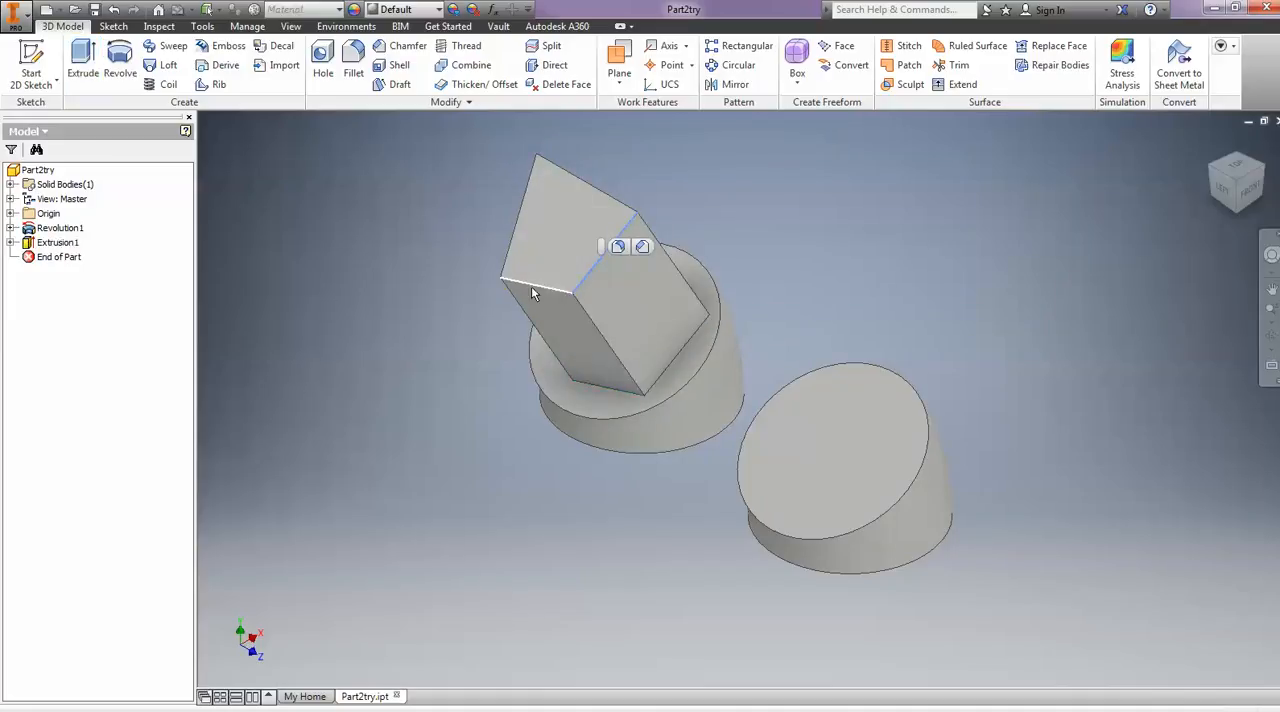
left_click(643, 249)
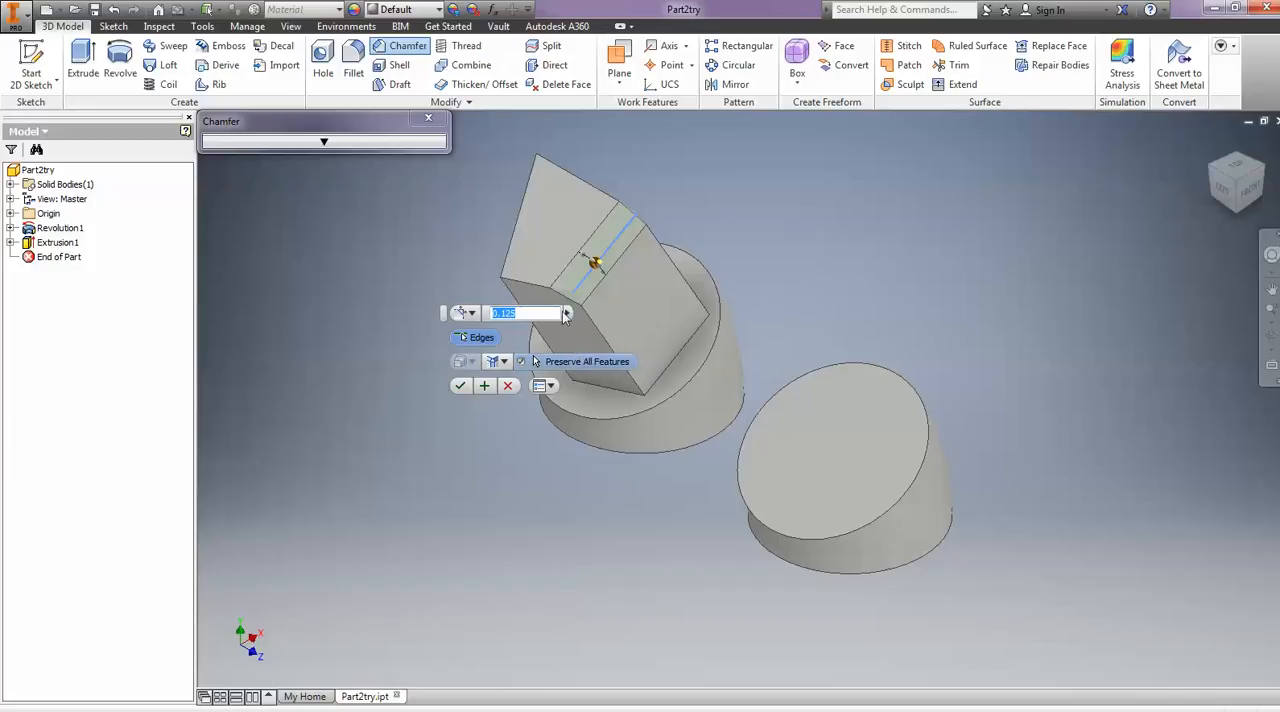
left_click(527, 201)
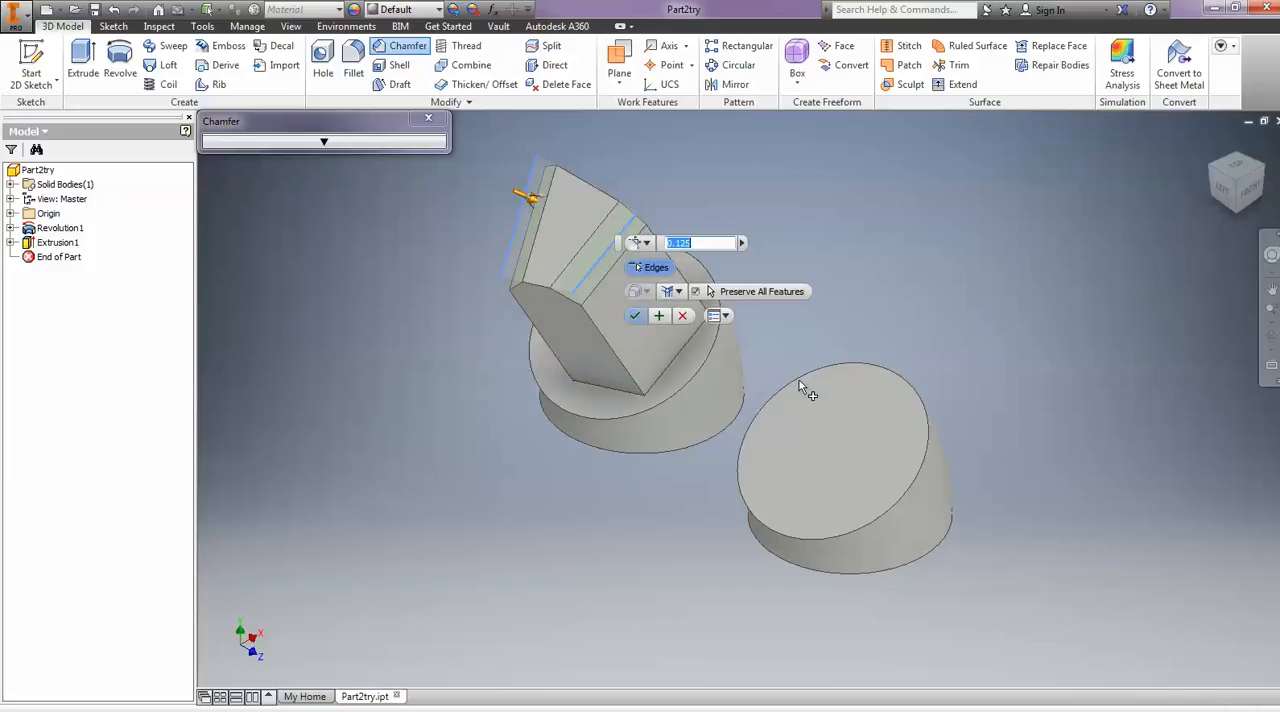
- Fillet one end-face edge of the extruded block and the slanted circular edge of the other revolved piece with a 0.2 radius
left_click(353, 62)
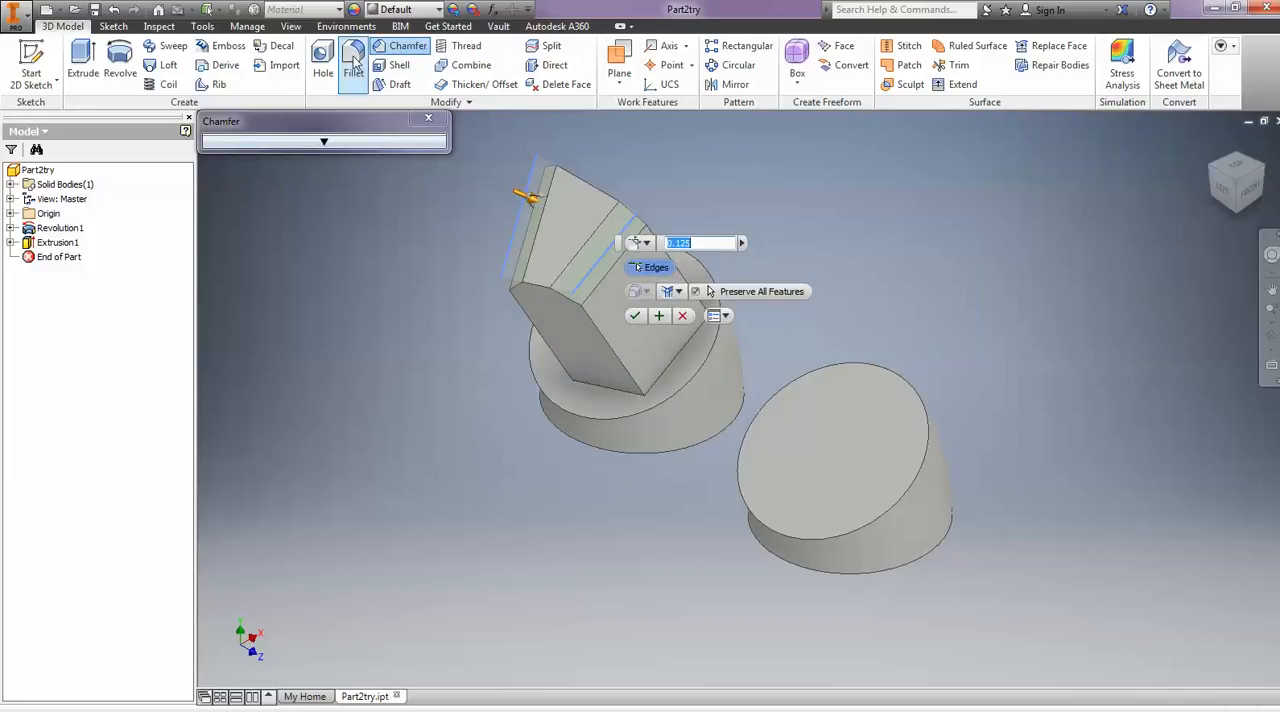
left_click(903, 381)
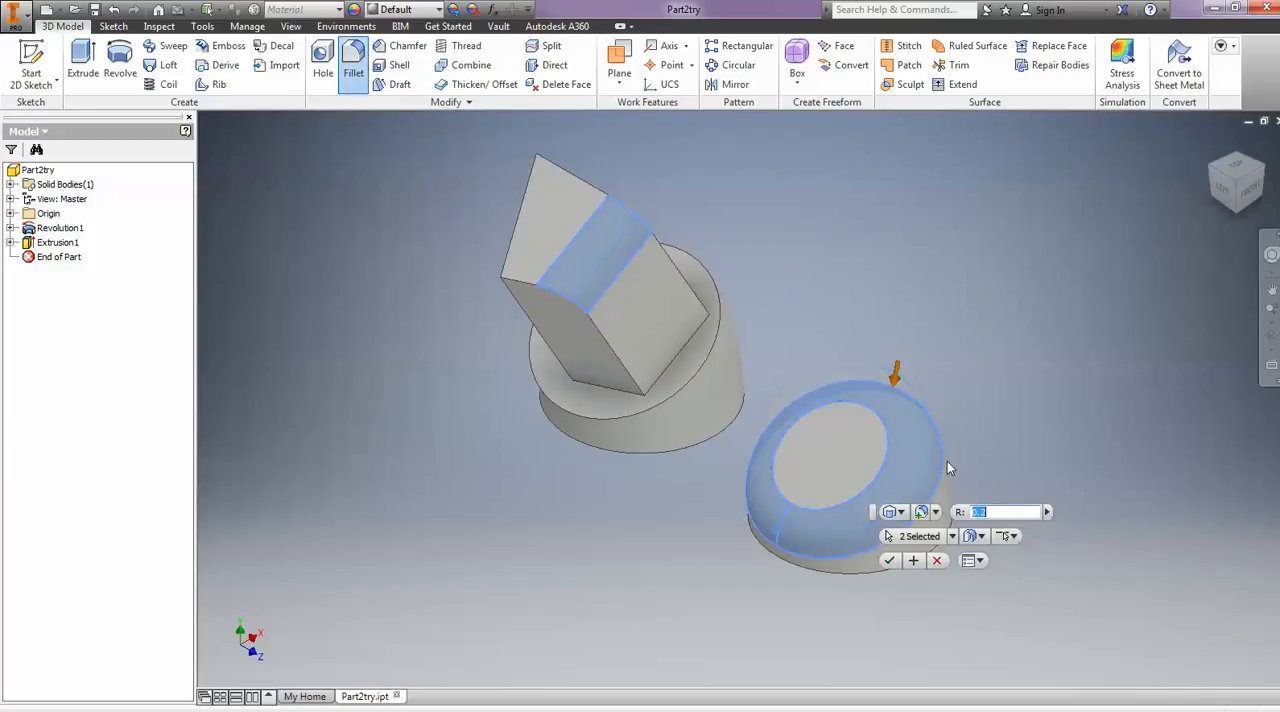
left_click(889, 560)
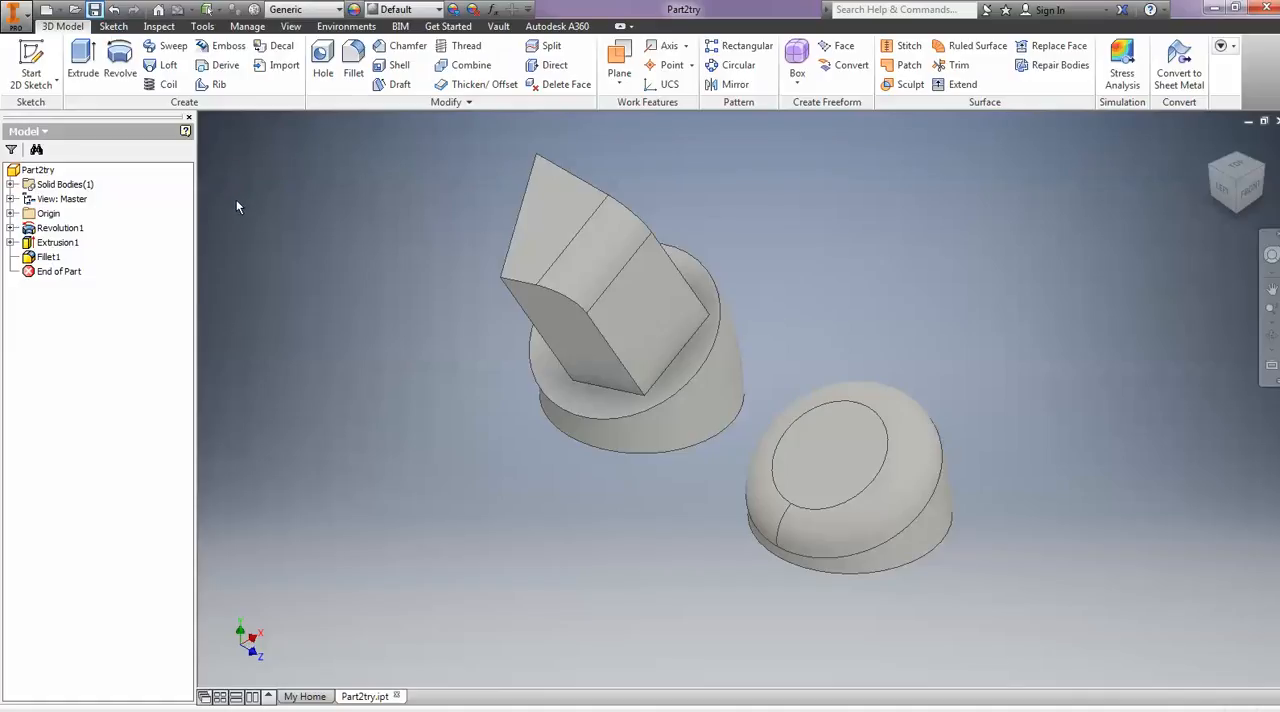
- Create a new assembly file and return to the Part2try part
left_click(14, 14)
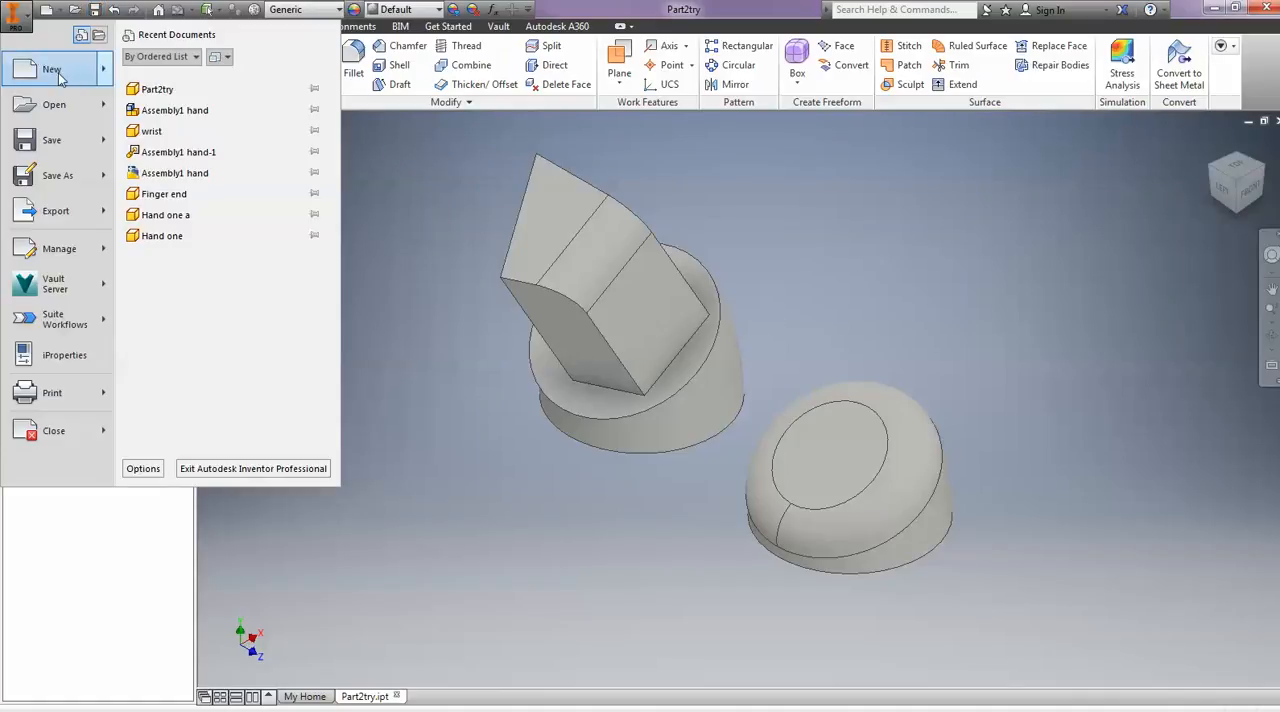
mouse_move(98, 71)
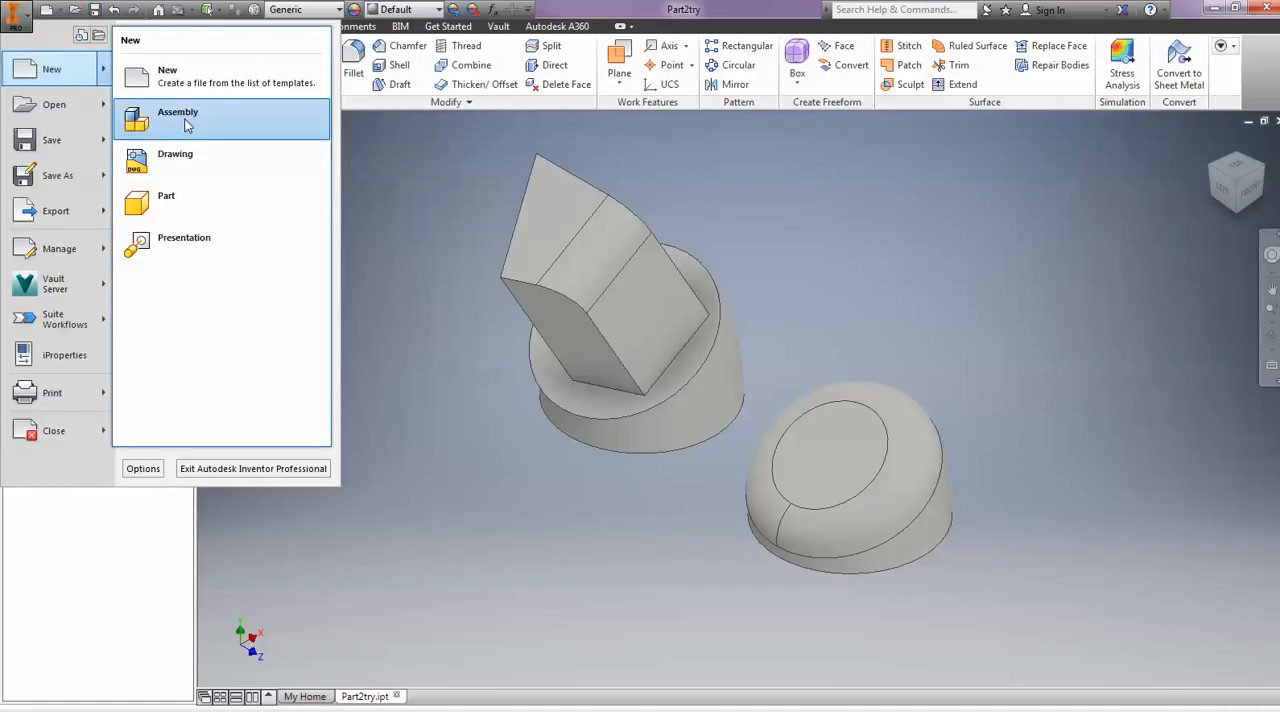
left_click(187, 120)
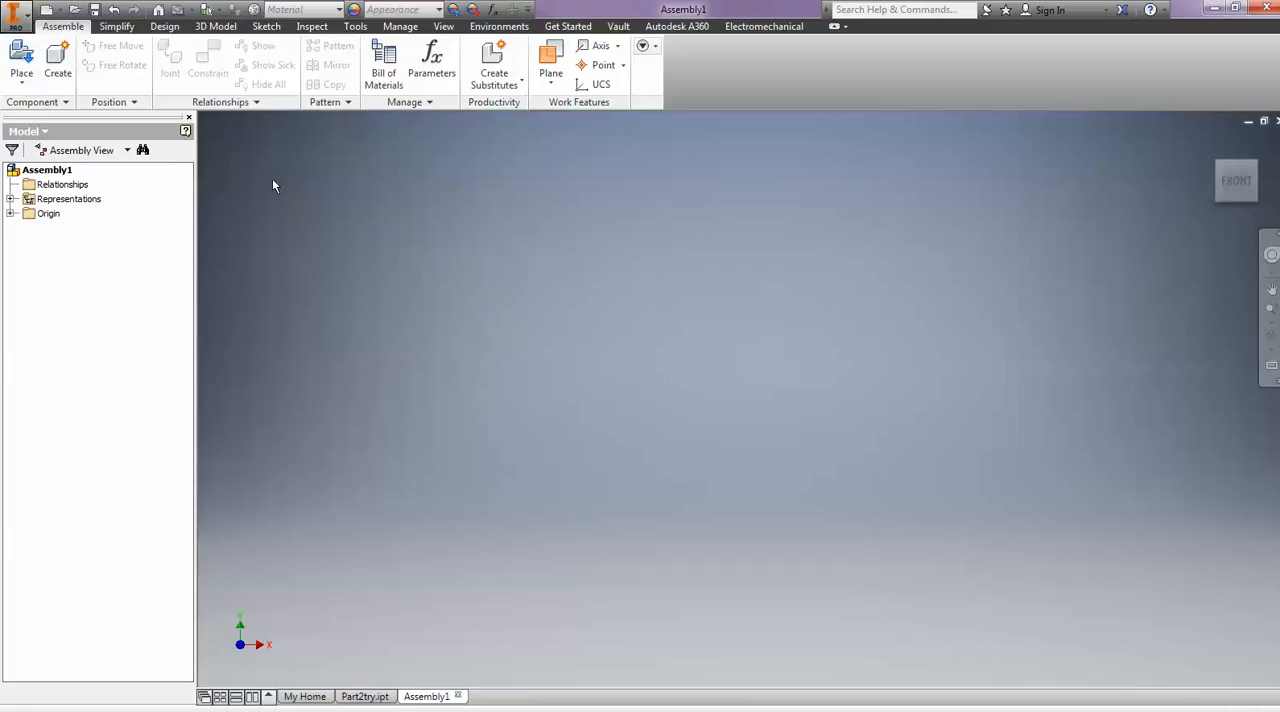
left_click(14, 15)
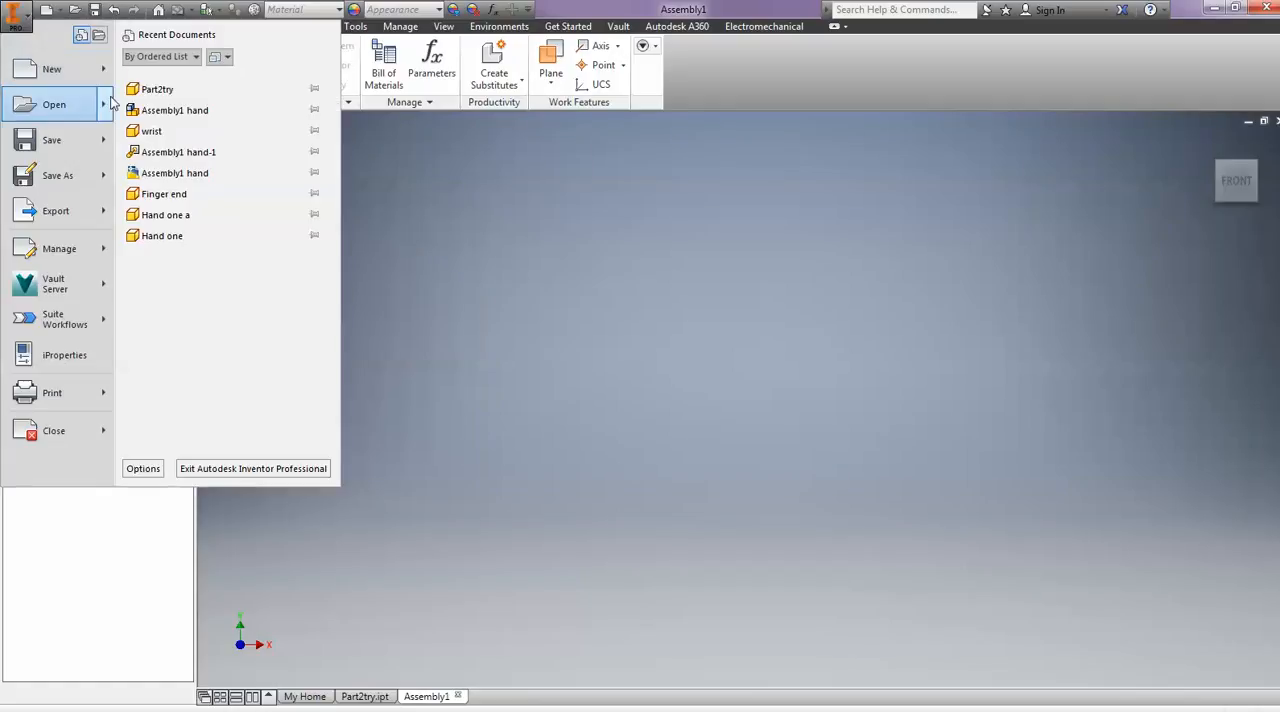
left_click(160, 91)
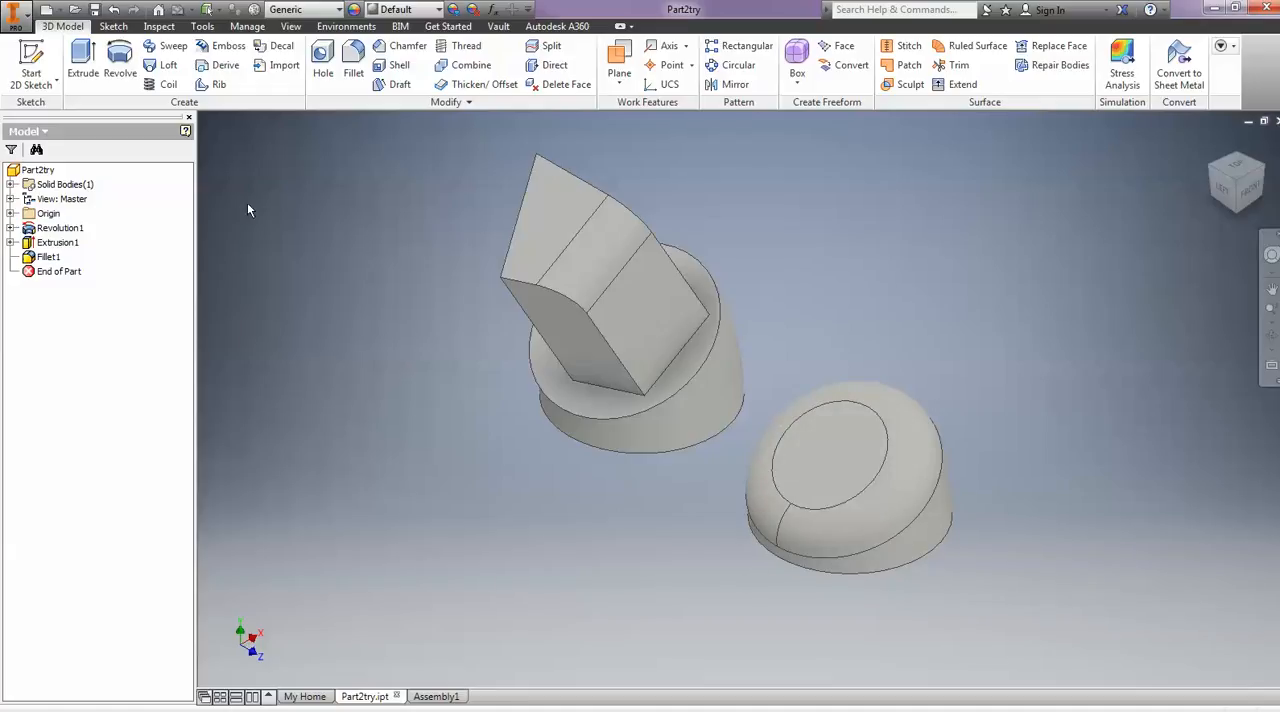
- Set up a CAD-format export of the part as the STL file Part2try.stl, and cancel without saving
left_click(15, 16)
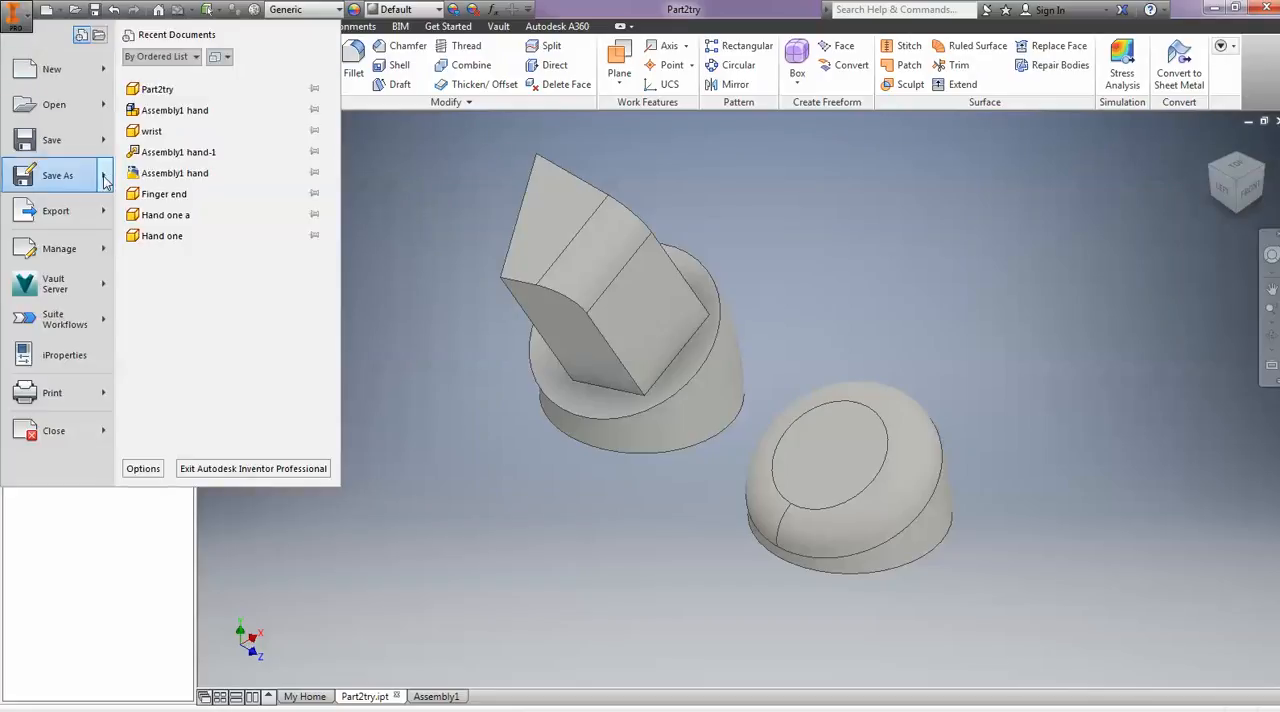
mouse_move(113, 223)
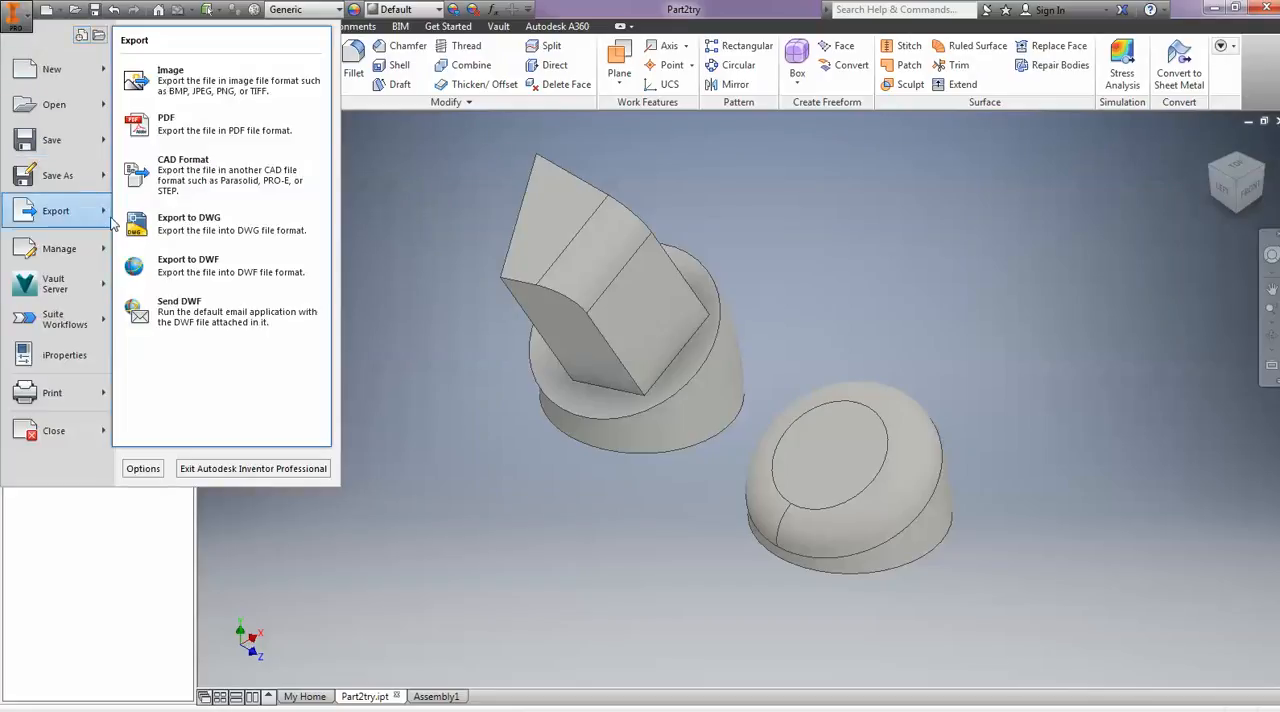
left_click(215, 176)
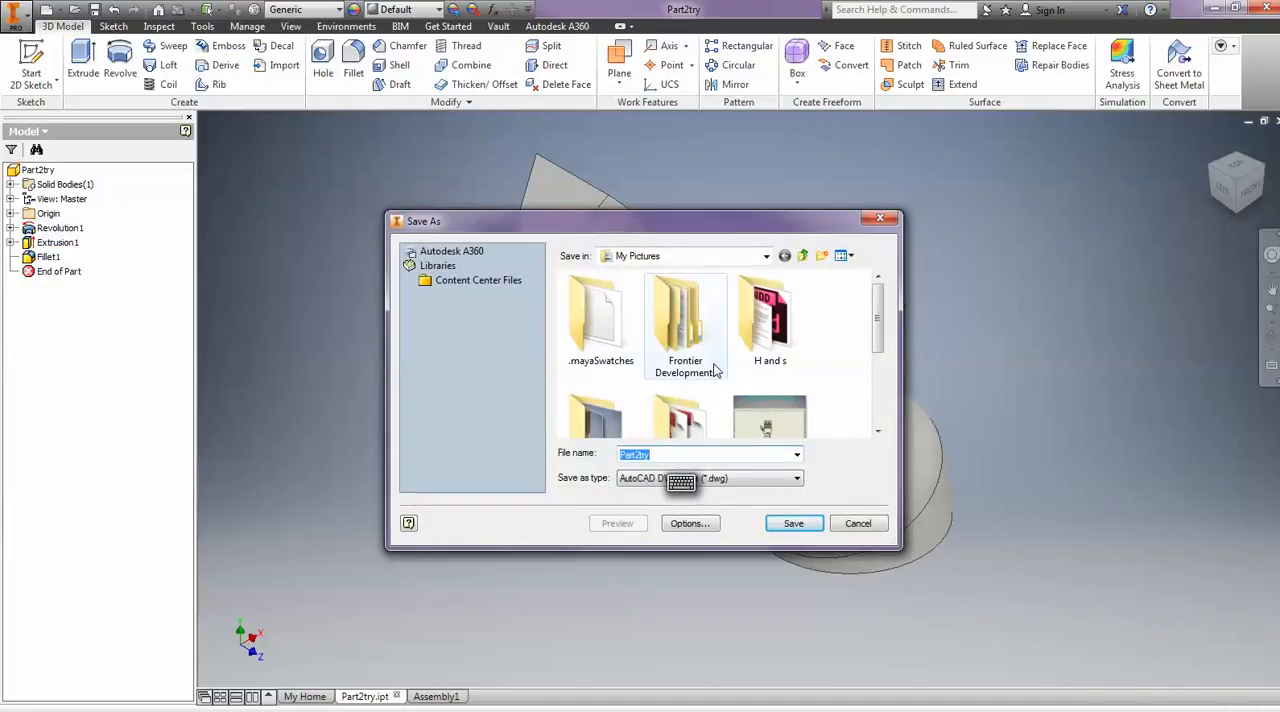
left_click(703, 479)
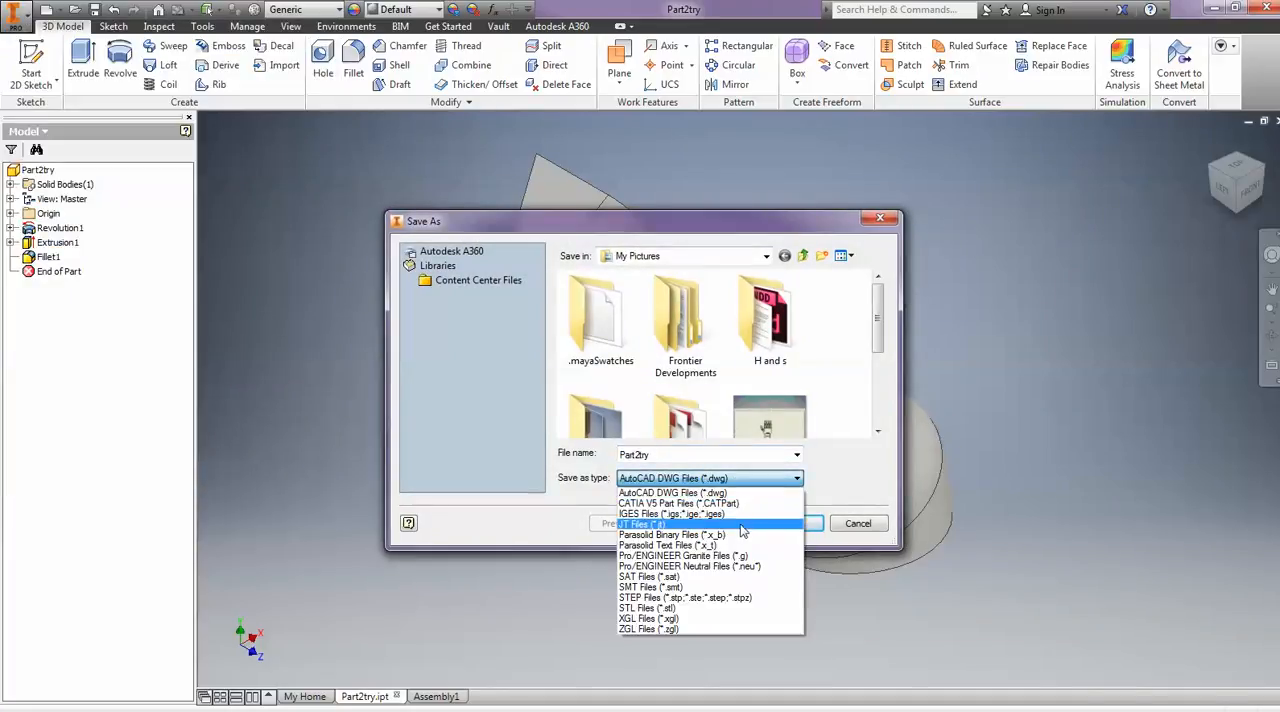
left_click(742, 610)
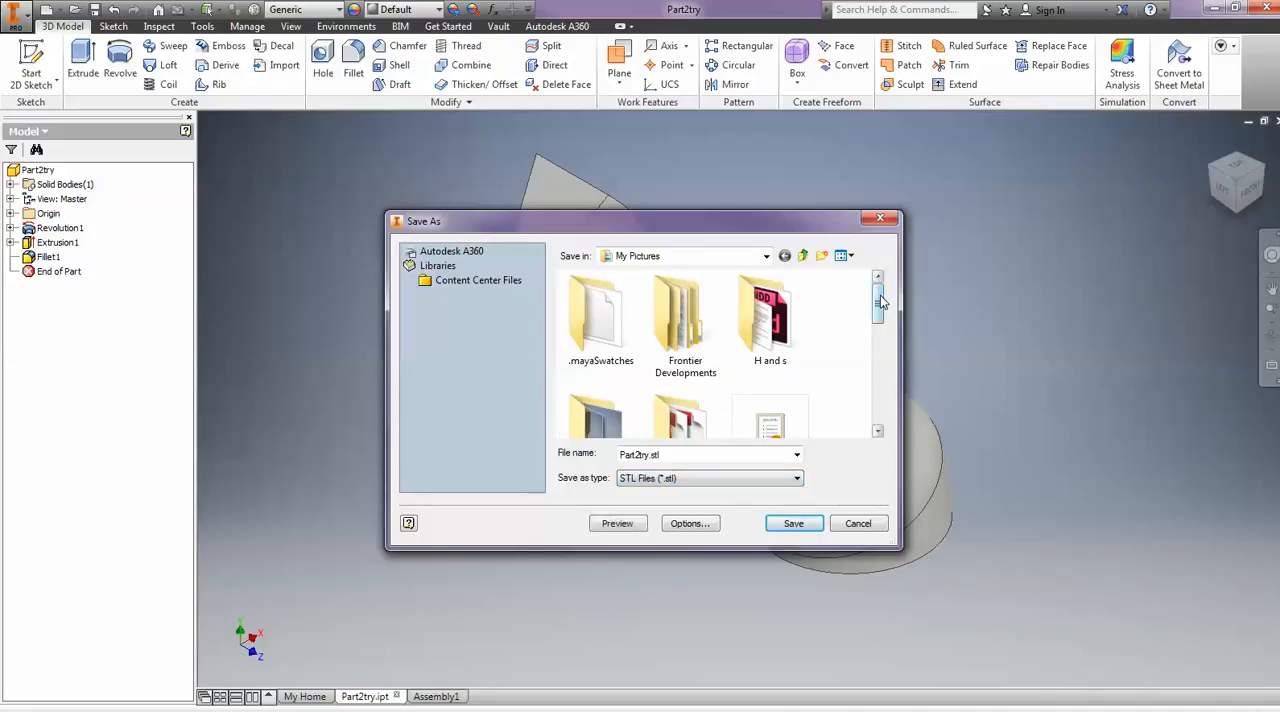
left_click_drag(881, 302, 880, 338)
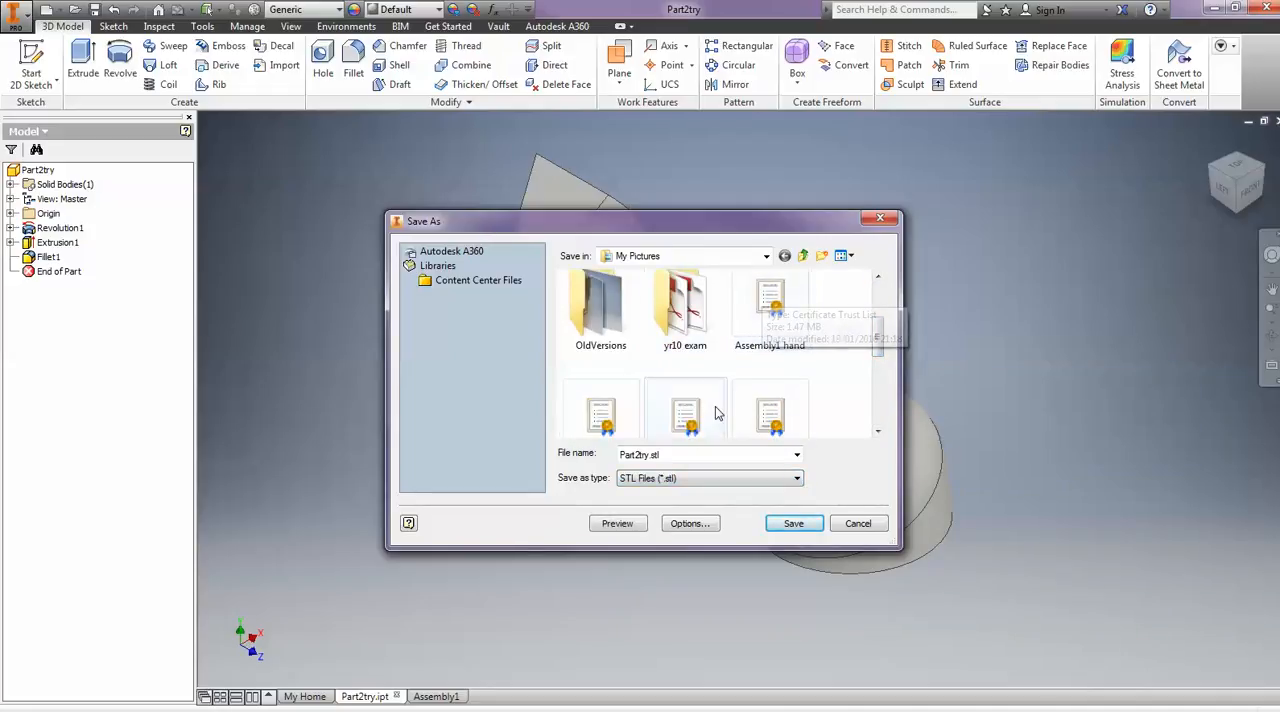
left_click(857, 524)
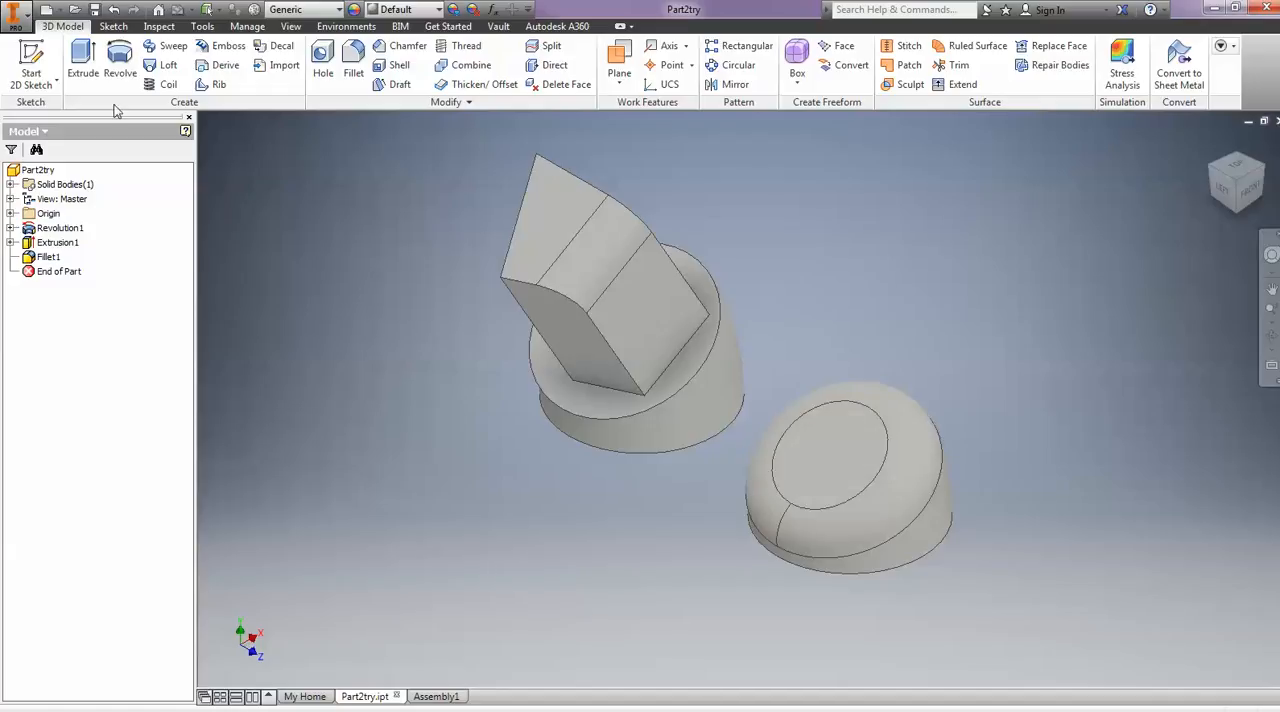
left_click(113, 26)
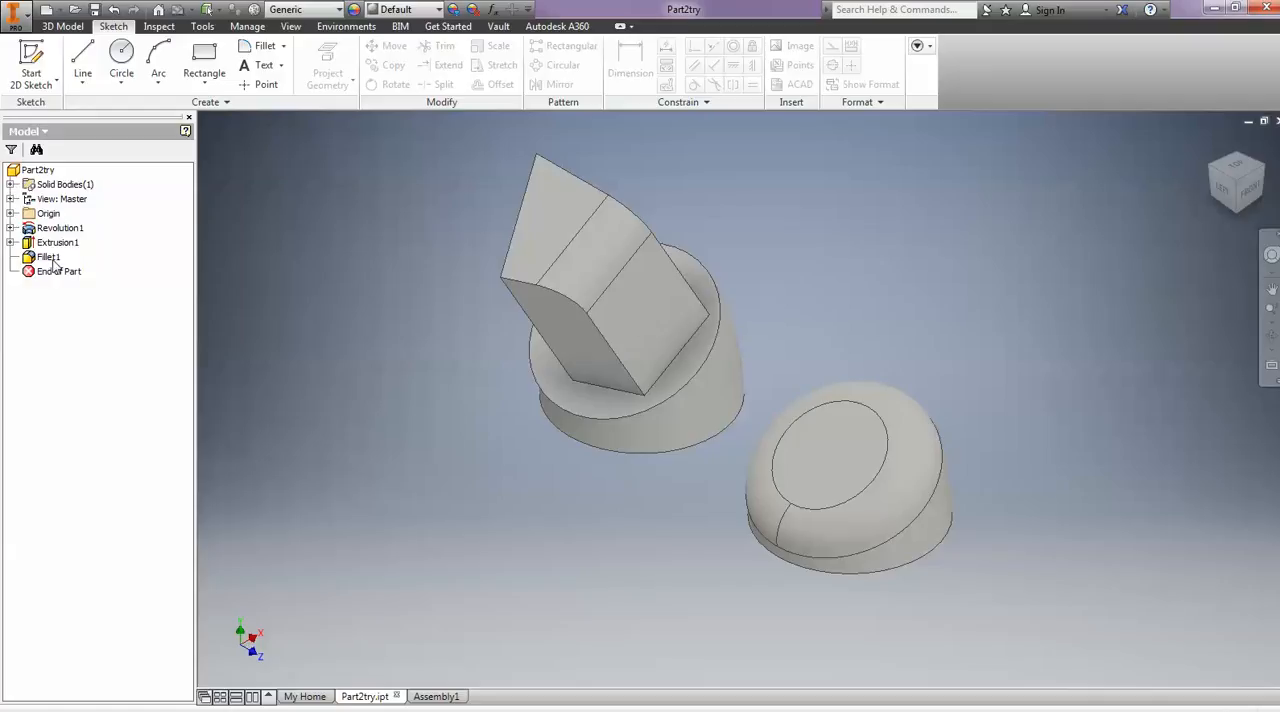
left_click(11, 243)
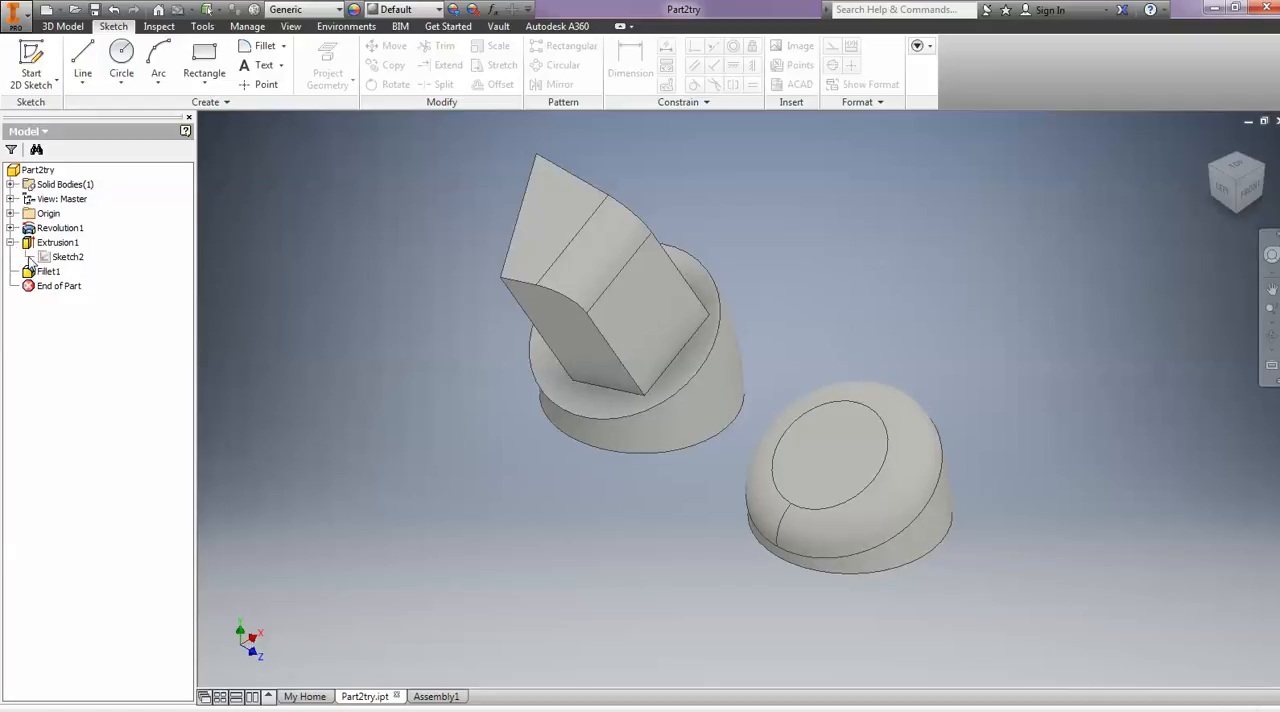
left_click(42, 245)
left_click(42, 246)
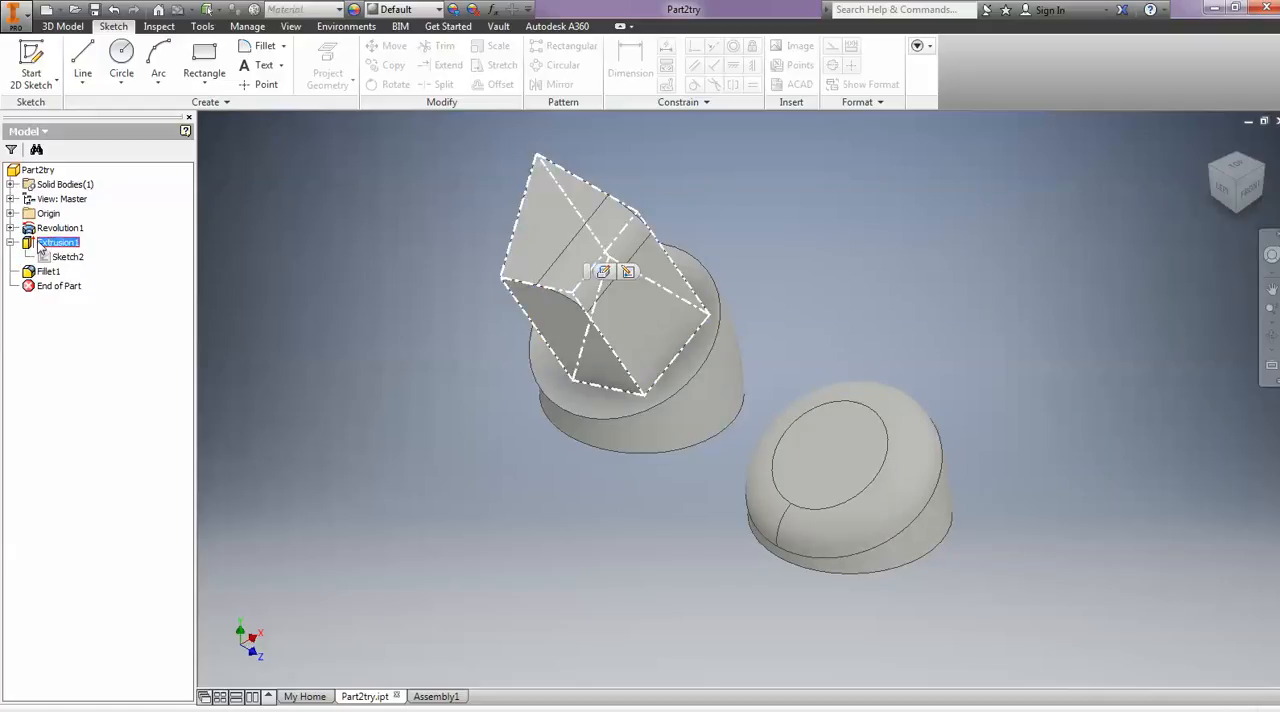
right_click(45, 247)
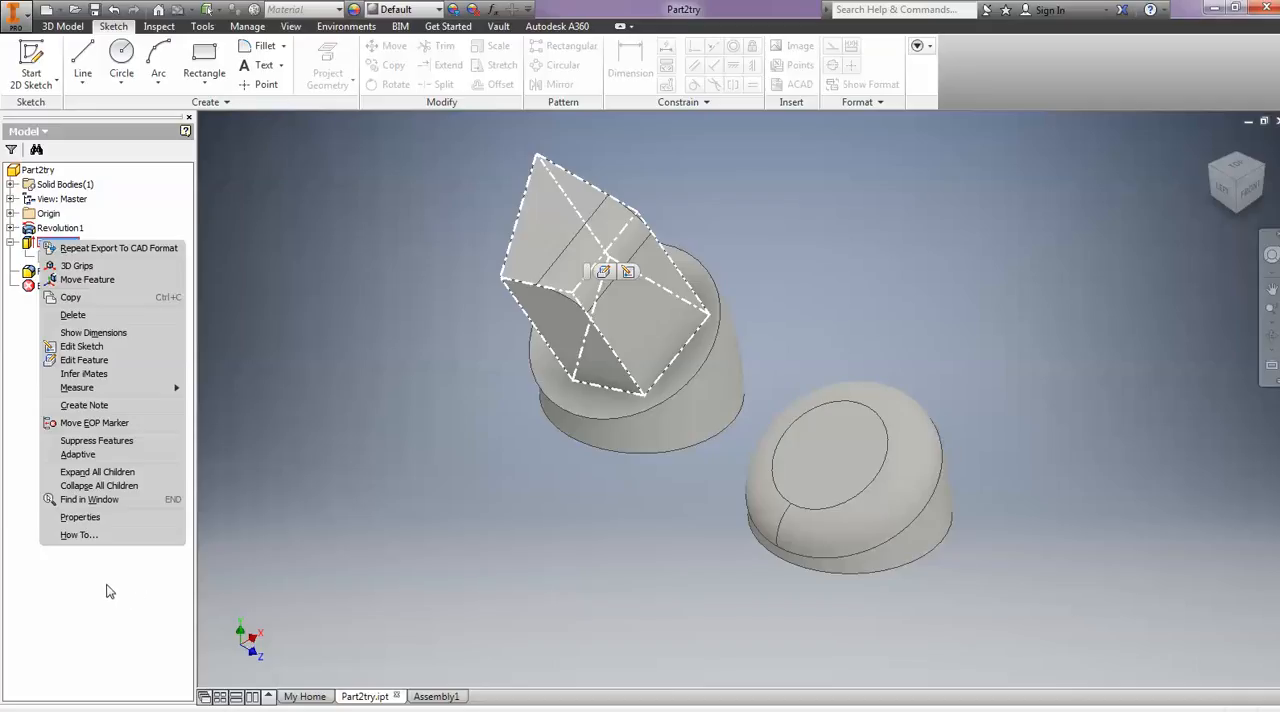
left_click(160, 576)
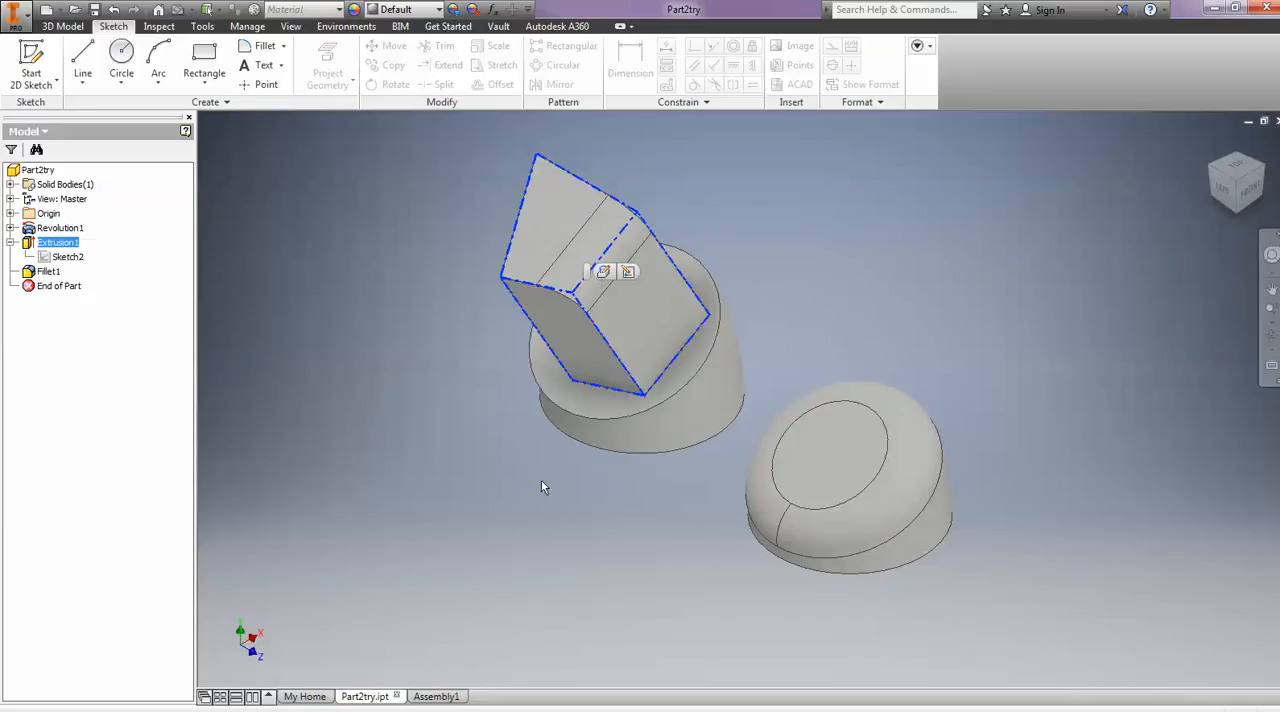
left_click(630, 510)
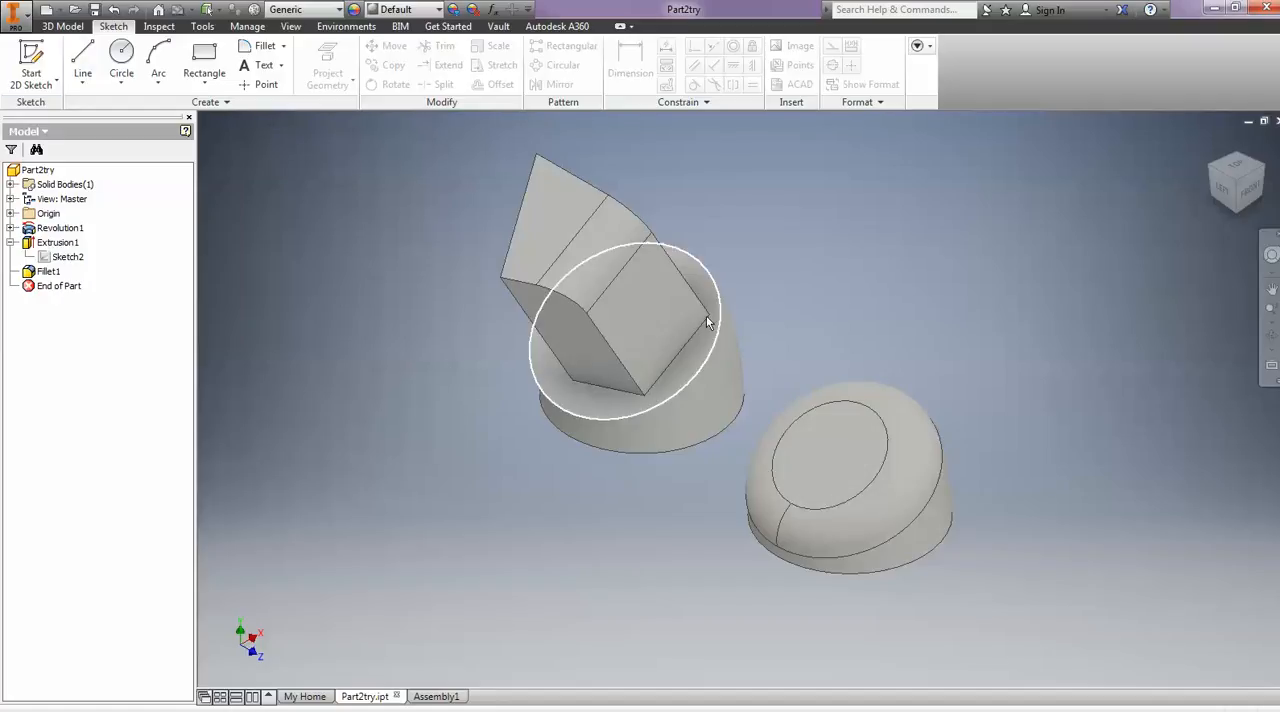
- Delete the Extrusion1 feature together with its consumed sketch
left_click(60, 244)
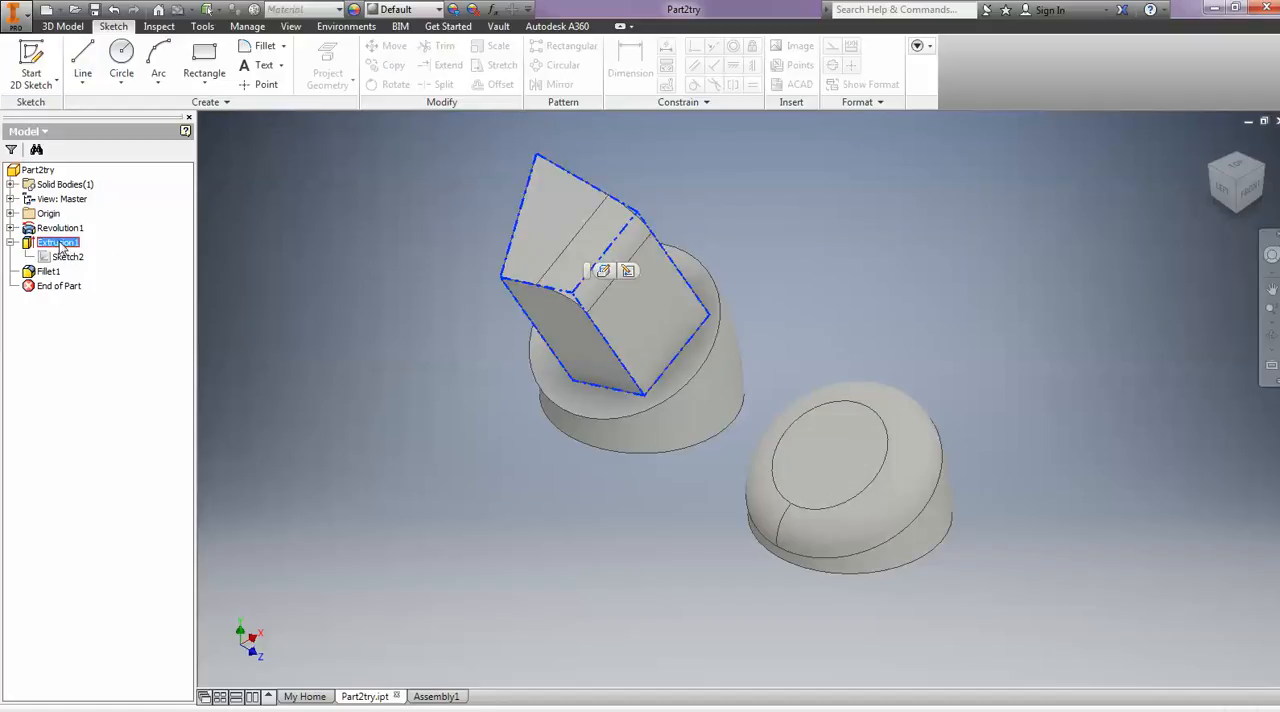
right_click(60, 246)
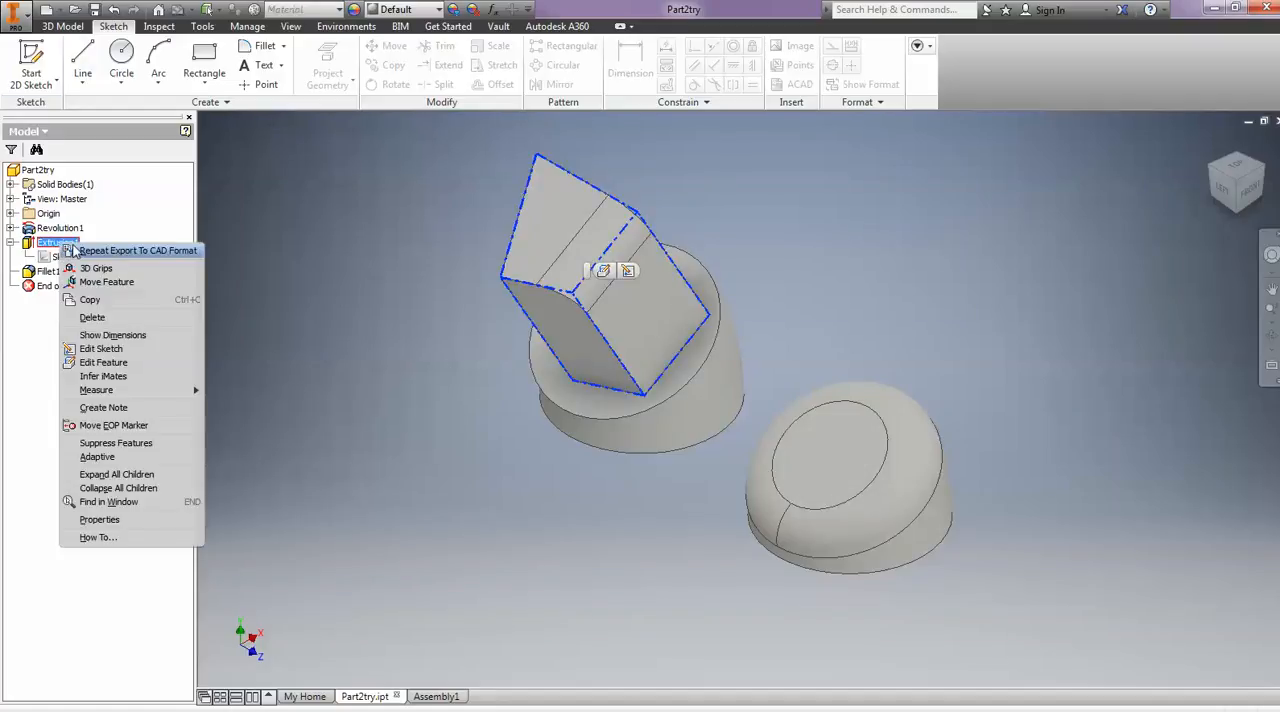
left_click(129, 322)
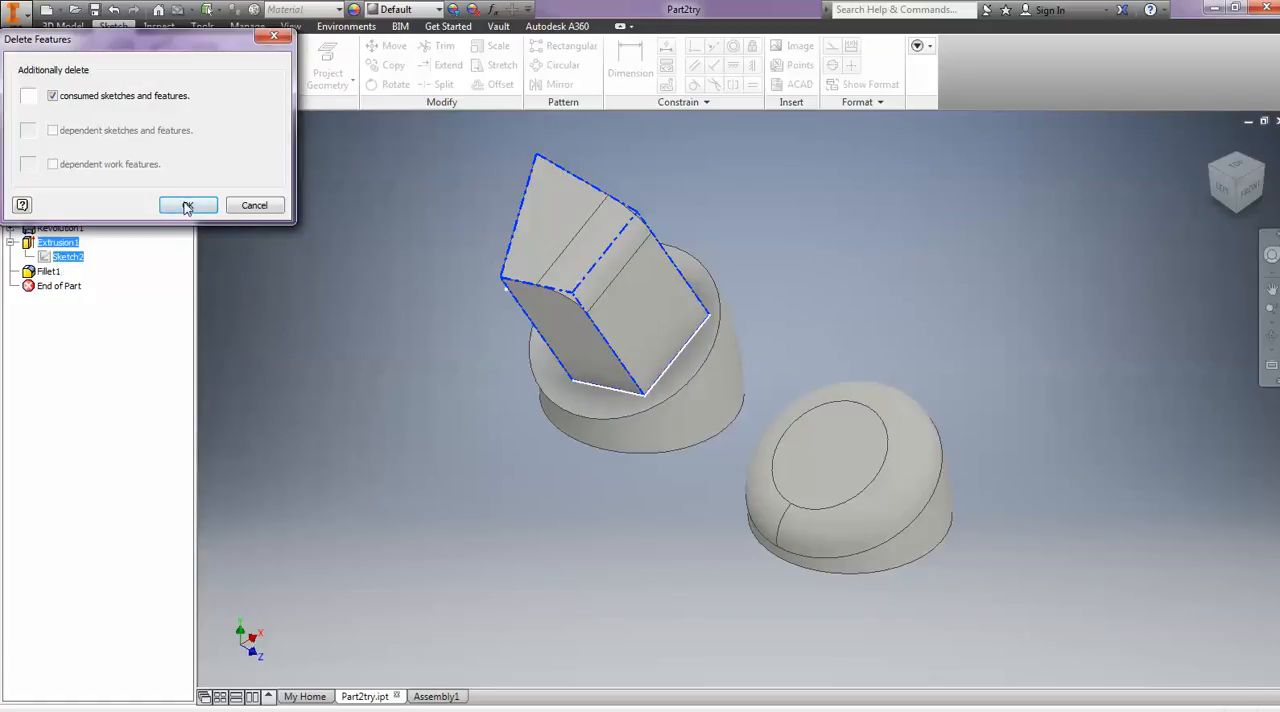
left_click(187, 206)
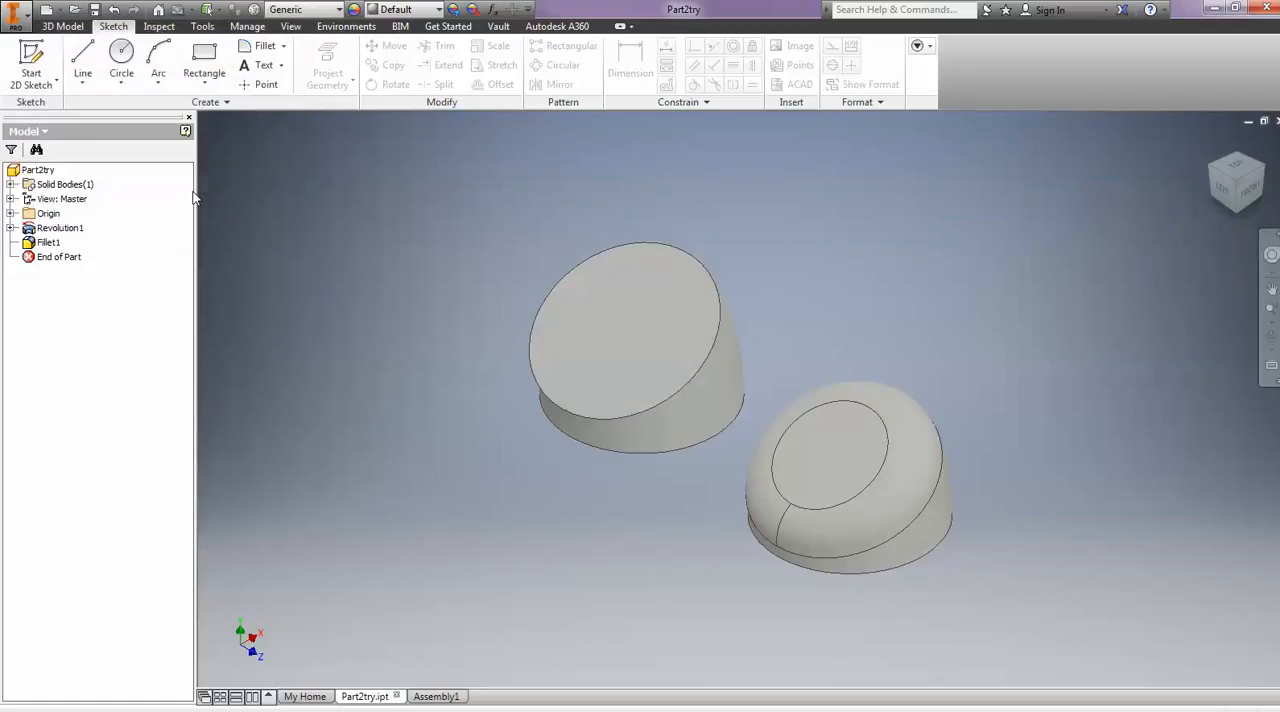